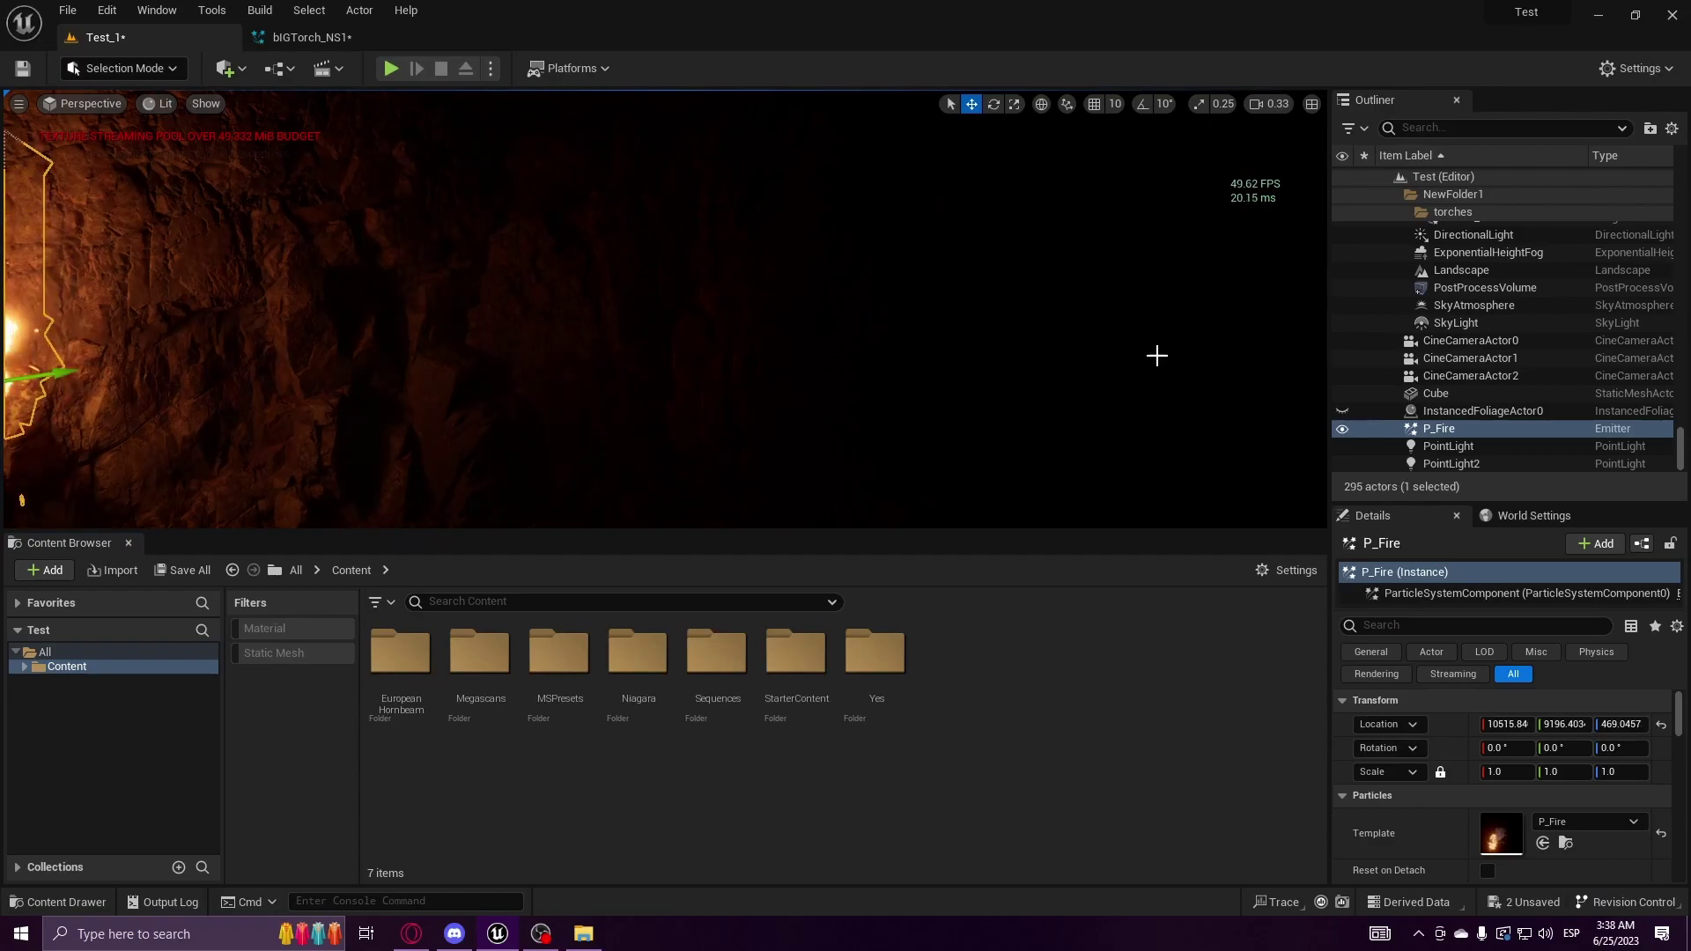
Step: Search the project's plugins for niagara and check whether the Cascade To Niagara Converter is enabled
left_click(1636, 68)
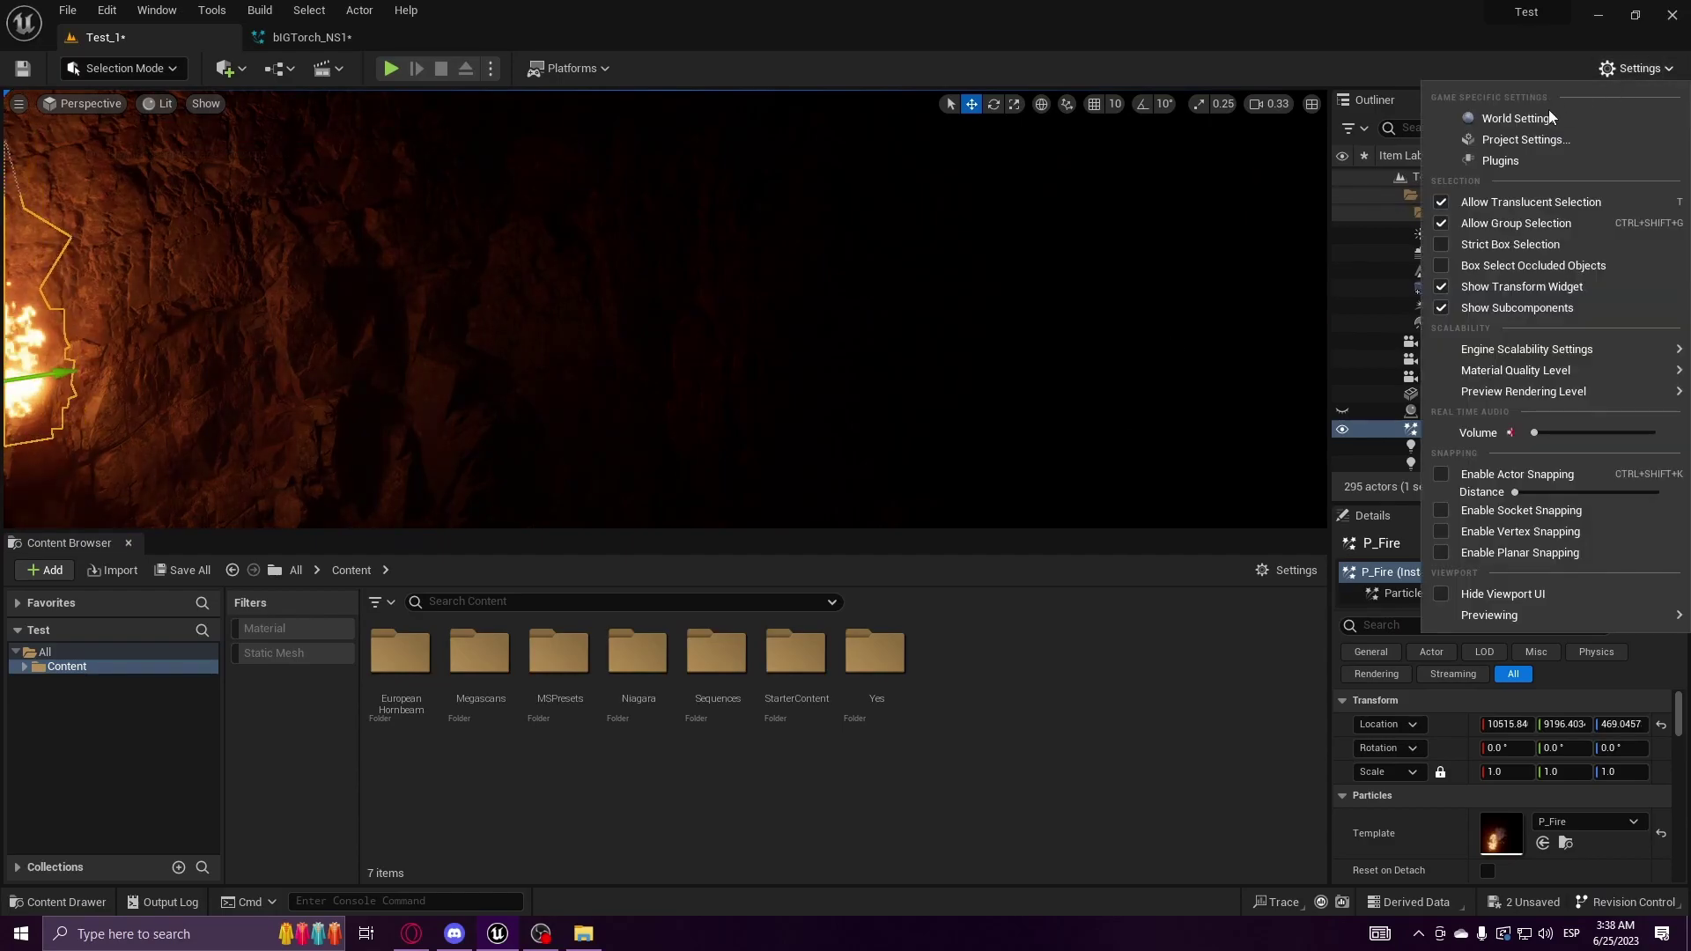
left_click(1501, 161)
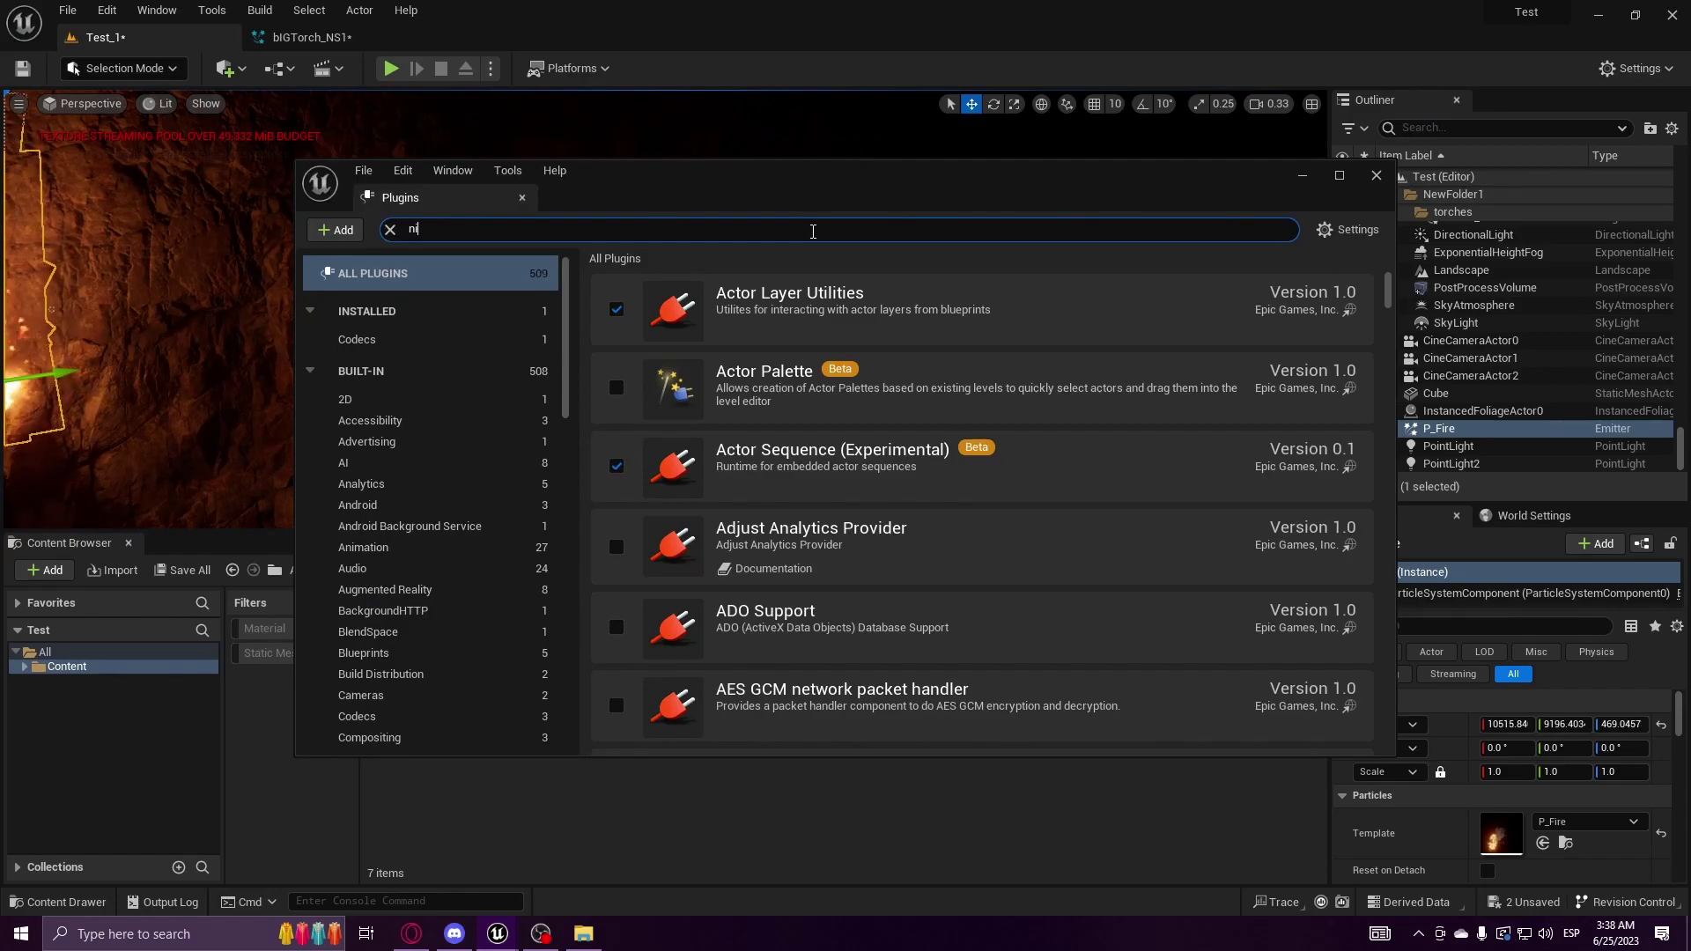
type("ara")
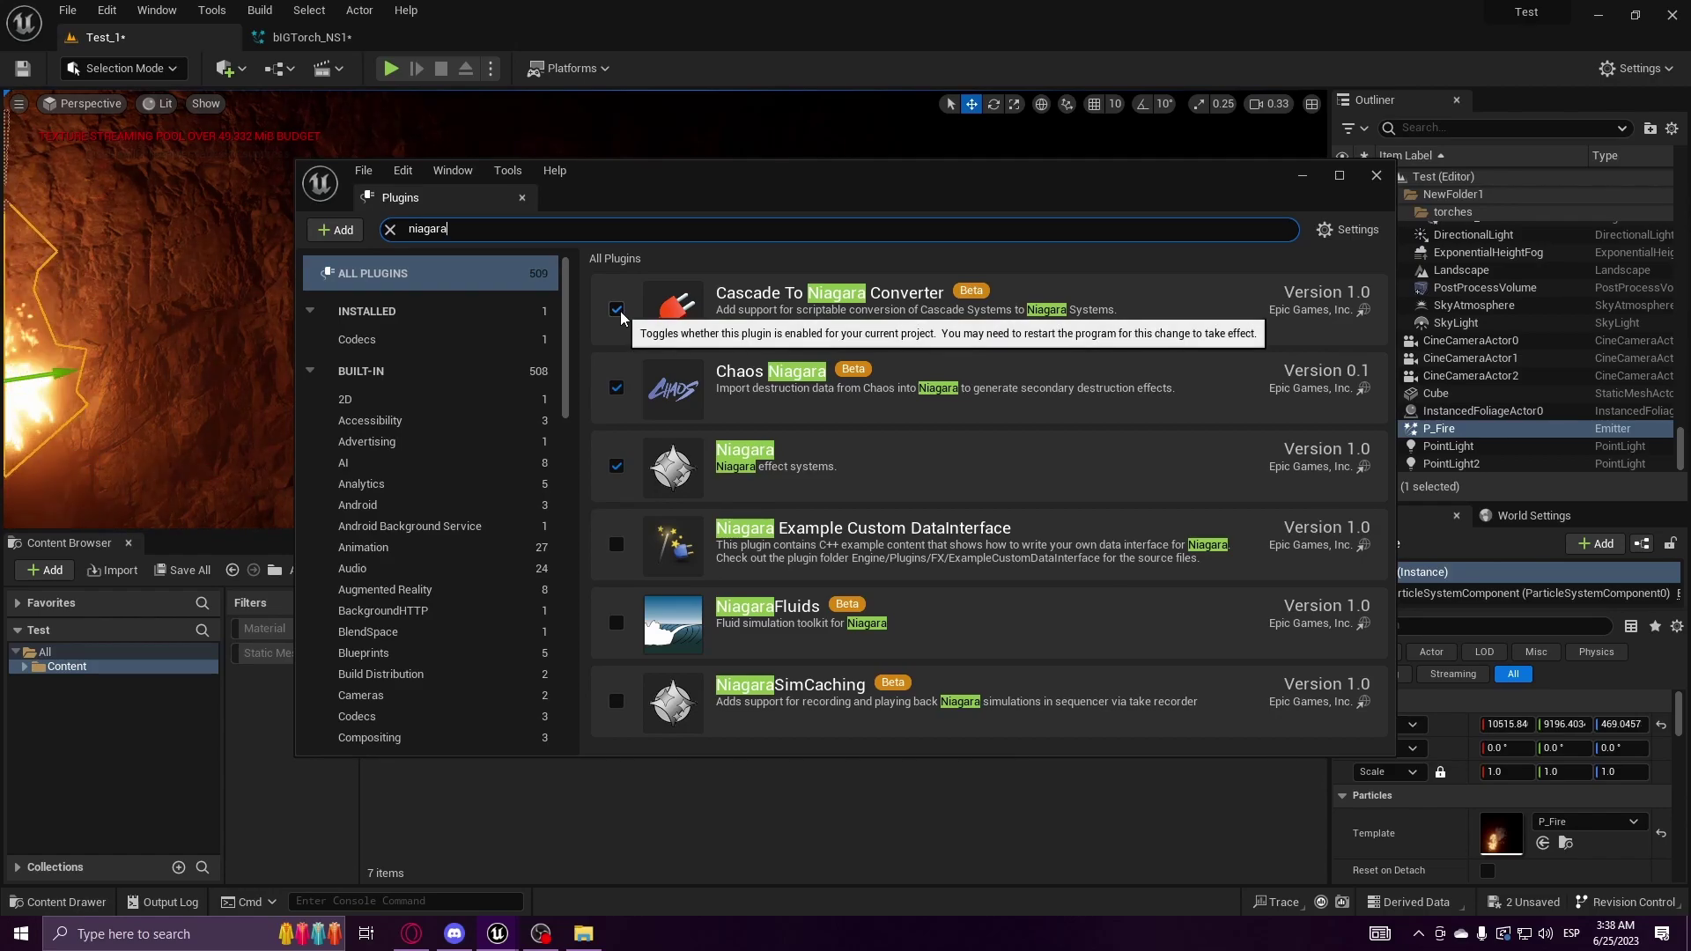
left_click(1376, 175)
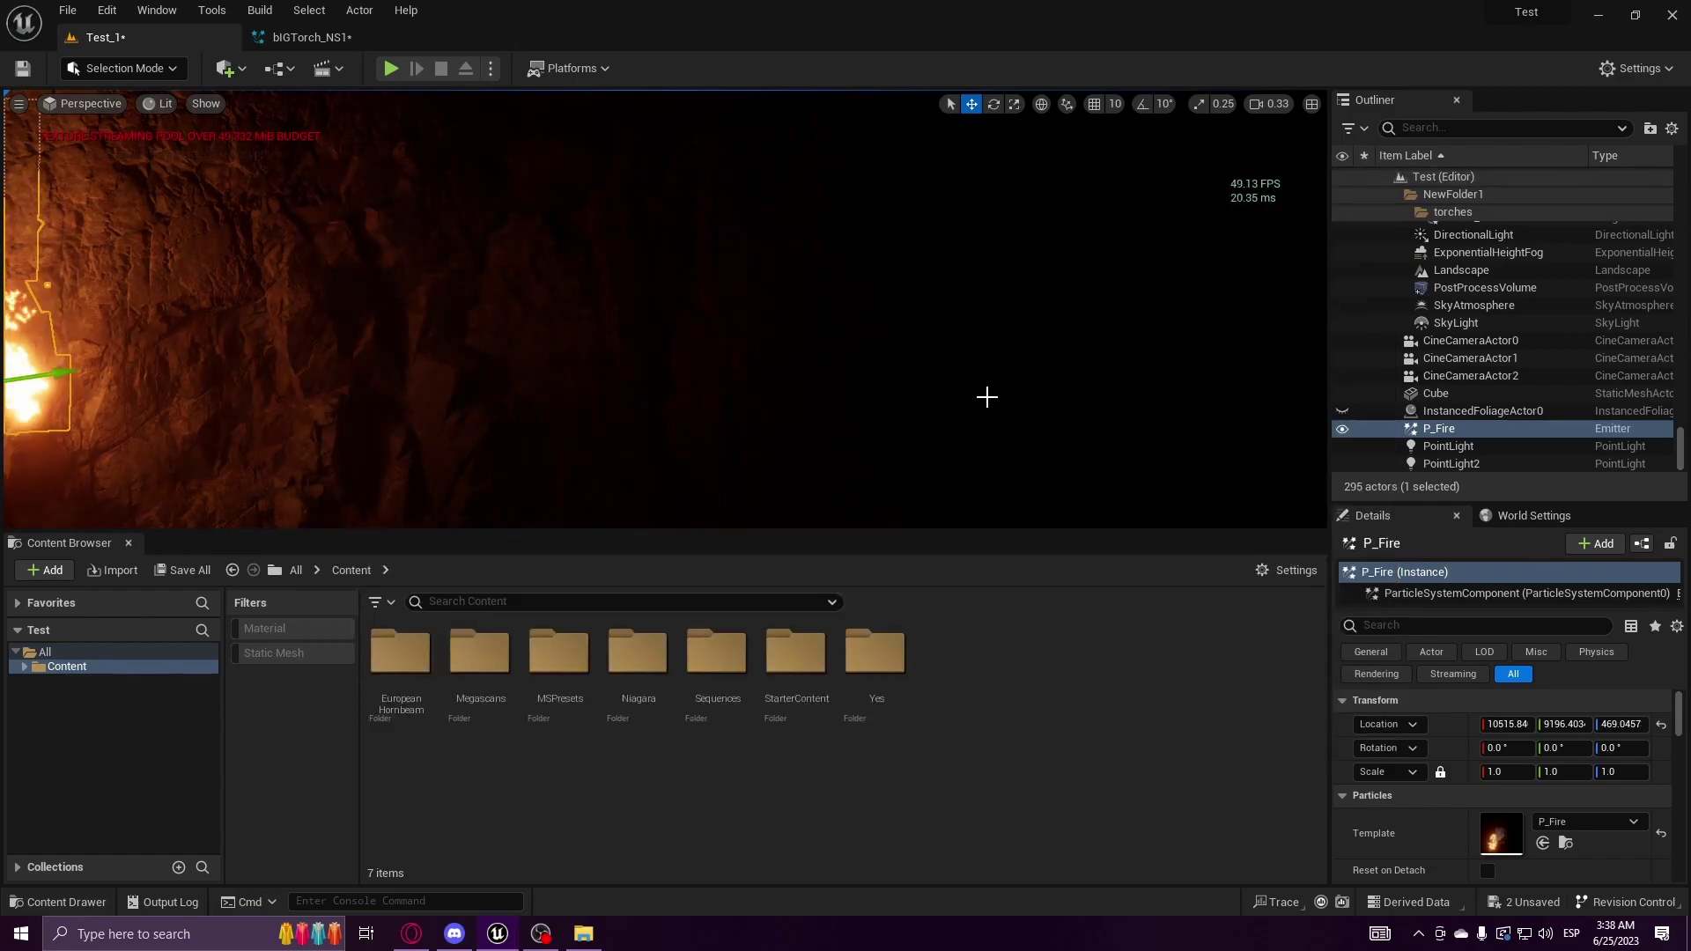
Step: Convert the P_Fire Cascade particle system in StarterContent/Particles to a Niagara system
mouse_move(987, 397)
right_mouse_down()
mouse_move(792, 397)
mouse_move(986, 397)
right_mouse_up()
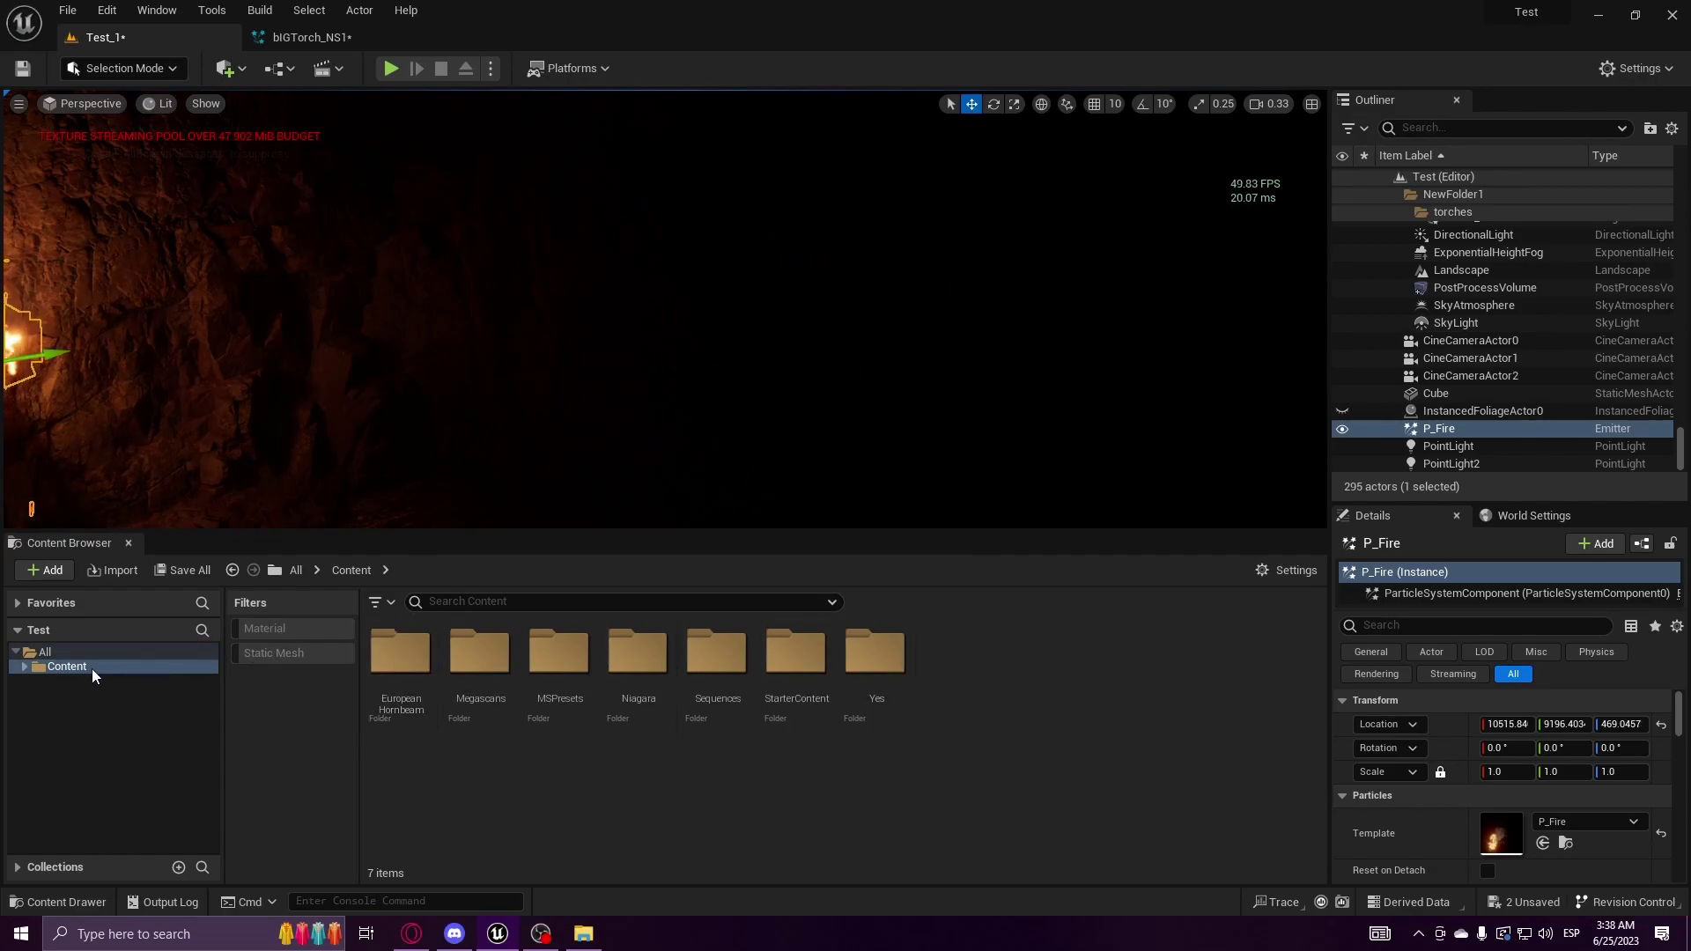
double_click(795, 665)
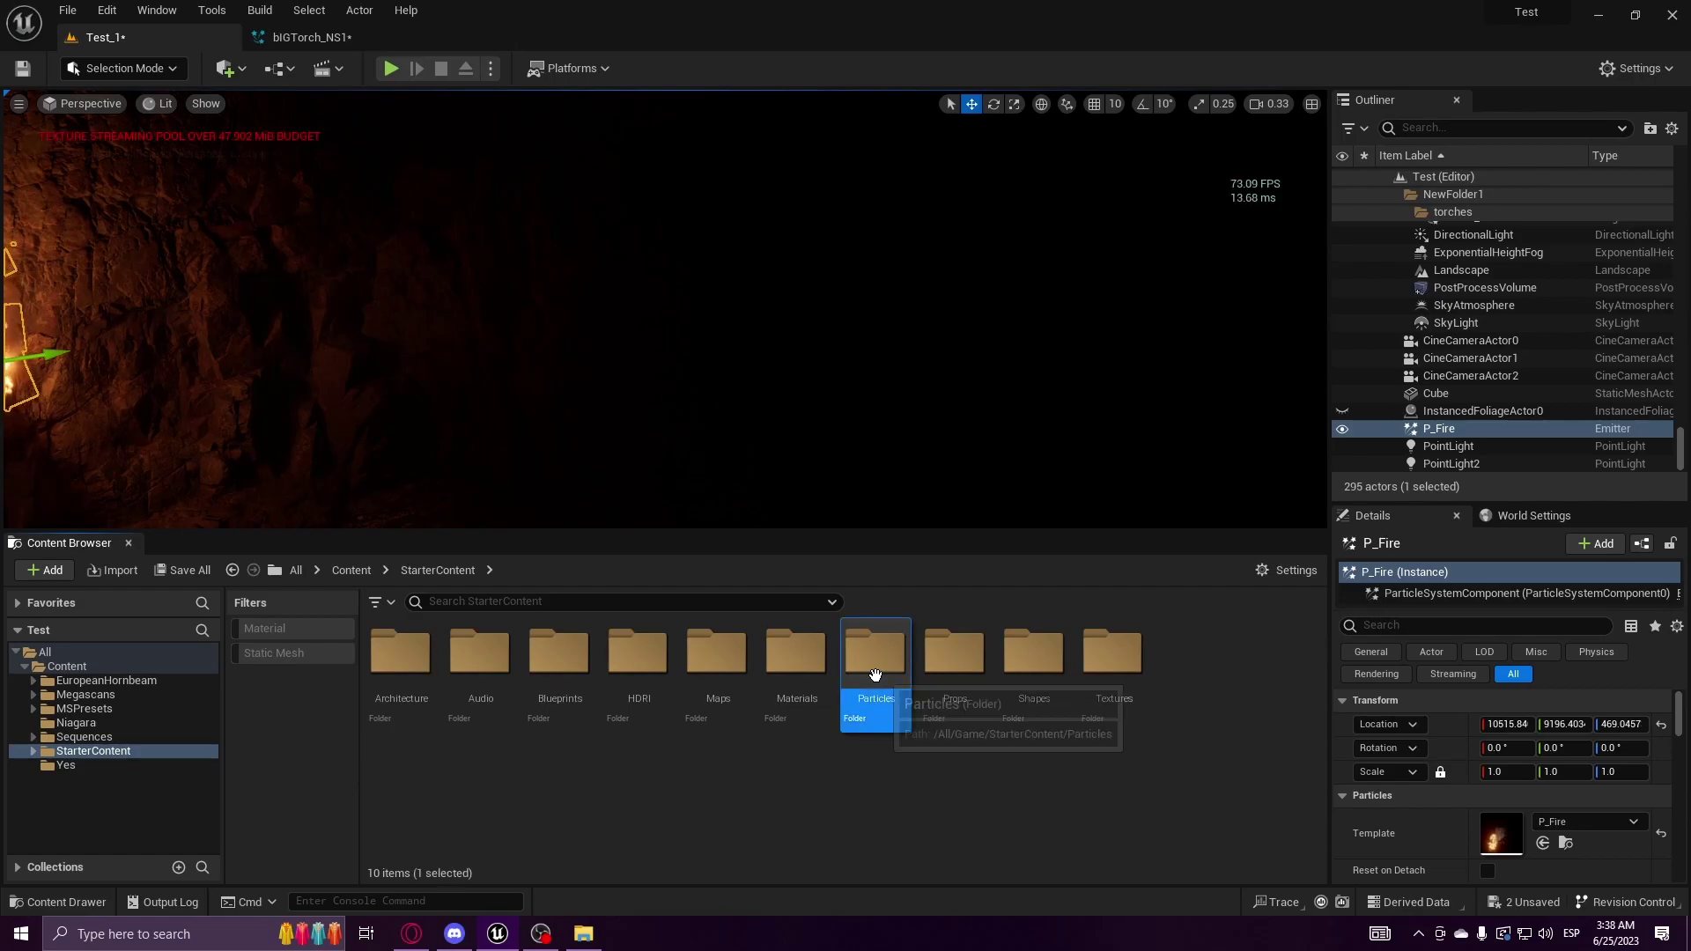
double_click(874, 669)
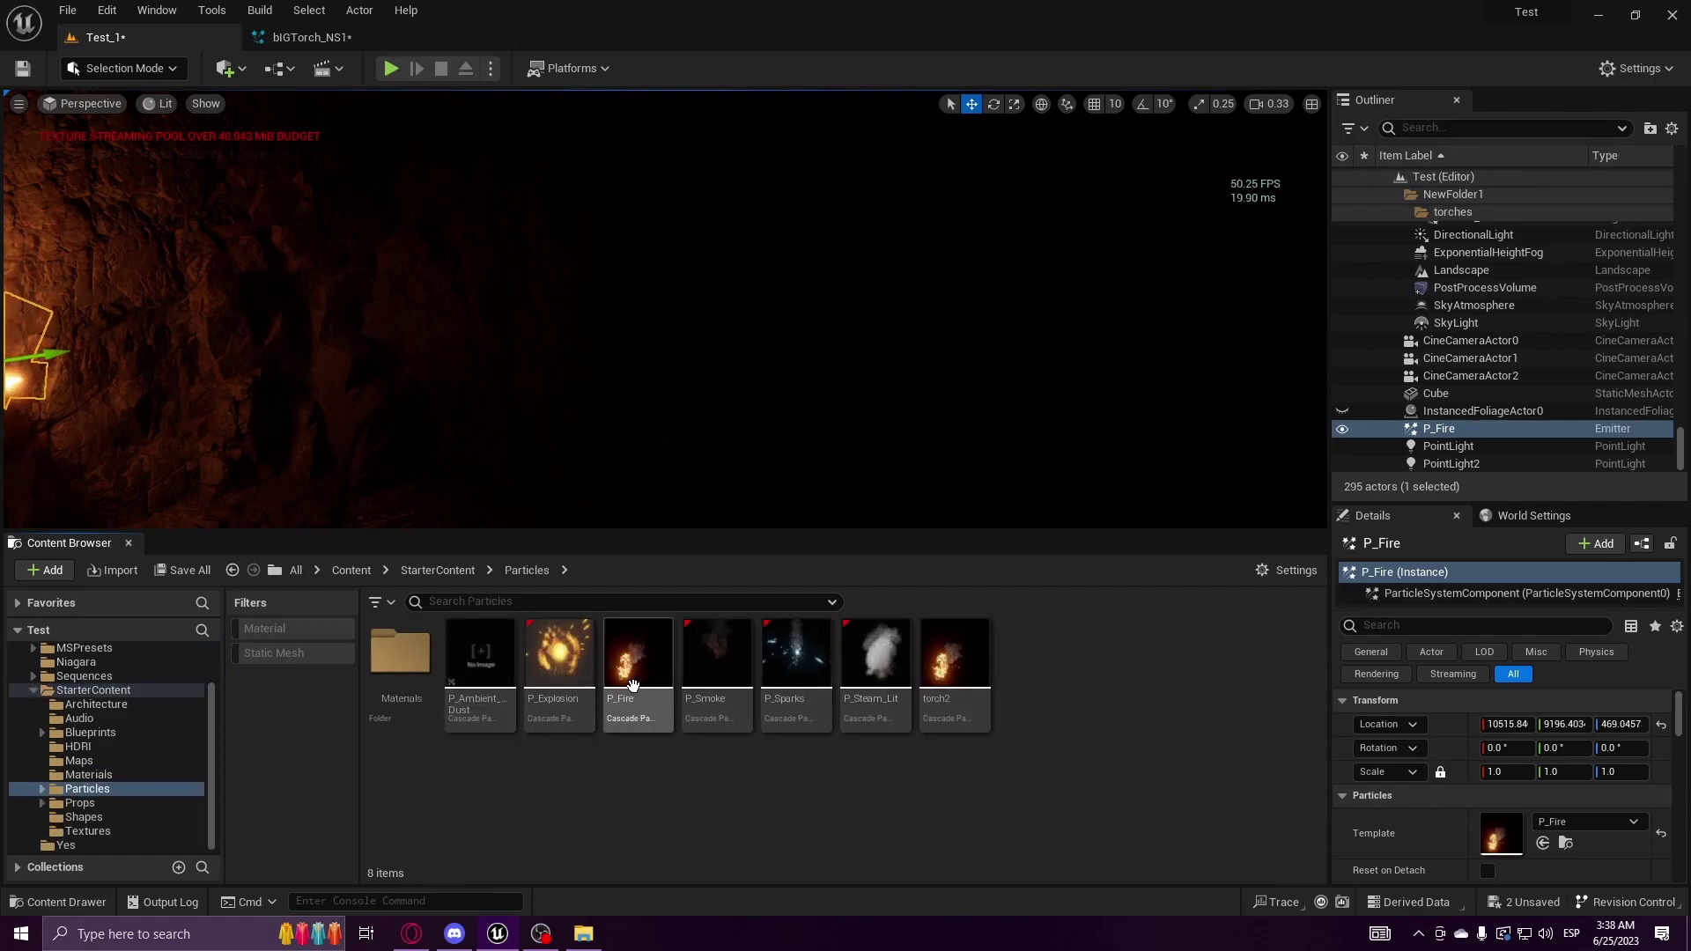
mouse_move(635, 685)
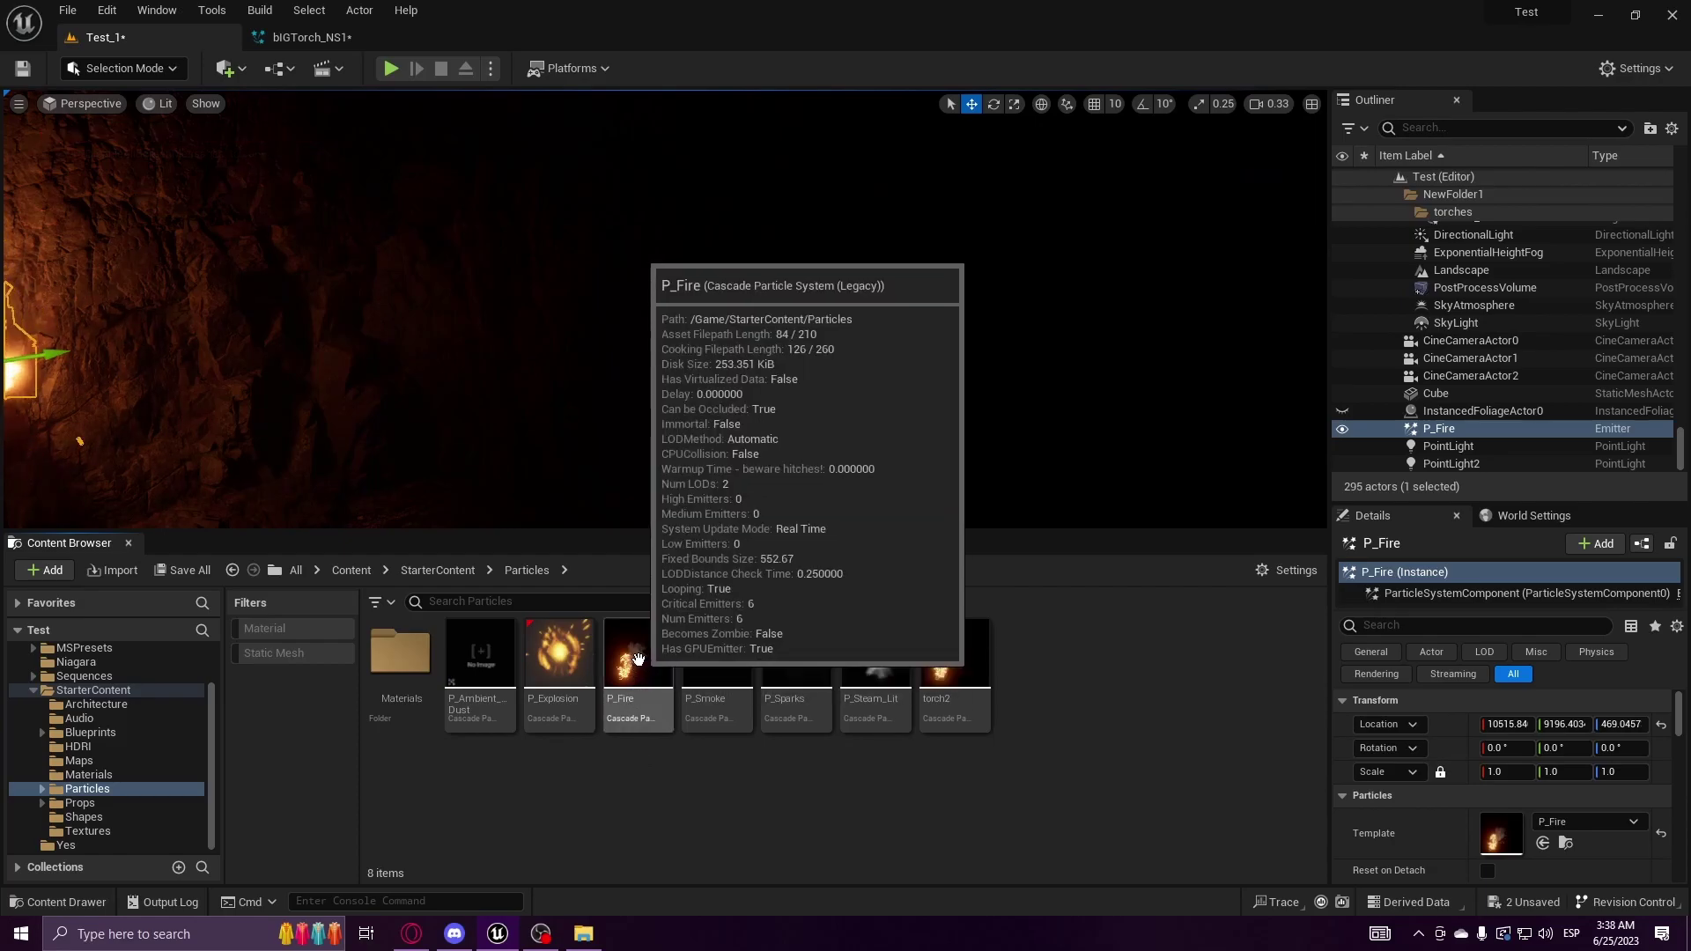
right_click(638, 676)
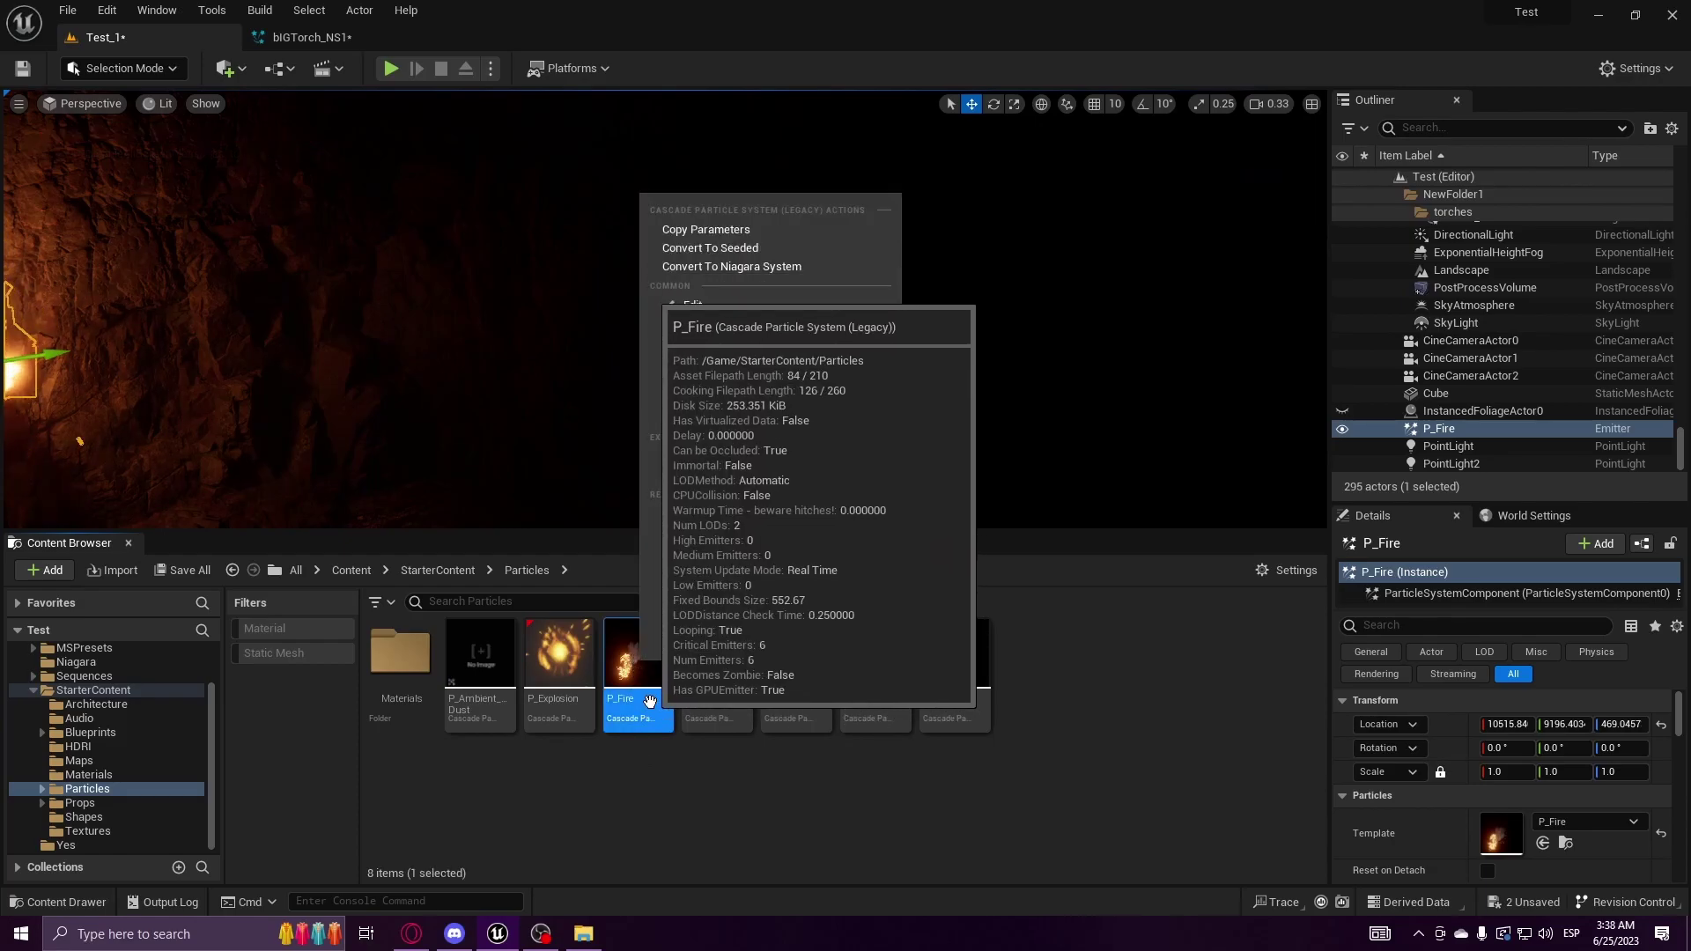
left_click(755, 267)
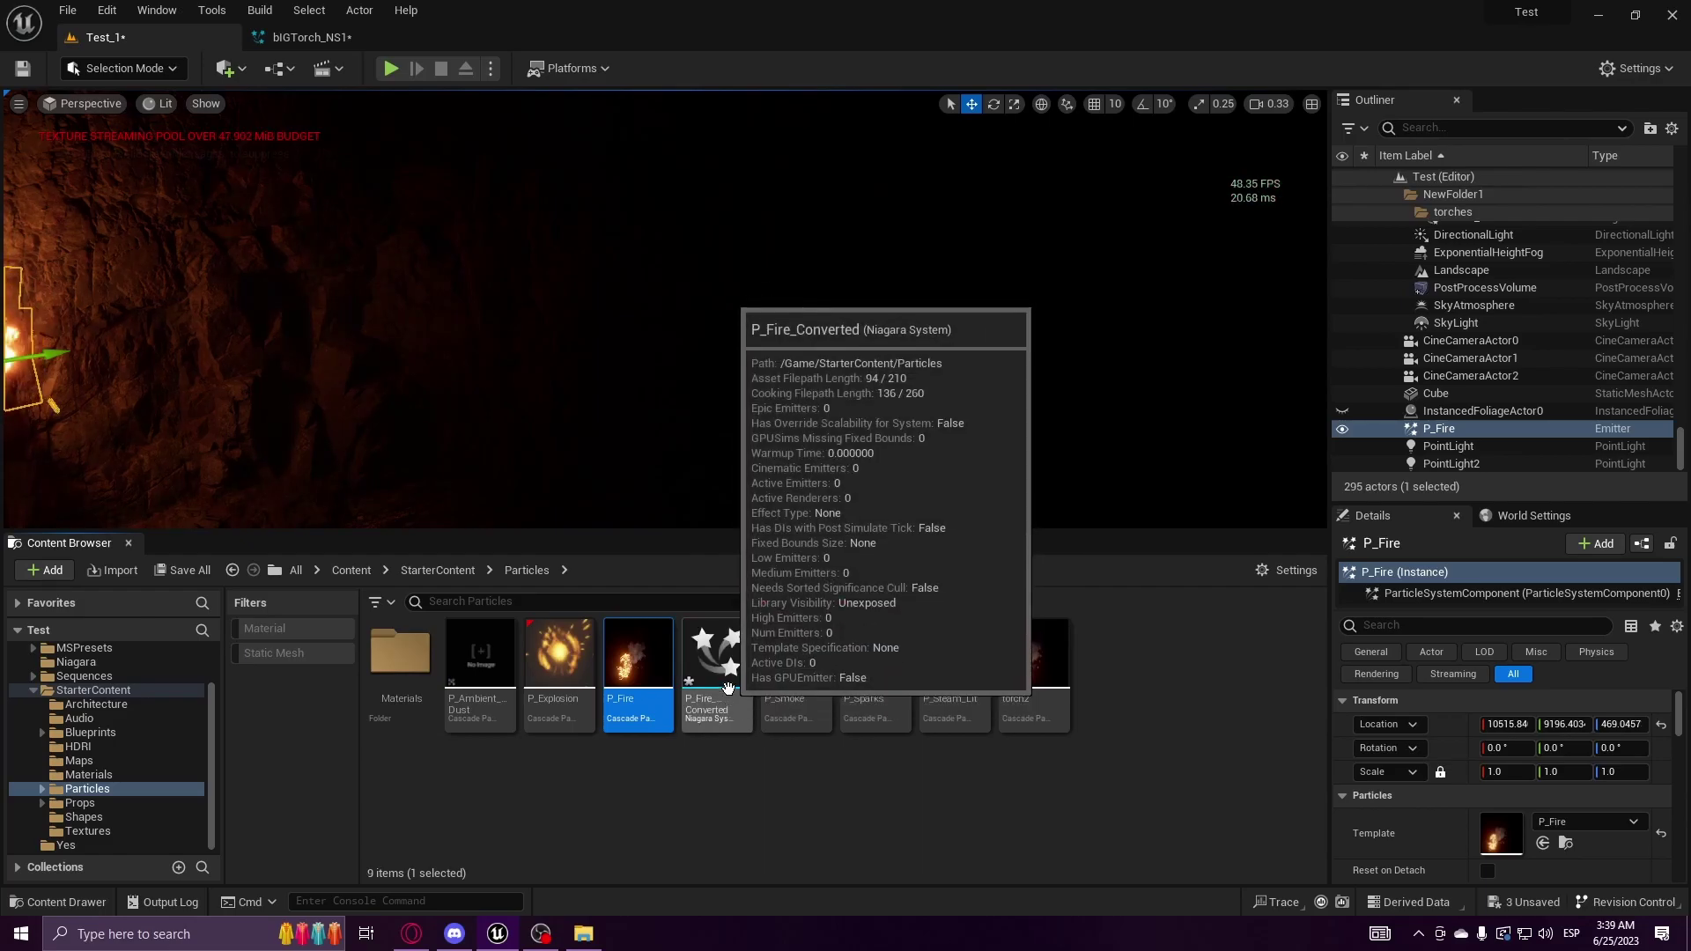
Step: Rename the converted fire Niagara system as P_TorchTutorial
right_click(740, 697)
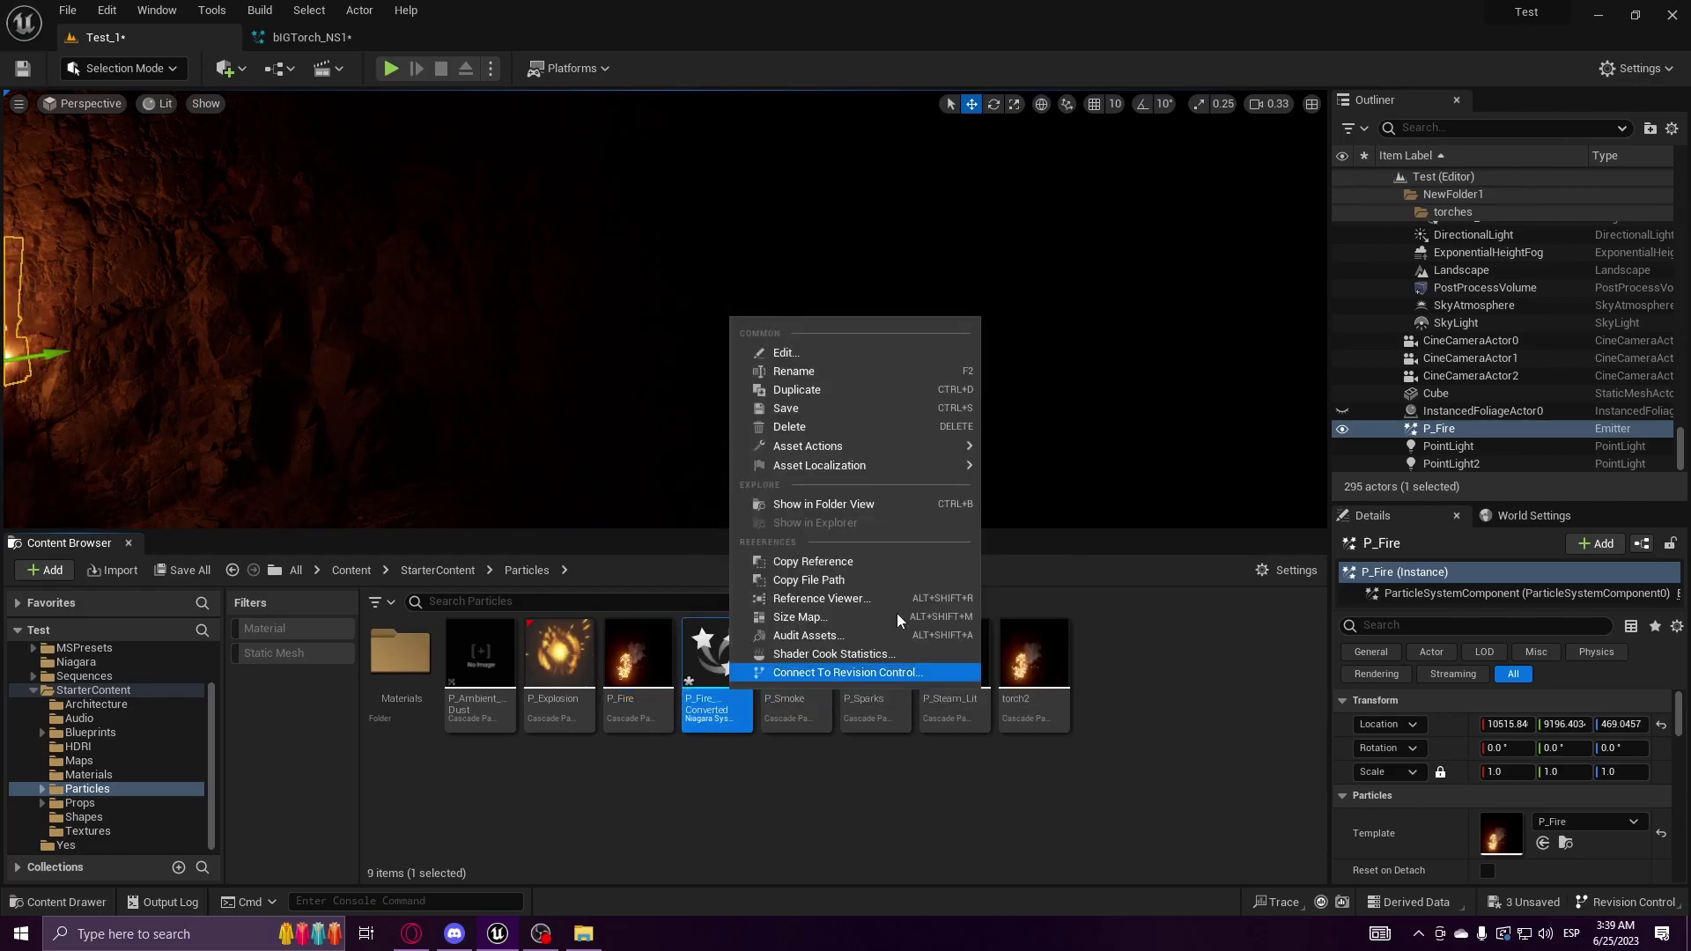
left_click(863, 373)
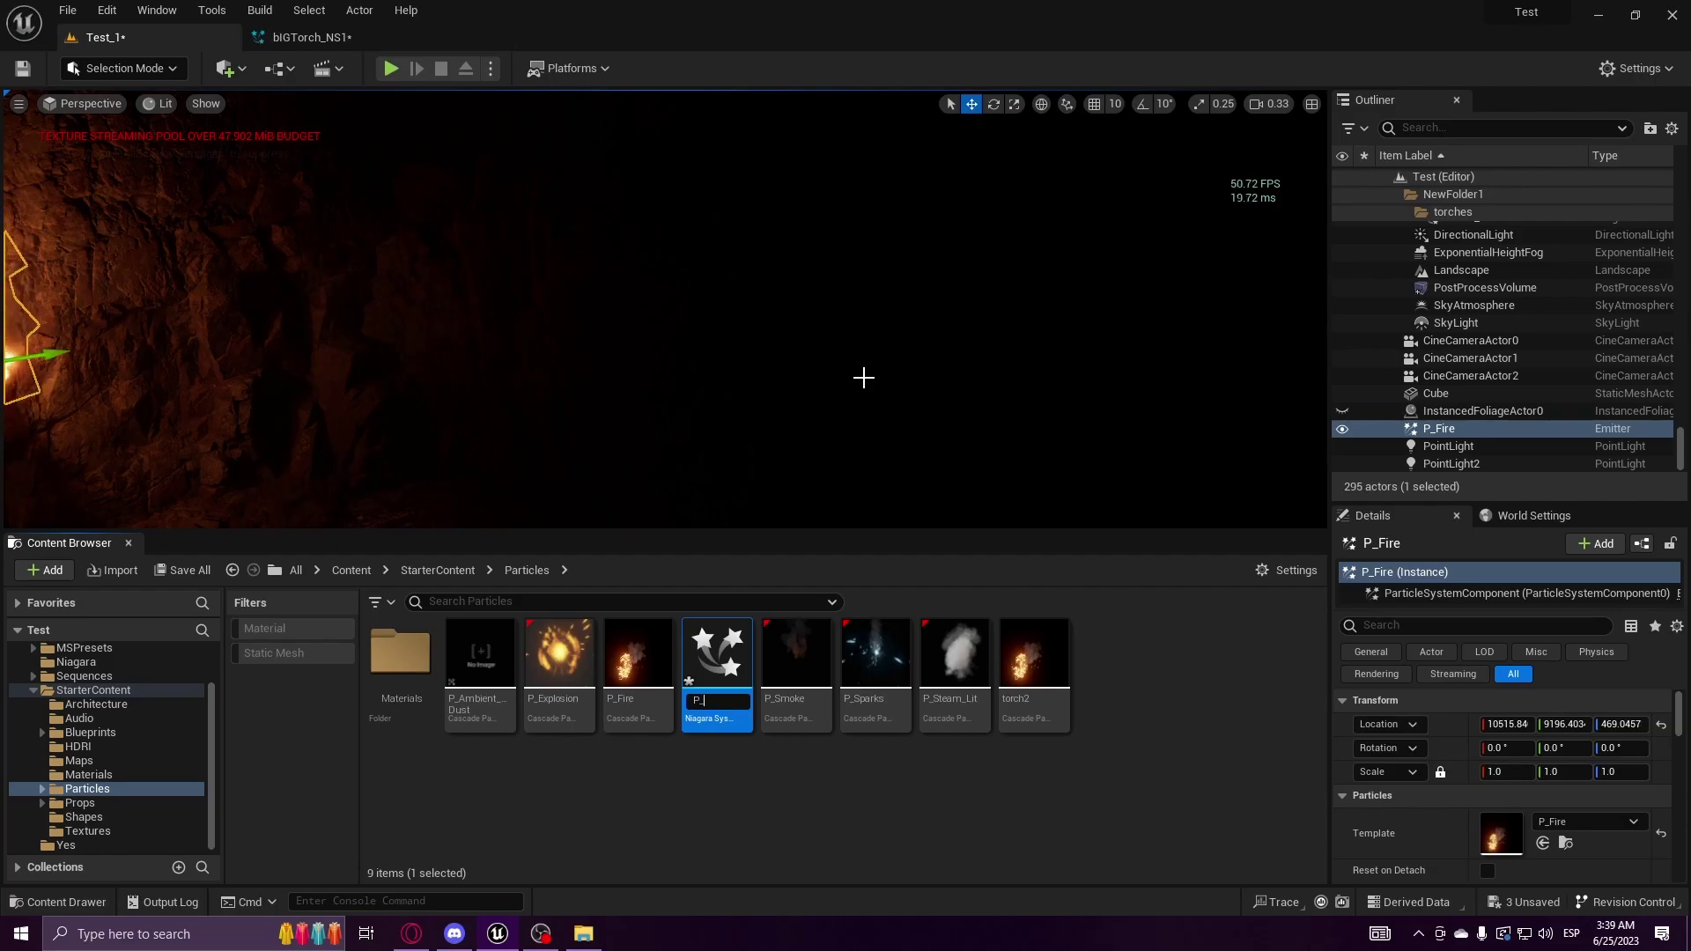
type("P_")
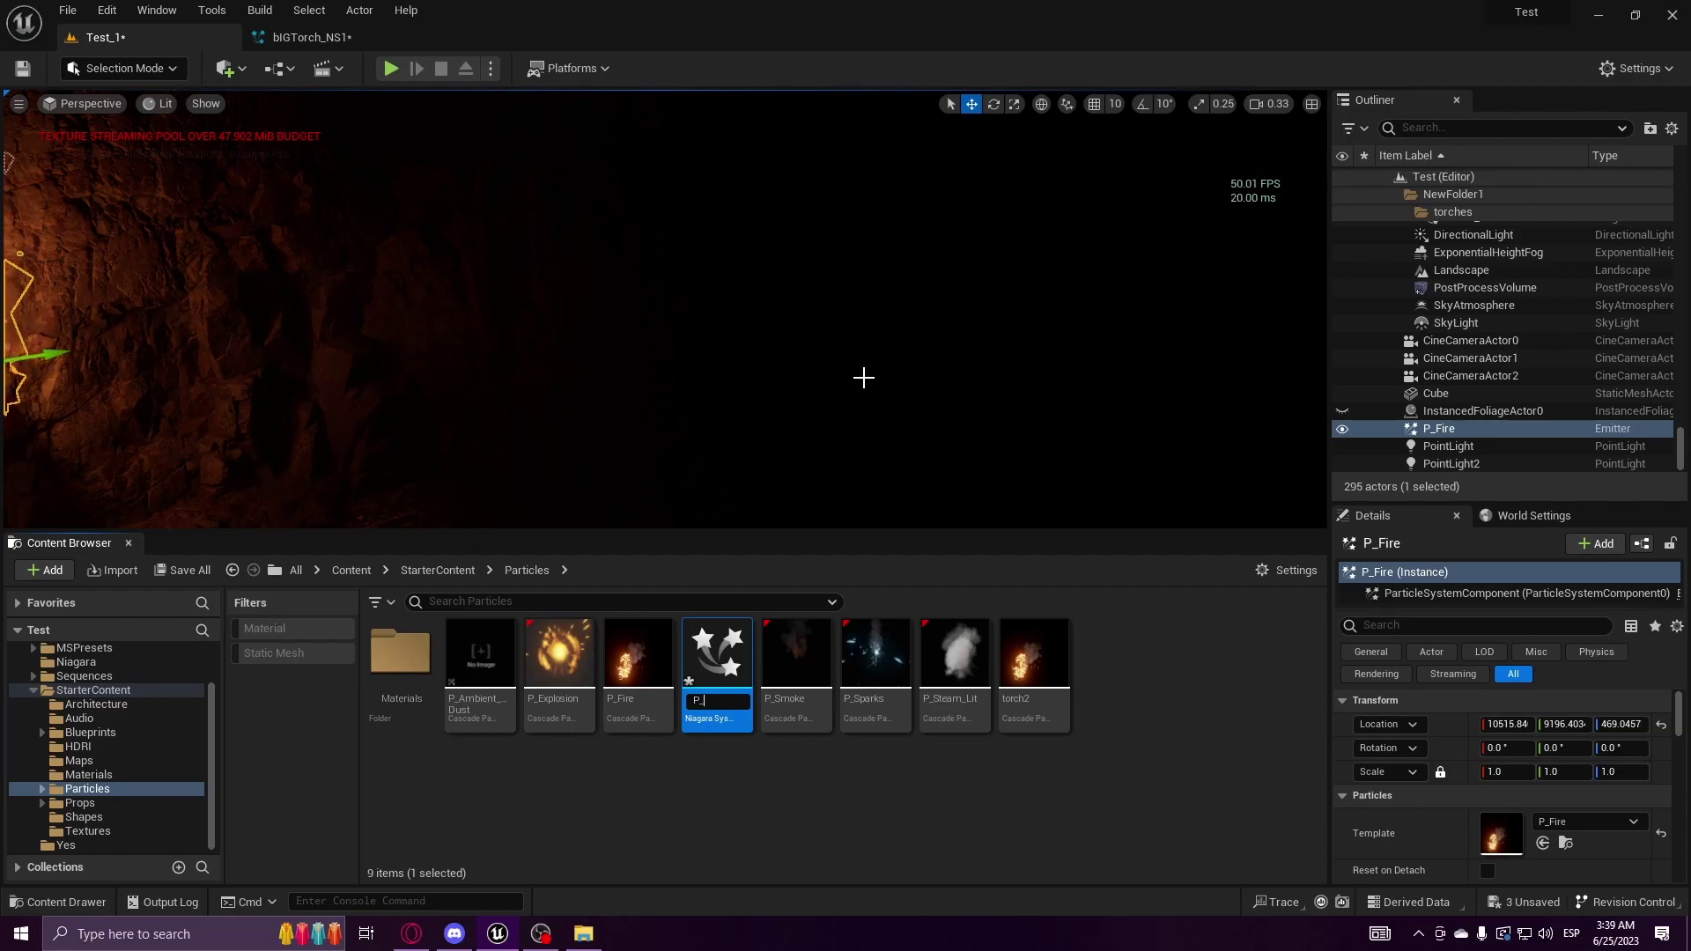
type("Torch")
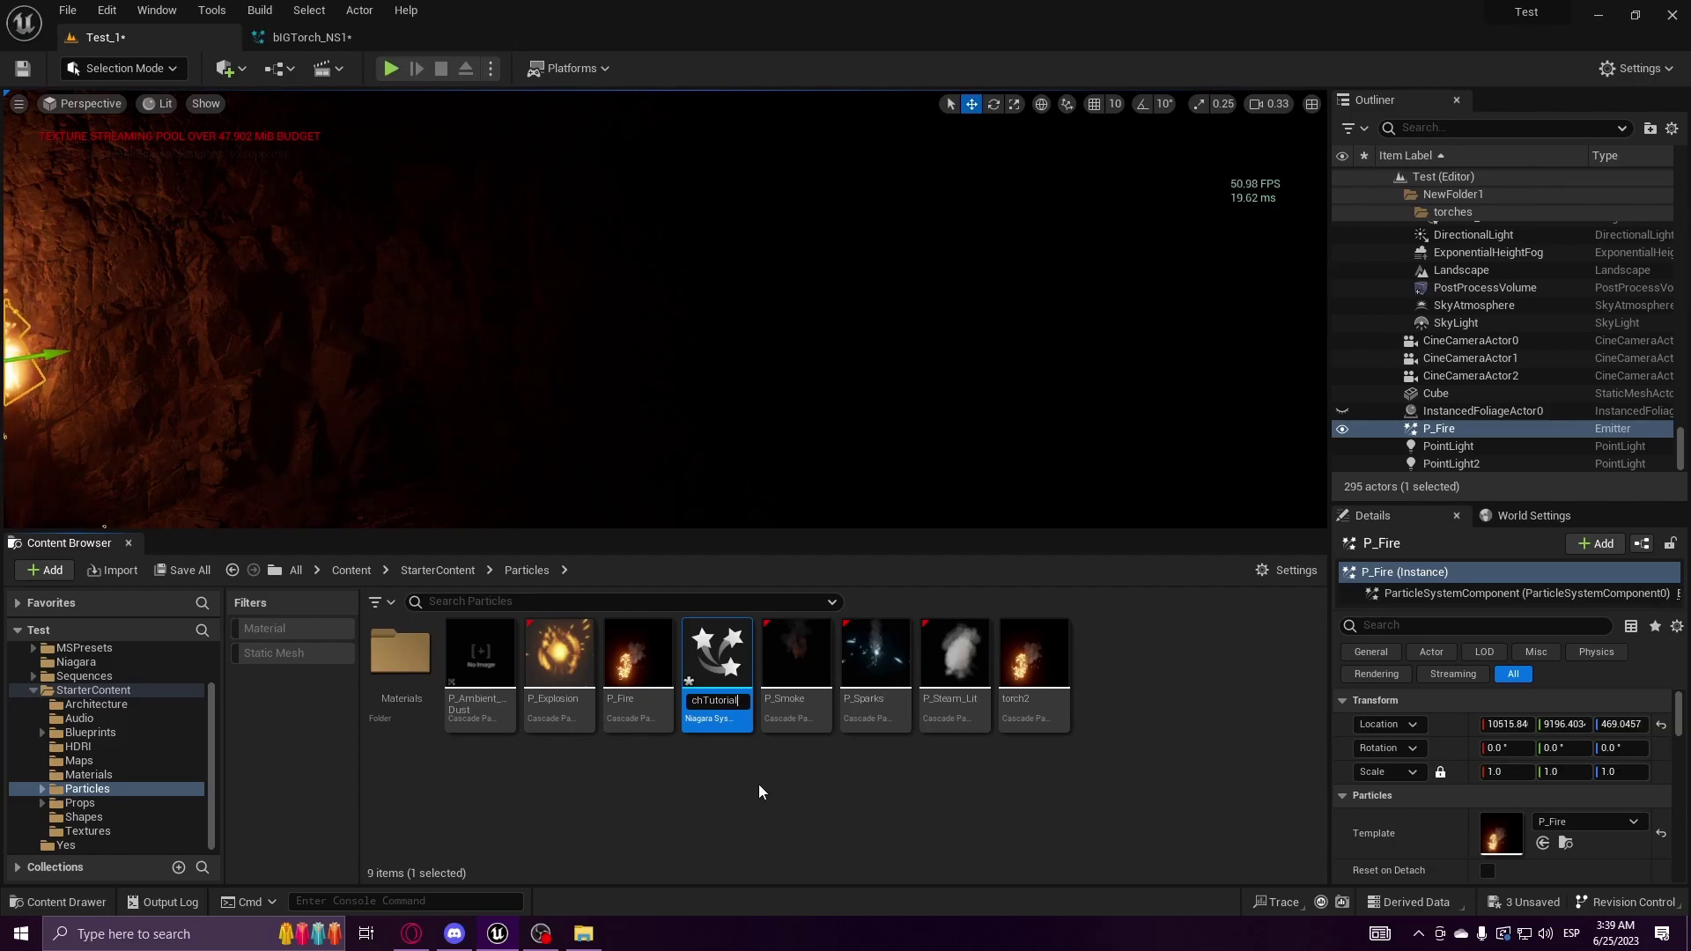
key("Return")
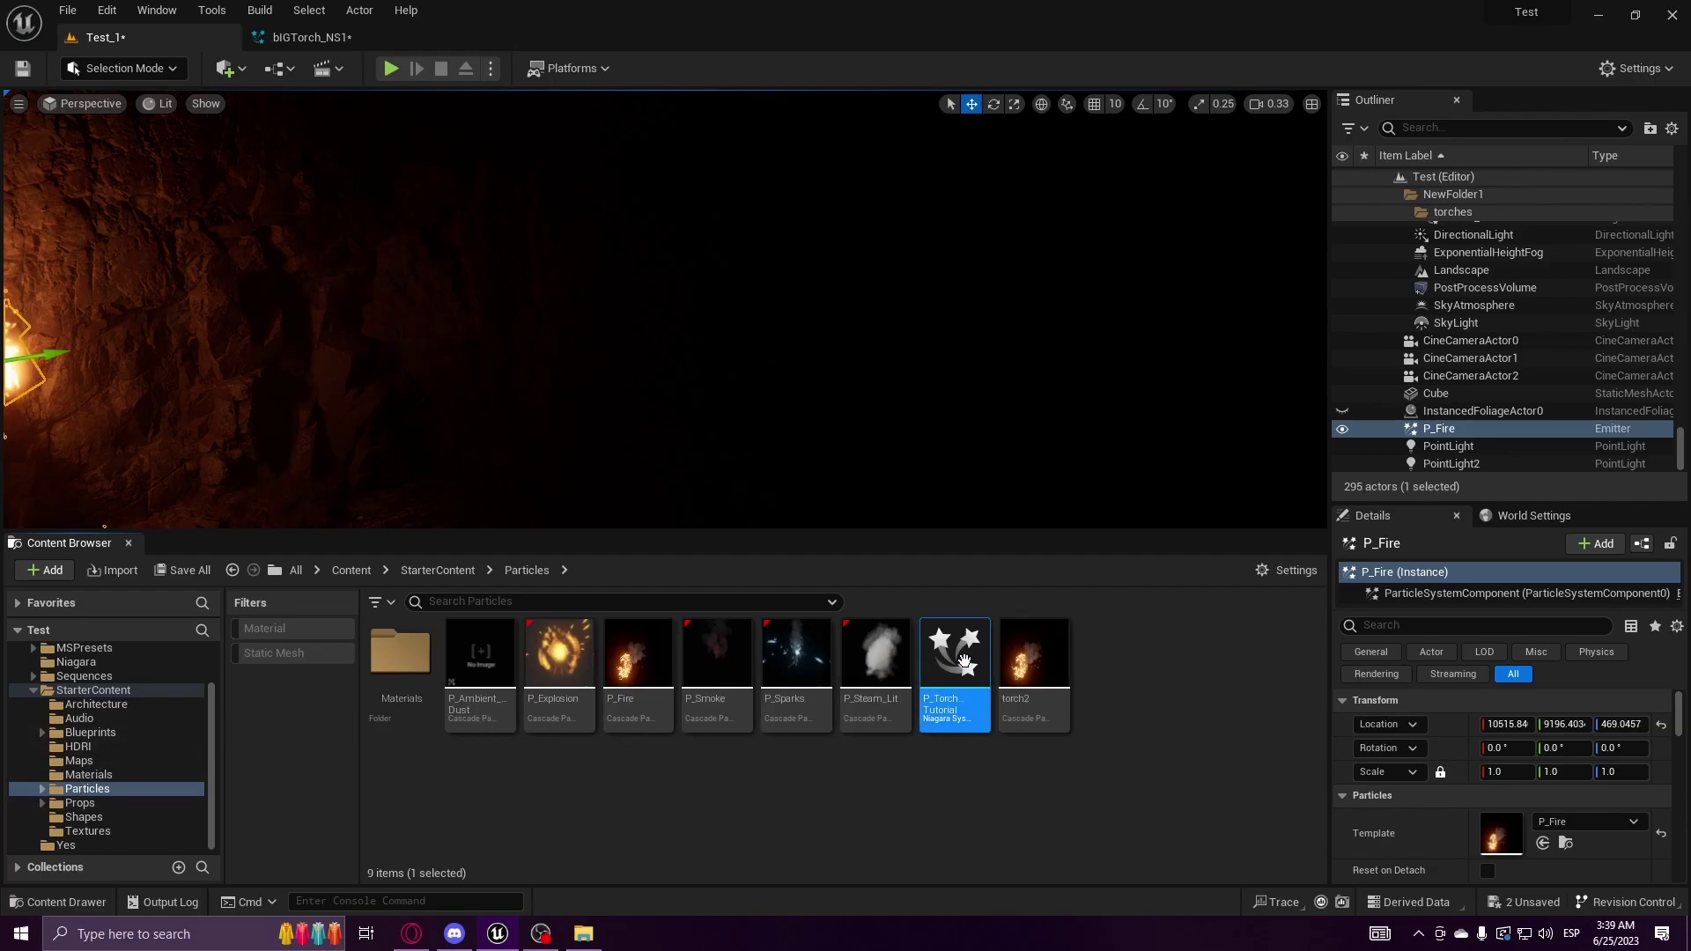
Step: Move the P_TorchTutorial system from the Particles folder into the Niagara folder
mouse_move(958, 665)
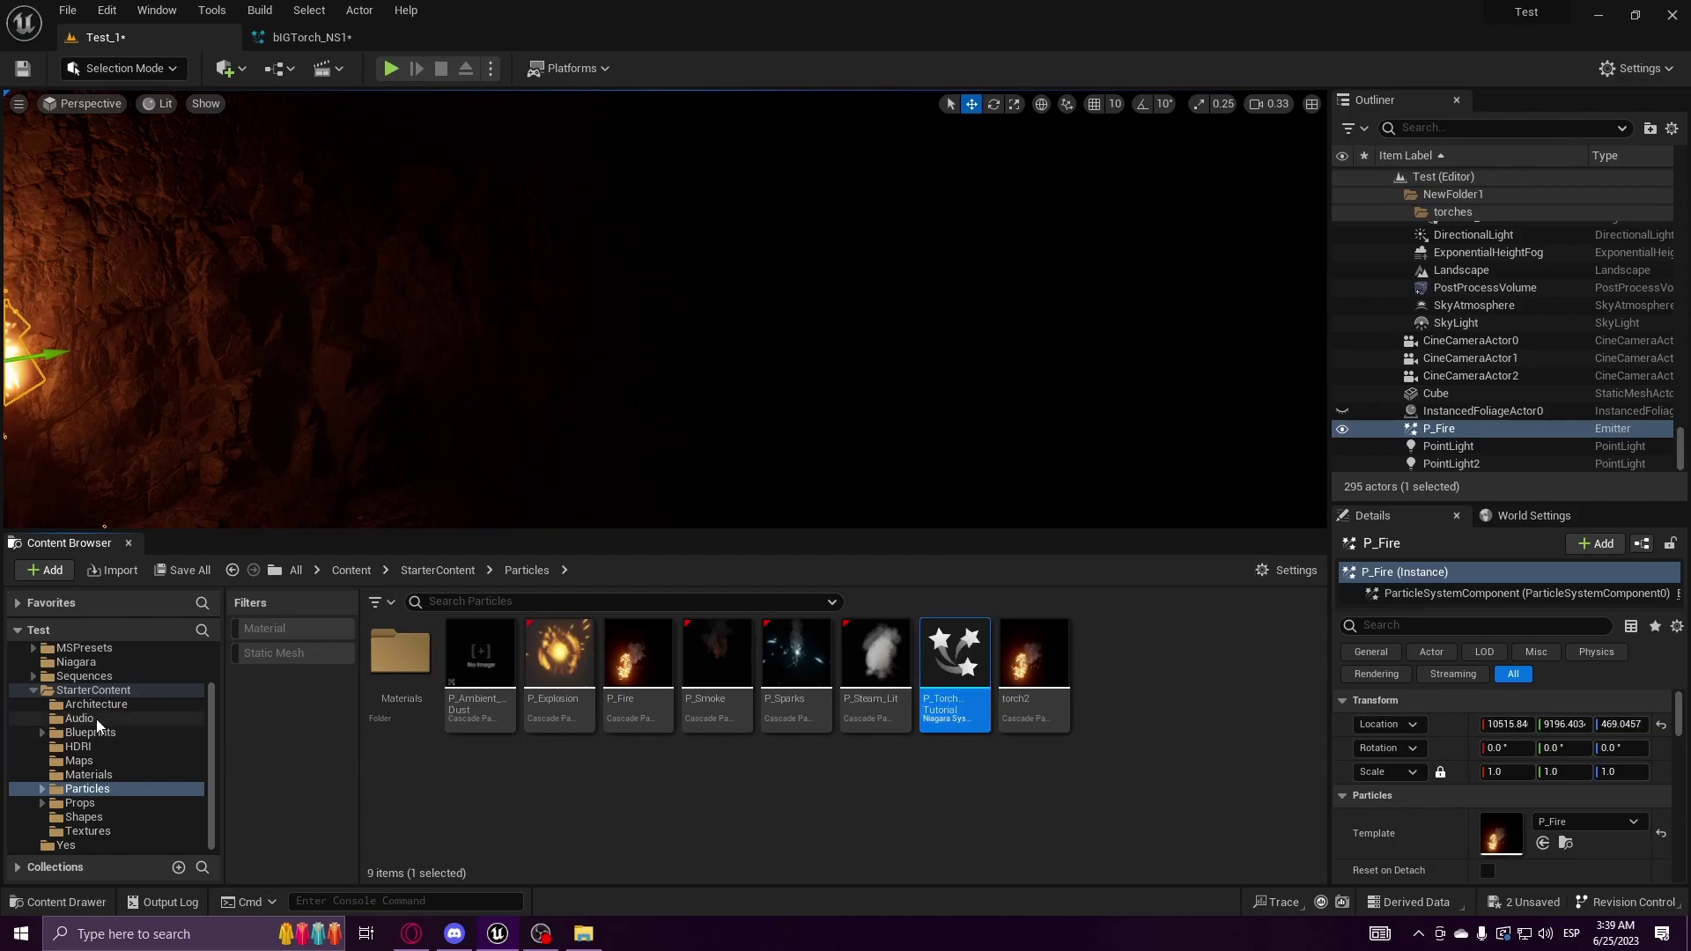
scroll(97, 724, "up", 2)
left_click_drag(954, 662, 141, 736)
left_click(159, 760)
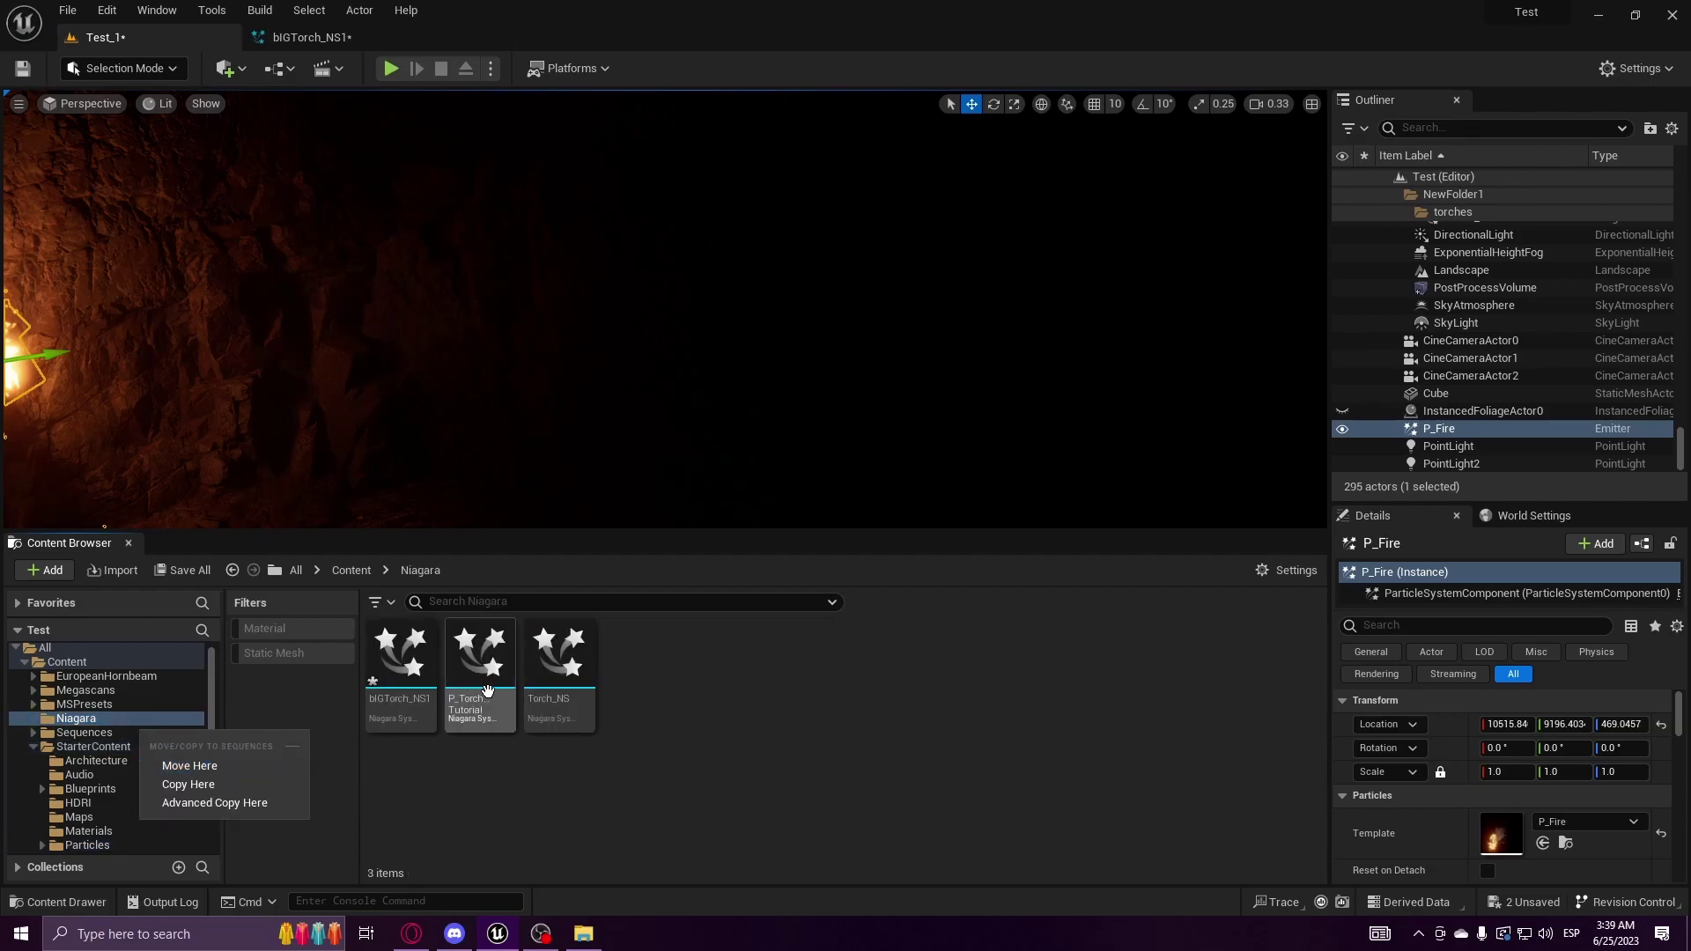
Step: Place P_TorchTutorial from the Niagara folder into the cave level and raise it above the ground
left_click(480, 673)
left_click_drag(715, 358, 568, 492)
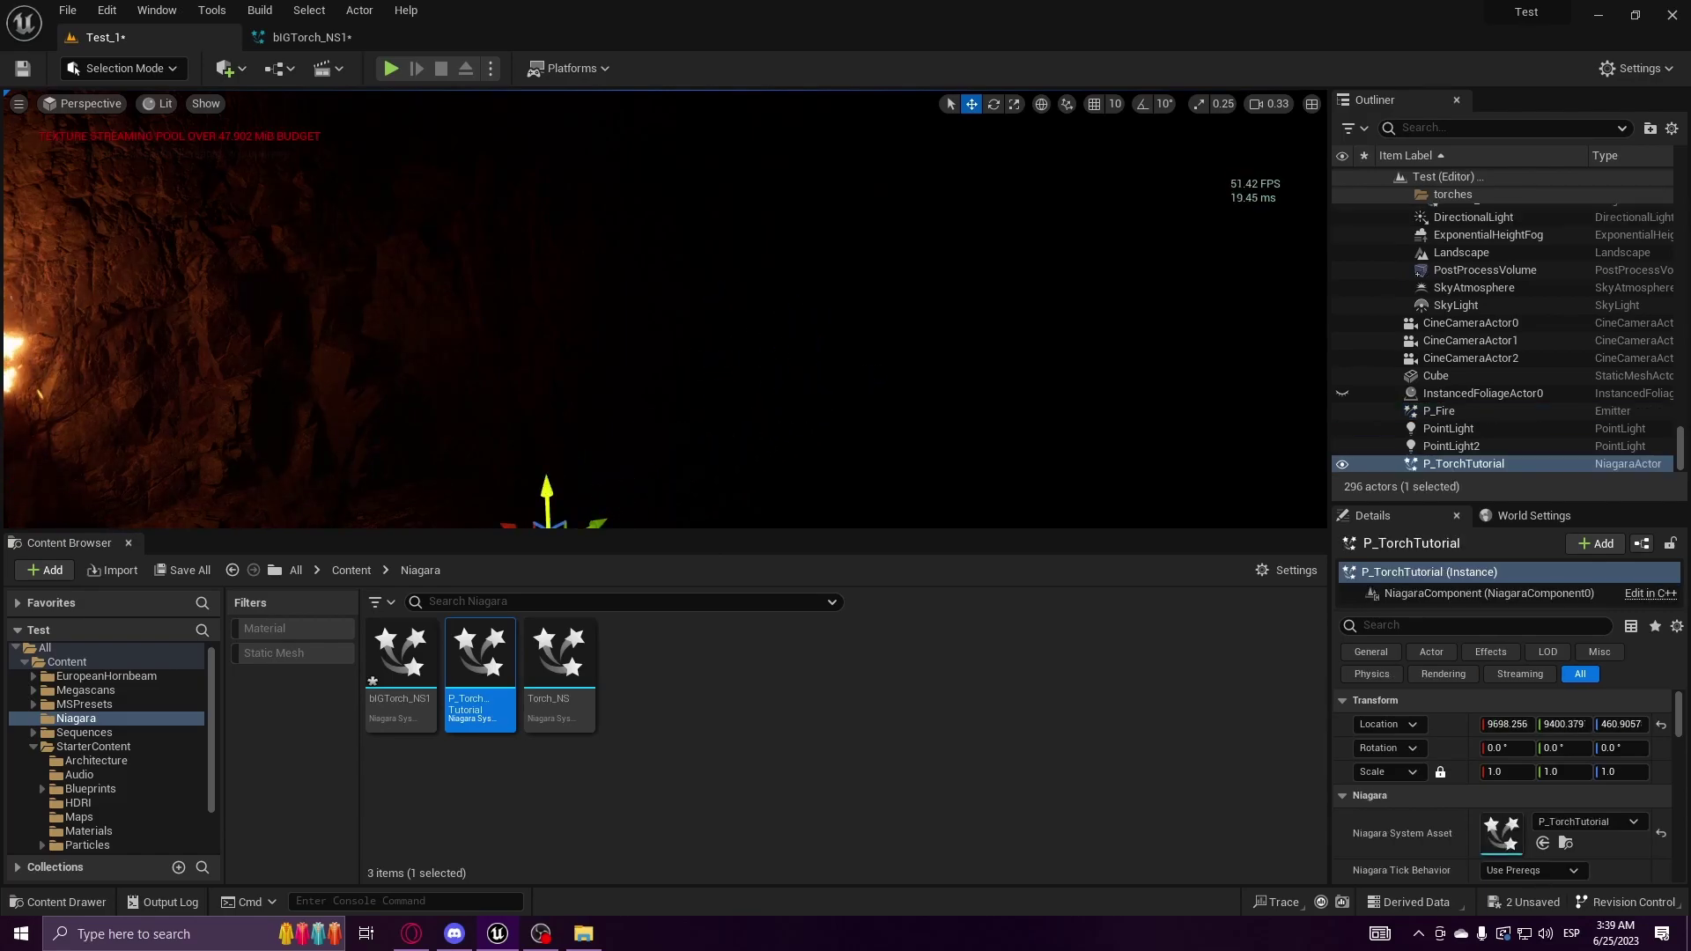
left_click_drag(530, 417, 525, 260)
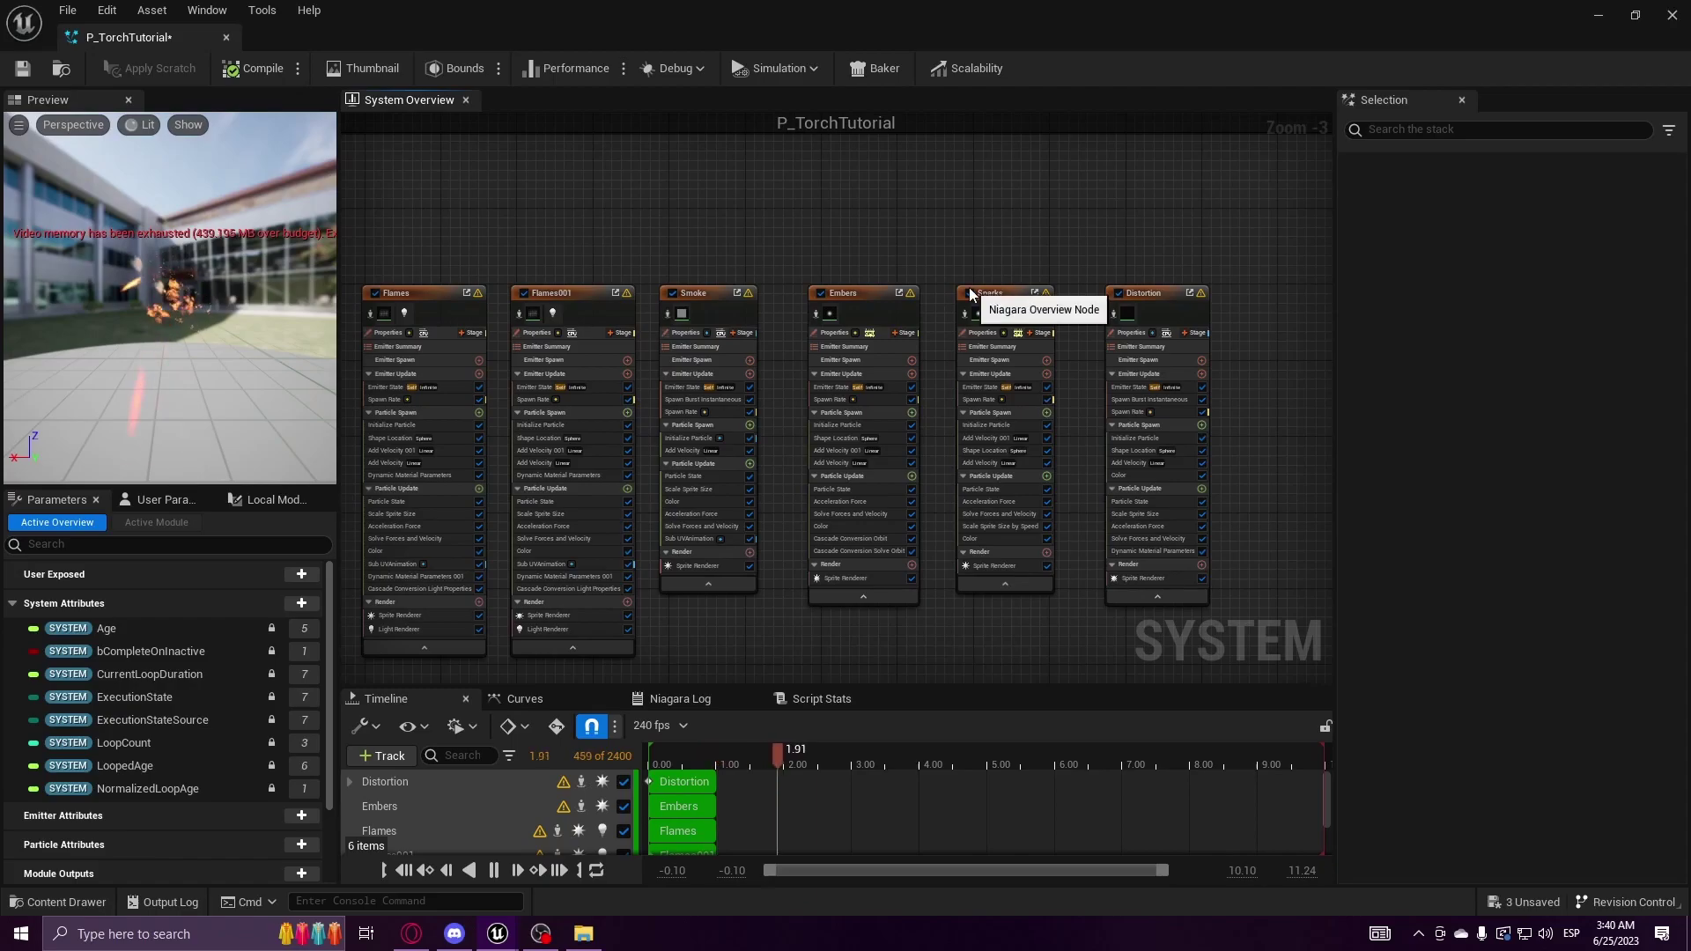
Step: Disable the Sparks and Flames001 emitters in the P_TorchTutorial system
left_click(970, 293)
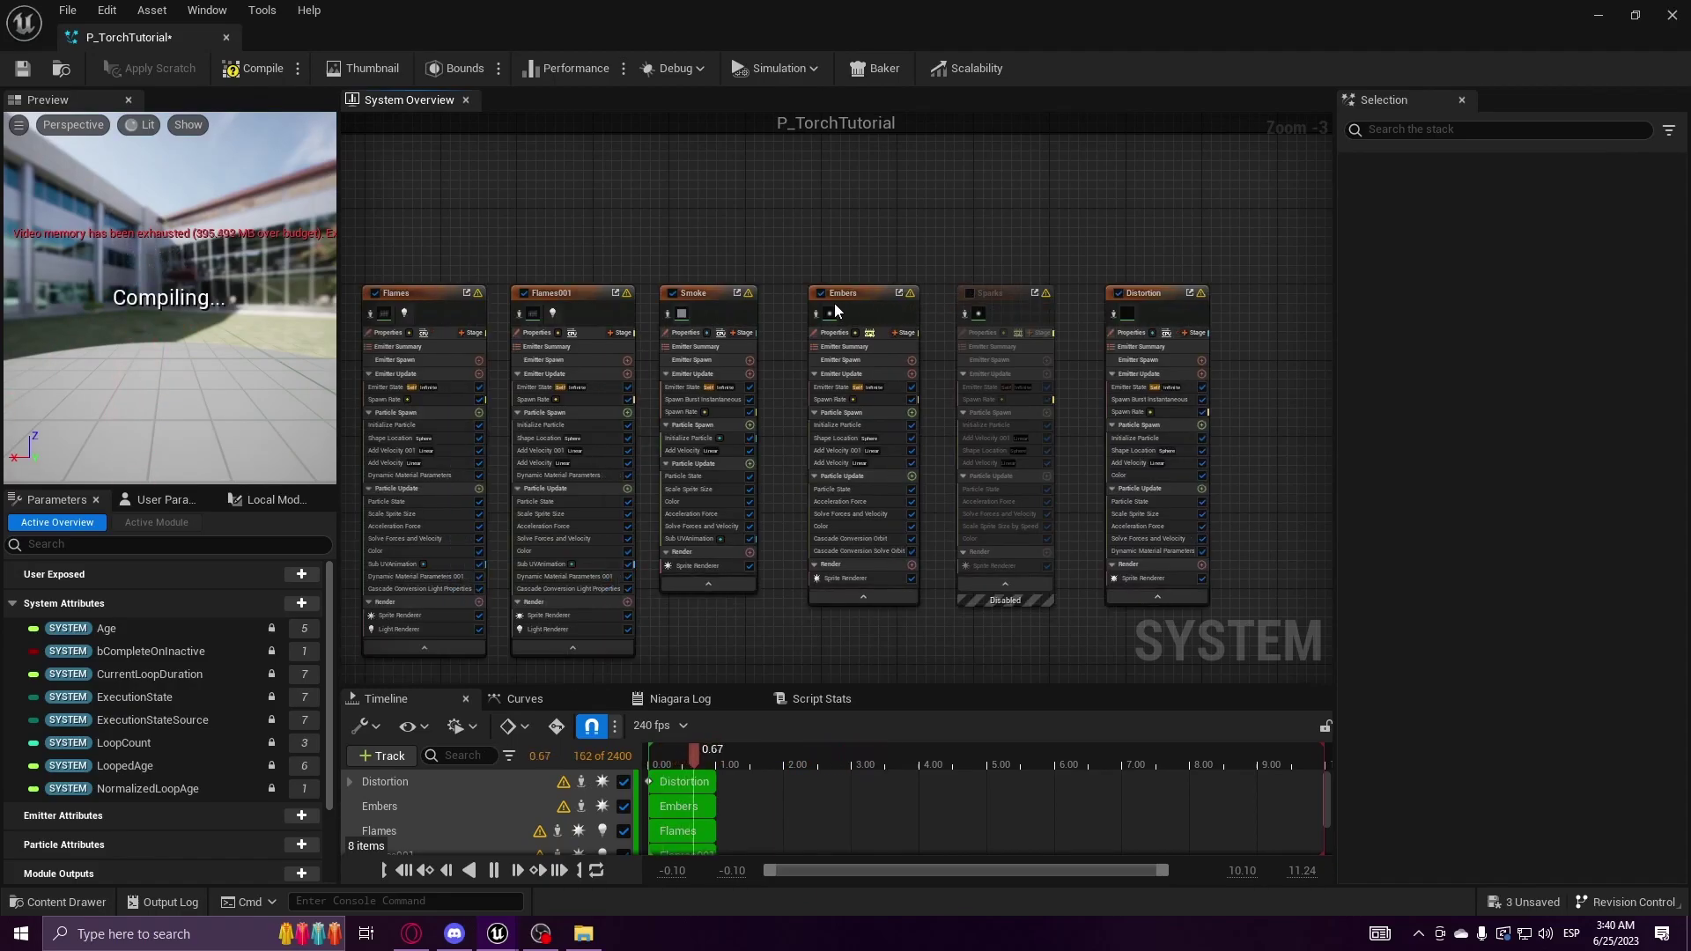
left_click(523, 293)
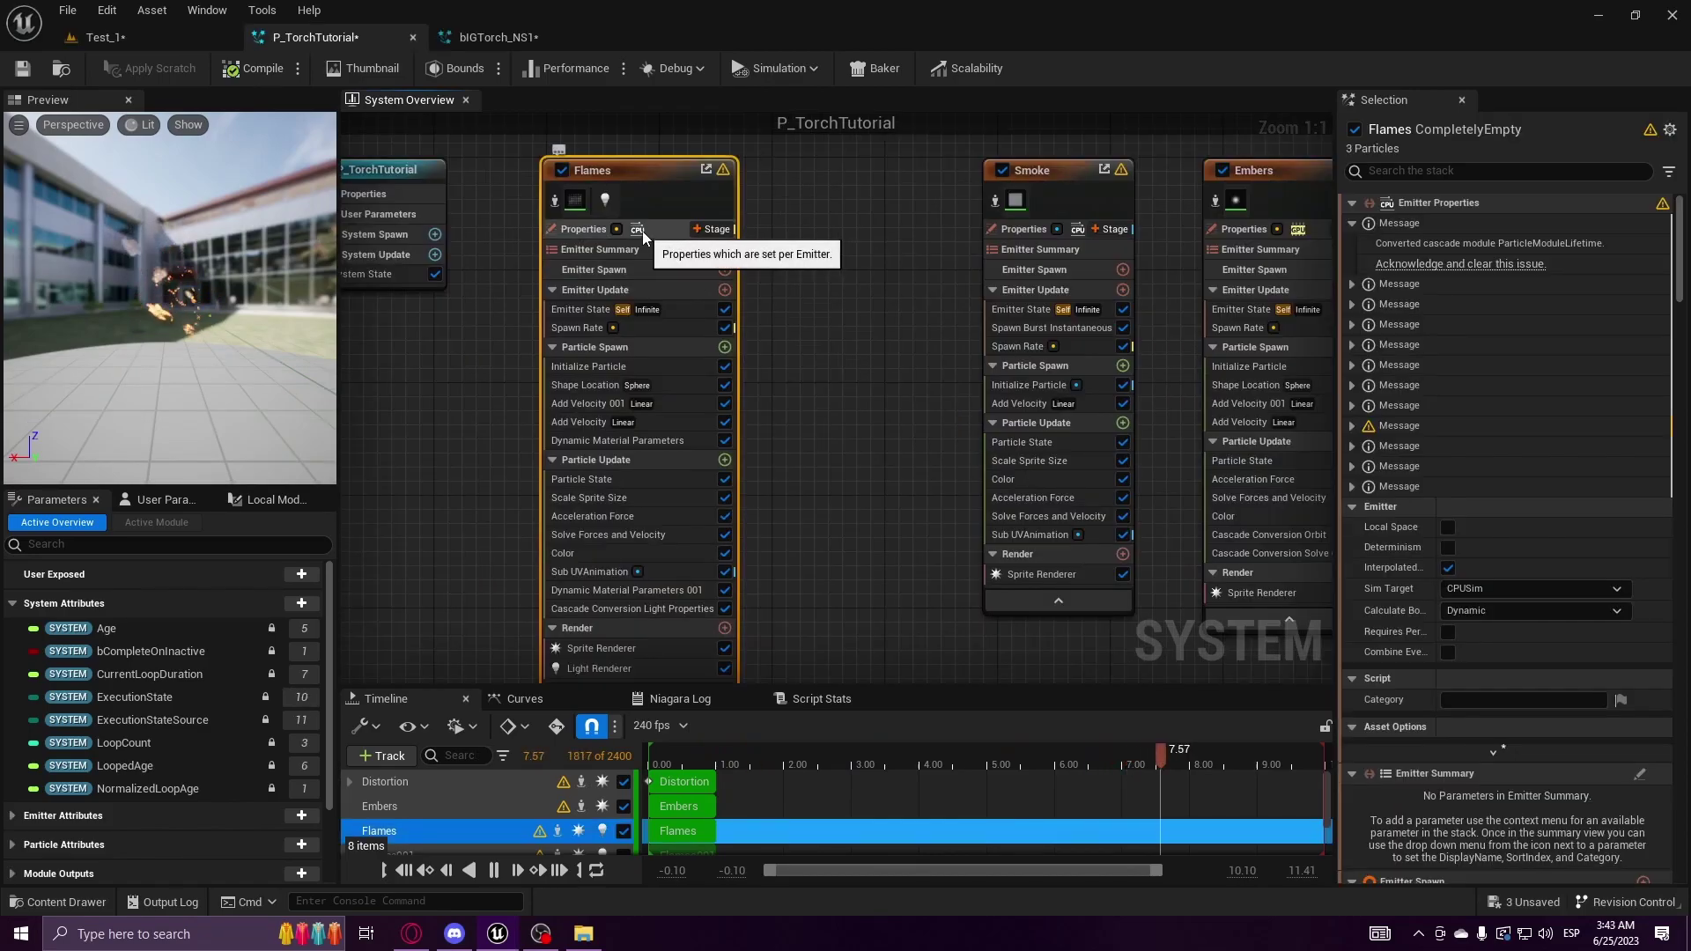
Step: Set the Flames emitter's Sim Target to GPUCompute Sim
left_click(642, 231)
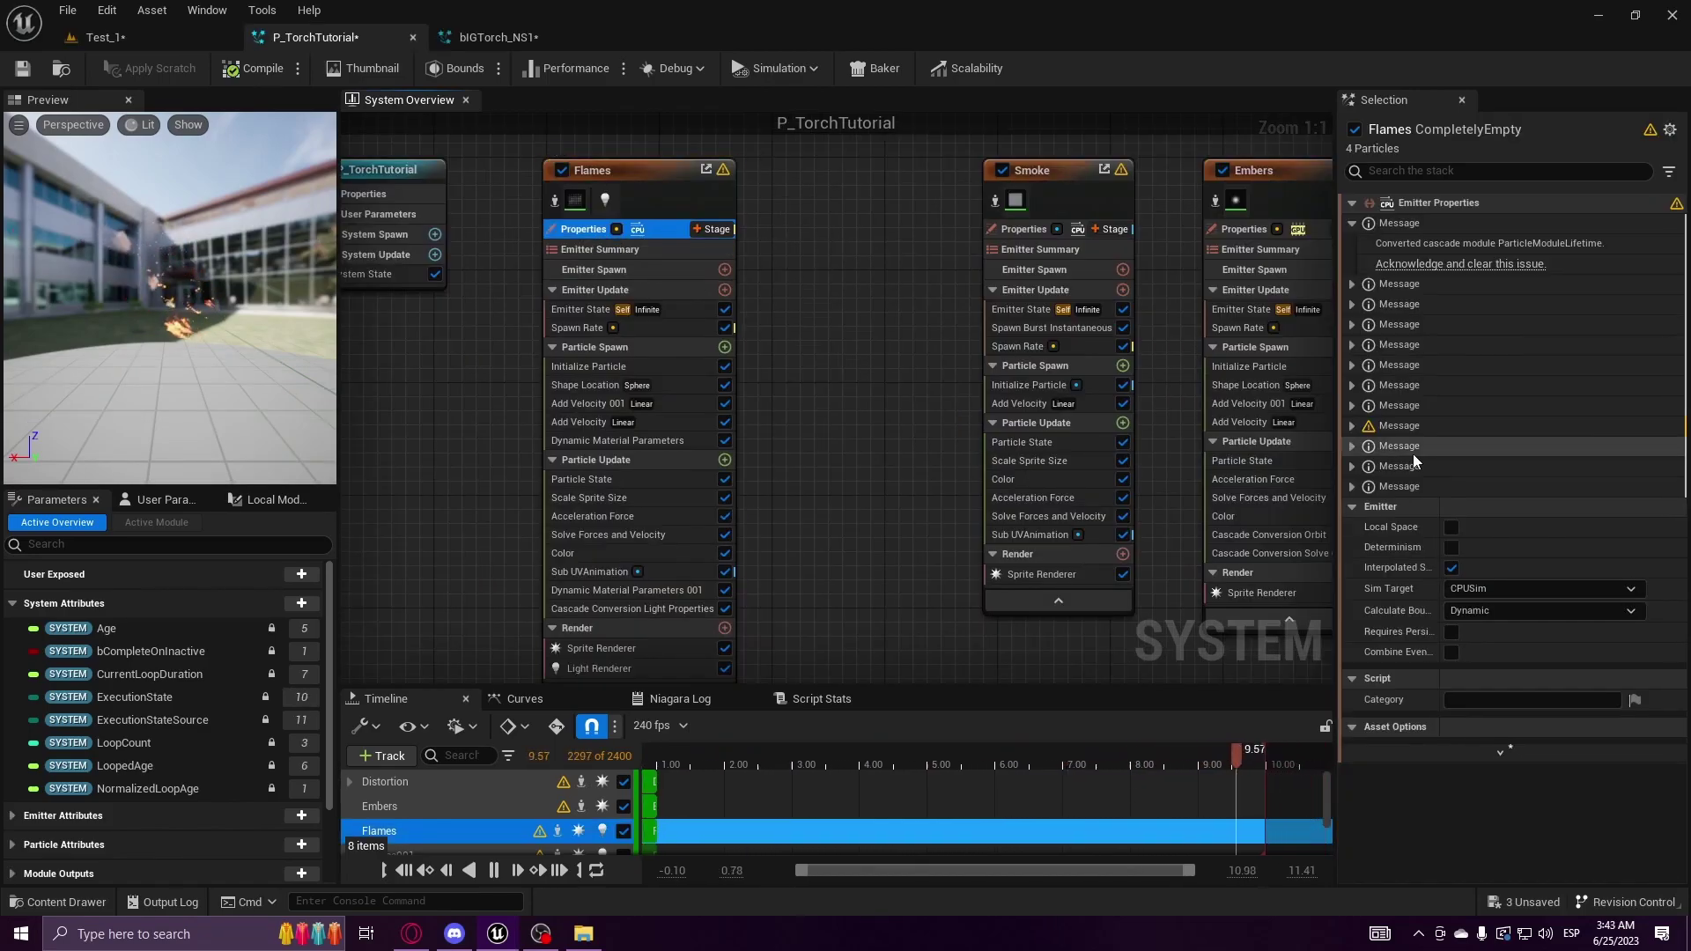
left_click(1541, 589)
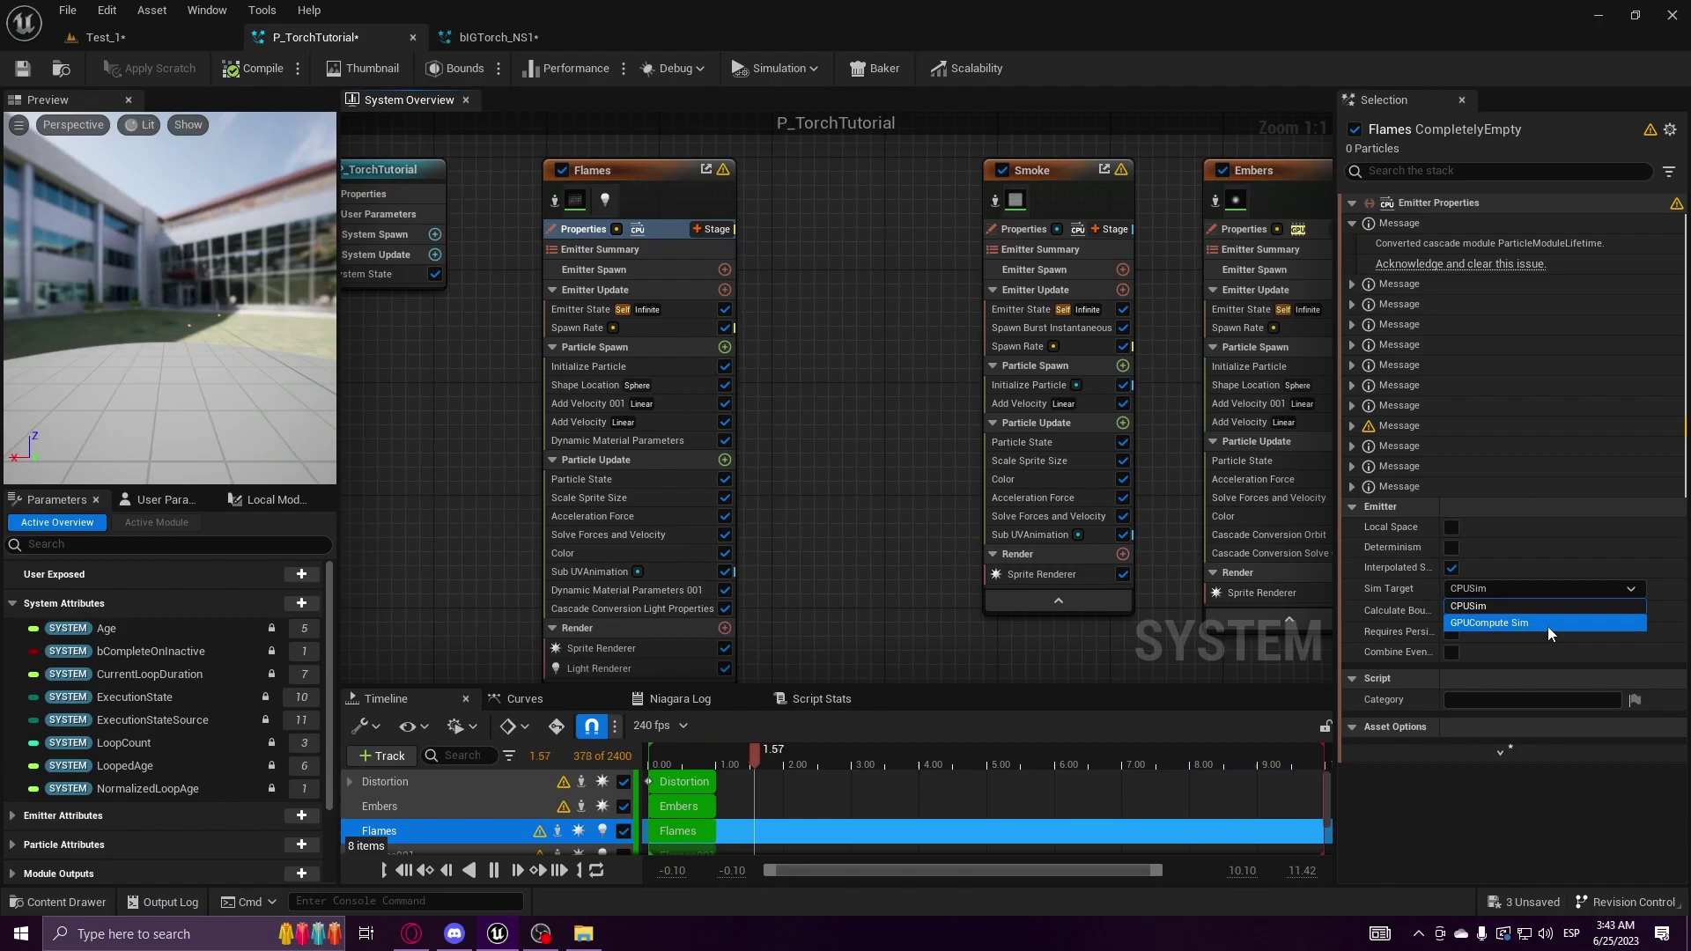
left_click(1547, 623)
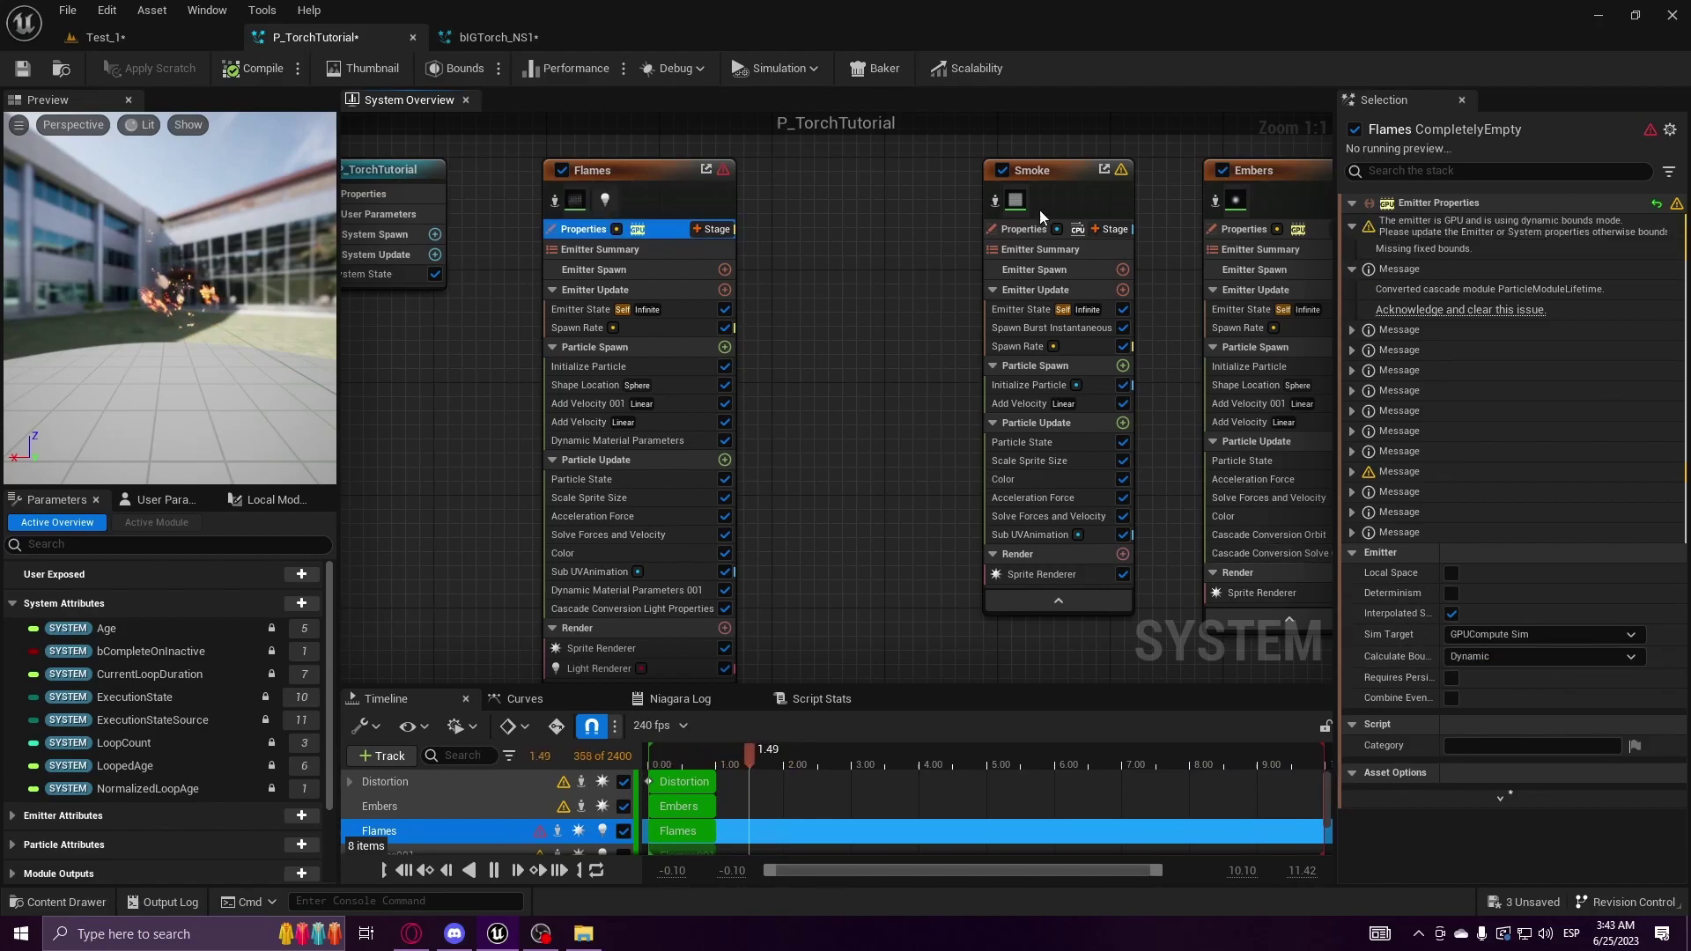
Step: Move the Smoke emitter node beside Flames and set its Sim Target to GPUCompute Sim
left_click_drag(1039, 210, 844, 209)
left_click(878, 234)
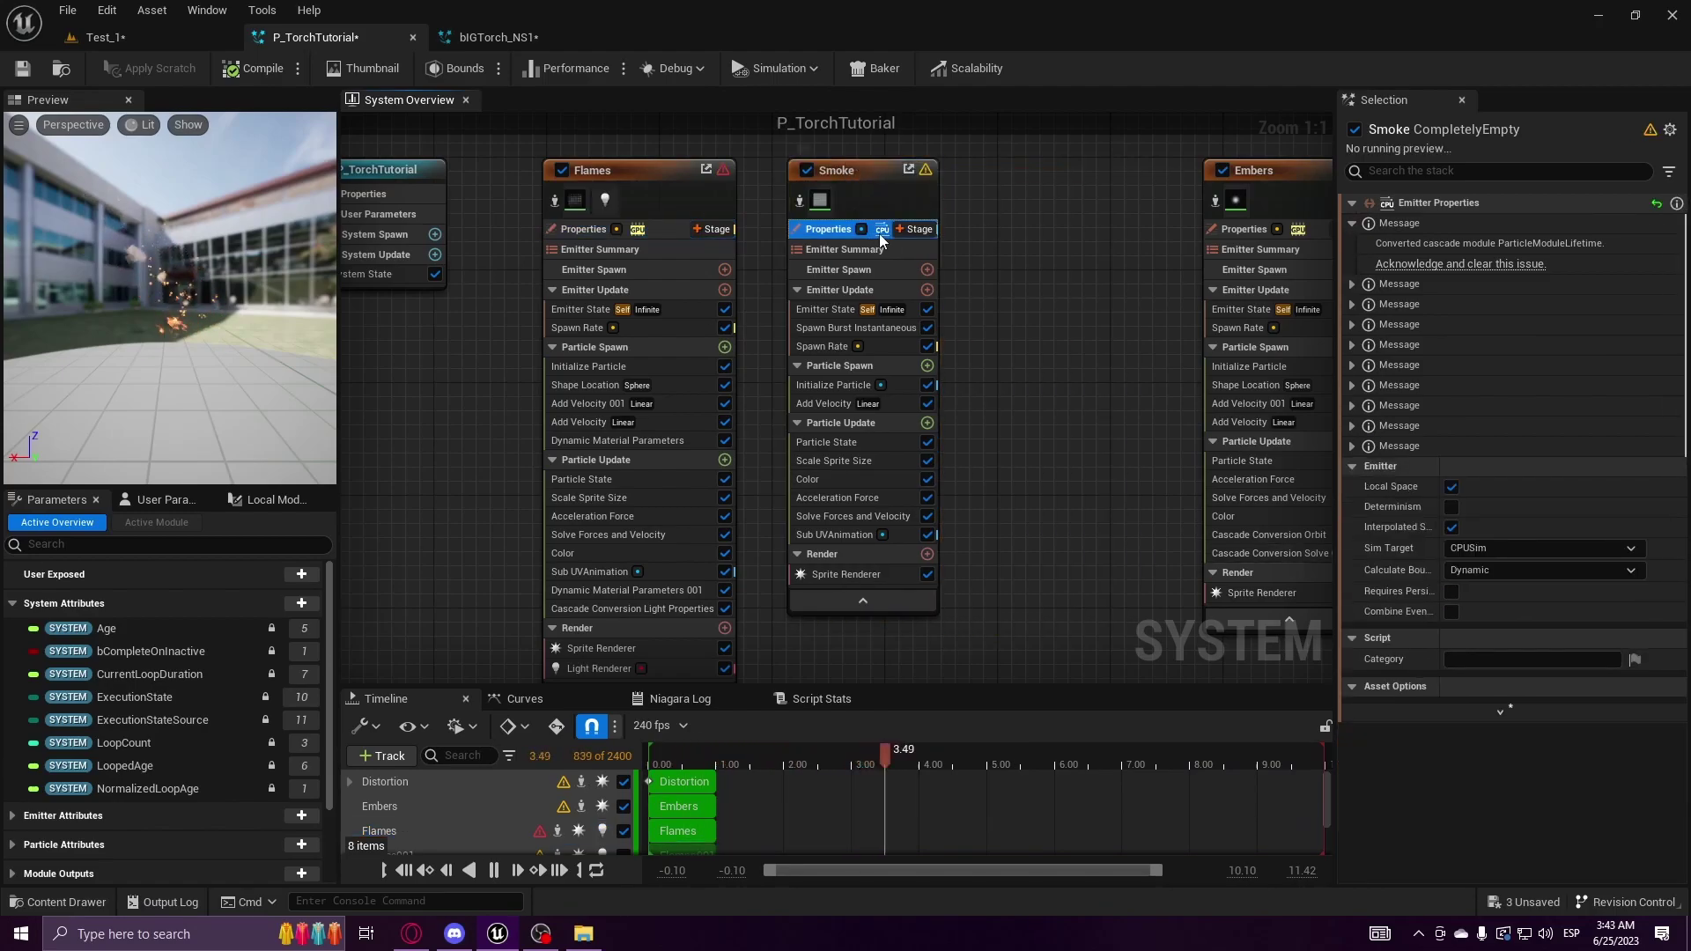
left_click(1536, 552)
left_click(1528, 584)
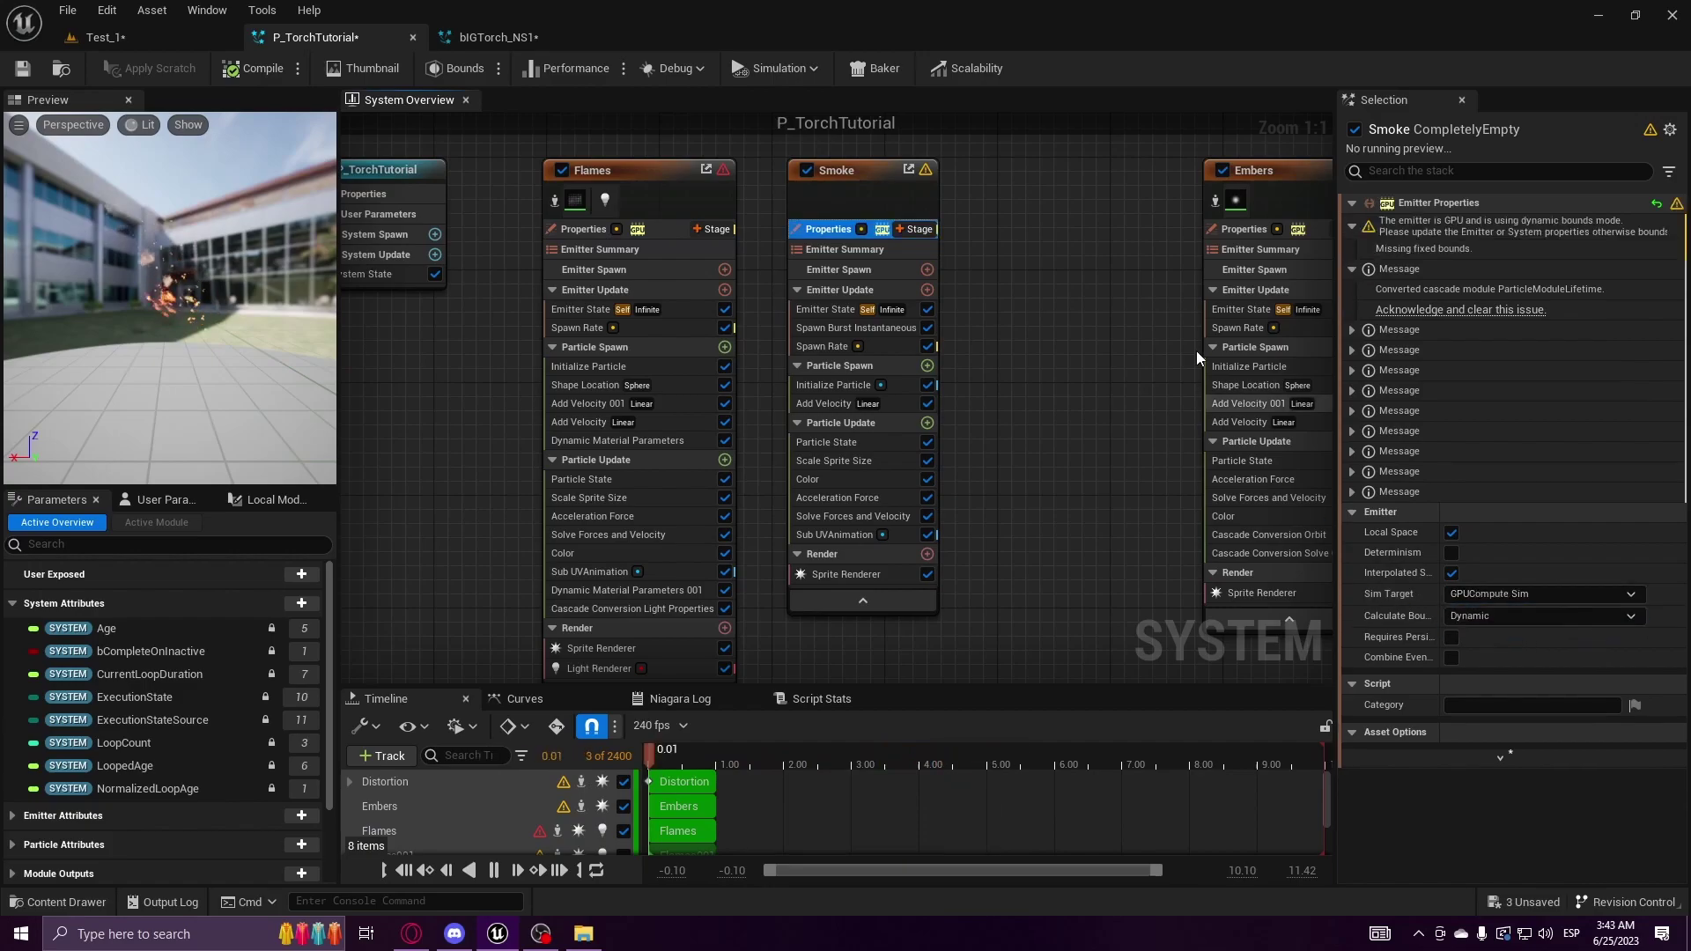
Step: Move the Embers emitter node beside Smoke and open its emitter properties
left_click_drag(1269, 177, 1029, 183)
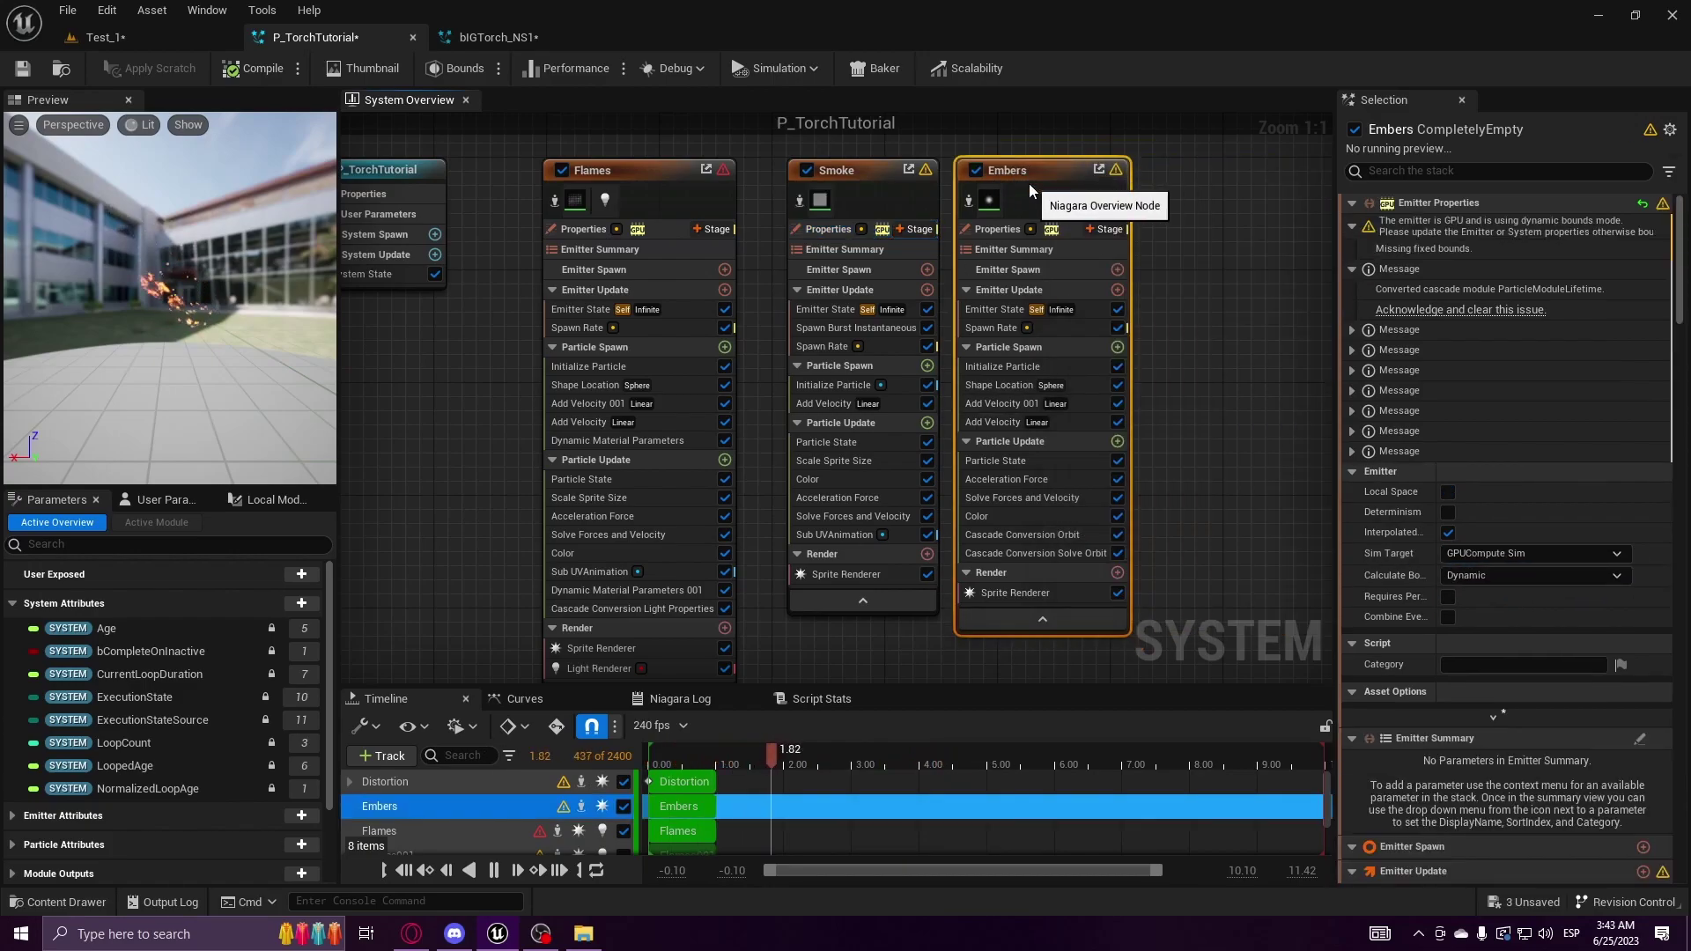
left_click(1064, 234)
Step: Move the Distortion emitter node beside Embers and set its Sim Target to GPUCompute Sim
scroll(982, 316, "down", 5)
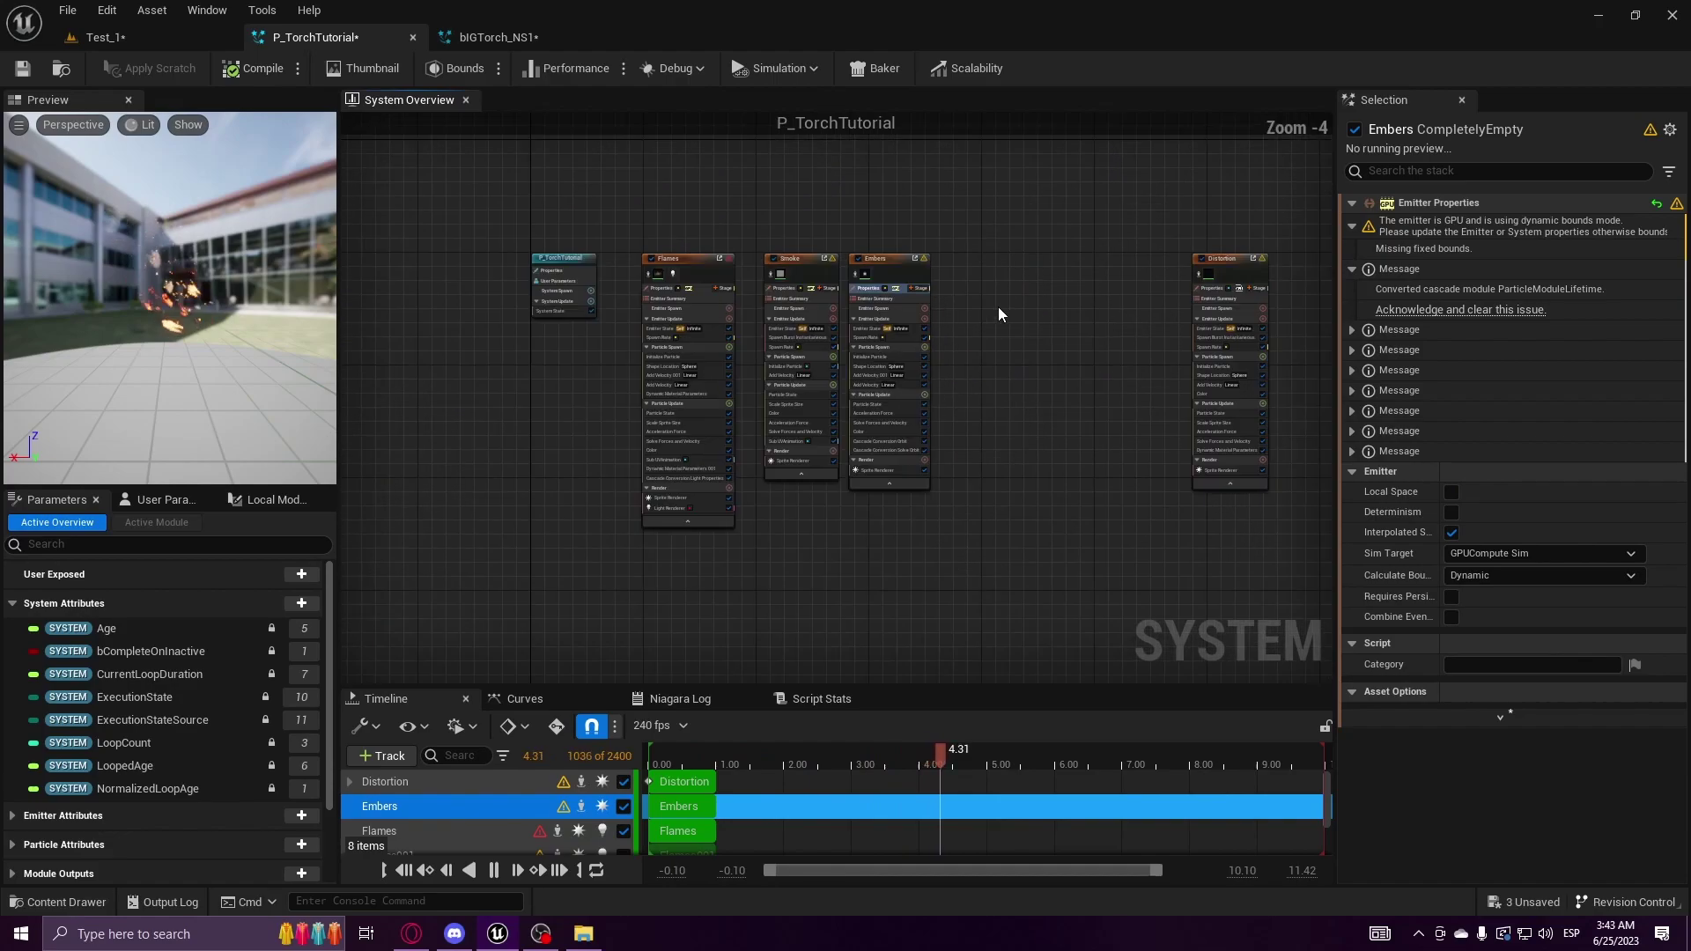
left_click_drag(1233, 266, 990, 266)
scroll(986, 277, "up", 4)
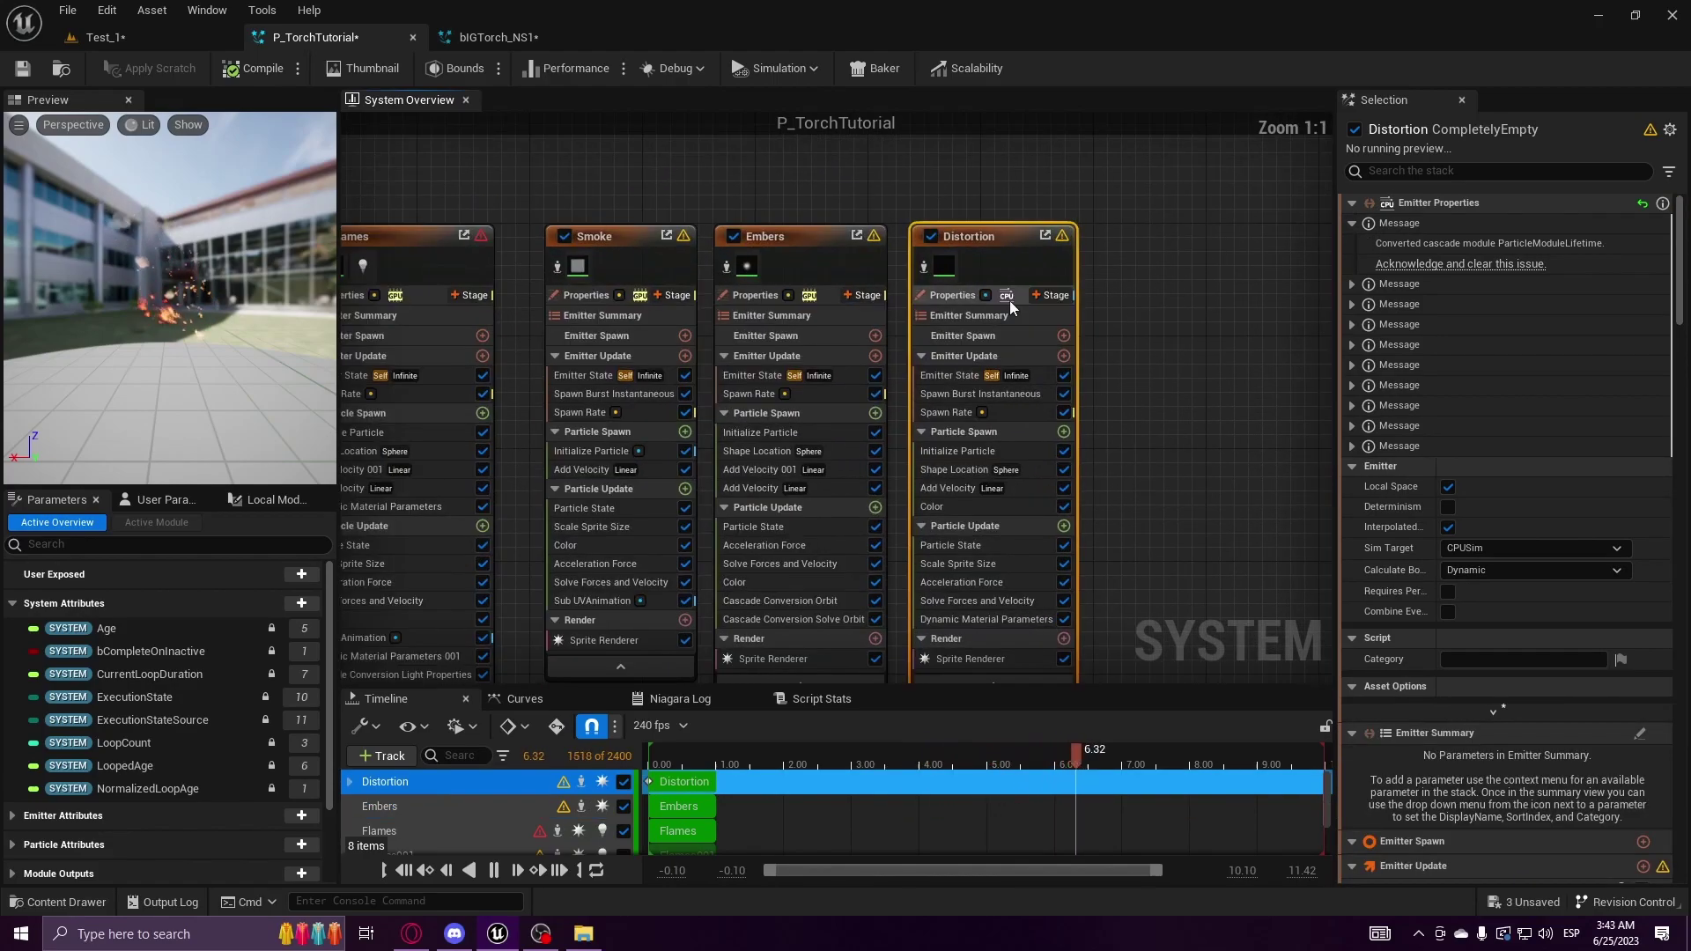
left_click(1011, 310)
left_click(1012, 297)
left_click(1462, 547)
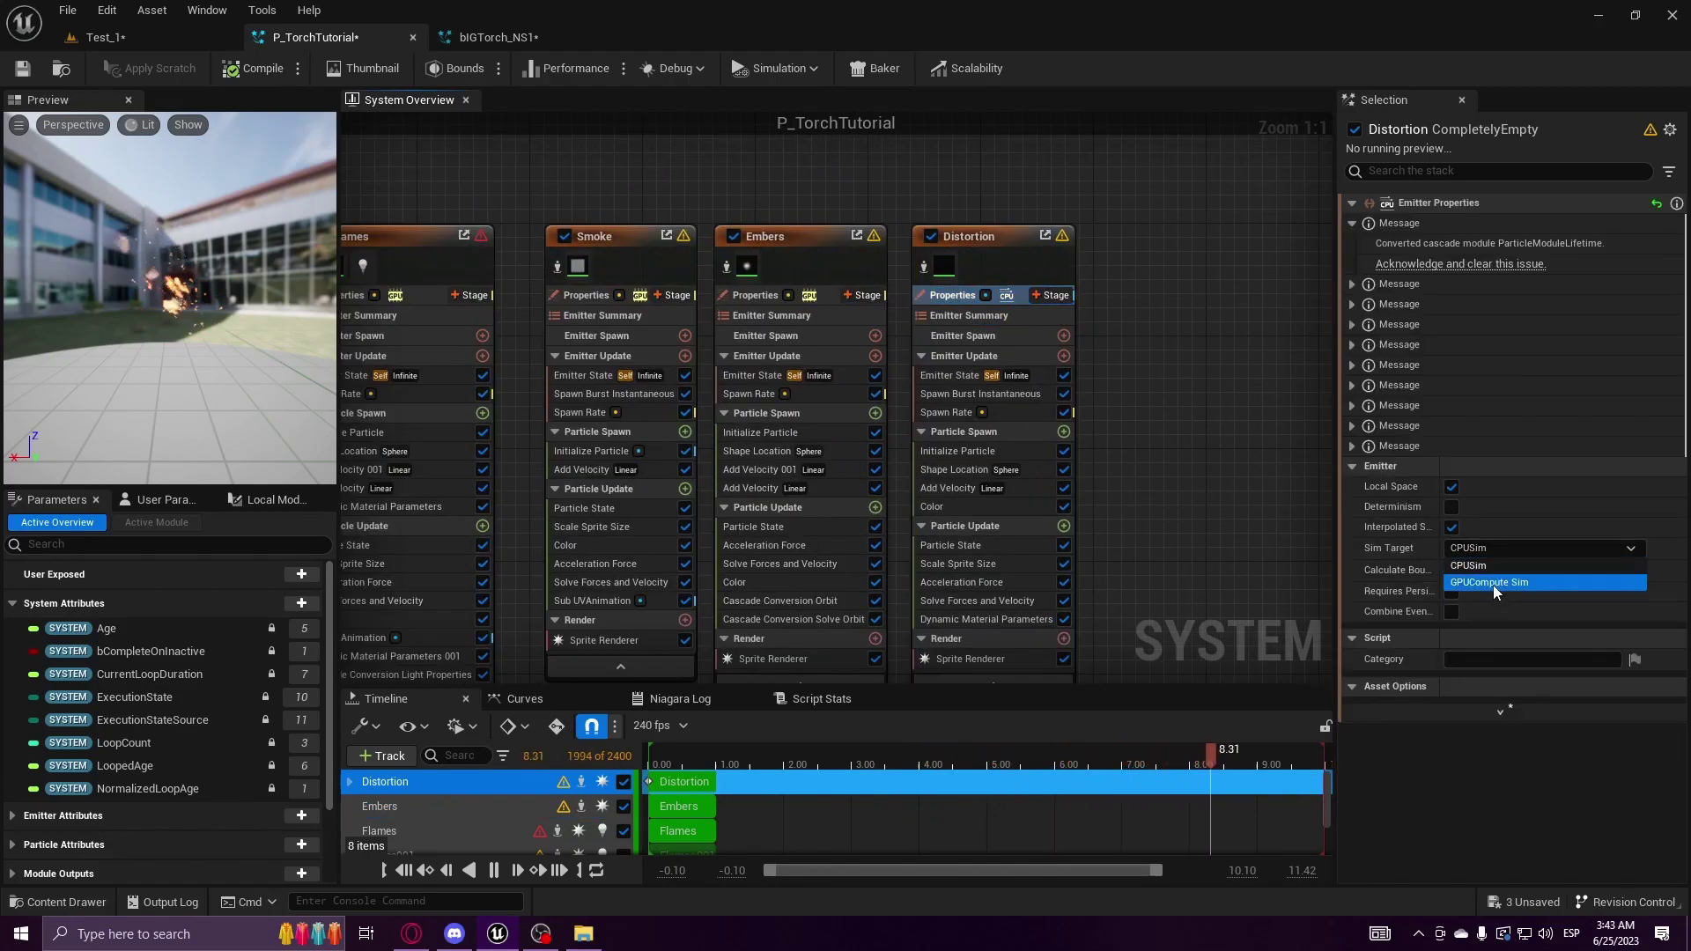
left_click(1492, 585)
Step: In the Flames emitter, disable Light Renderer, Cascade Conversion Light Properties, Dynamic Material Parameters 001, Dynamic Material Parameters and Add Velocity
left_click(442, 231)
right_click_drag(442, 223, 752, 139)
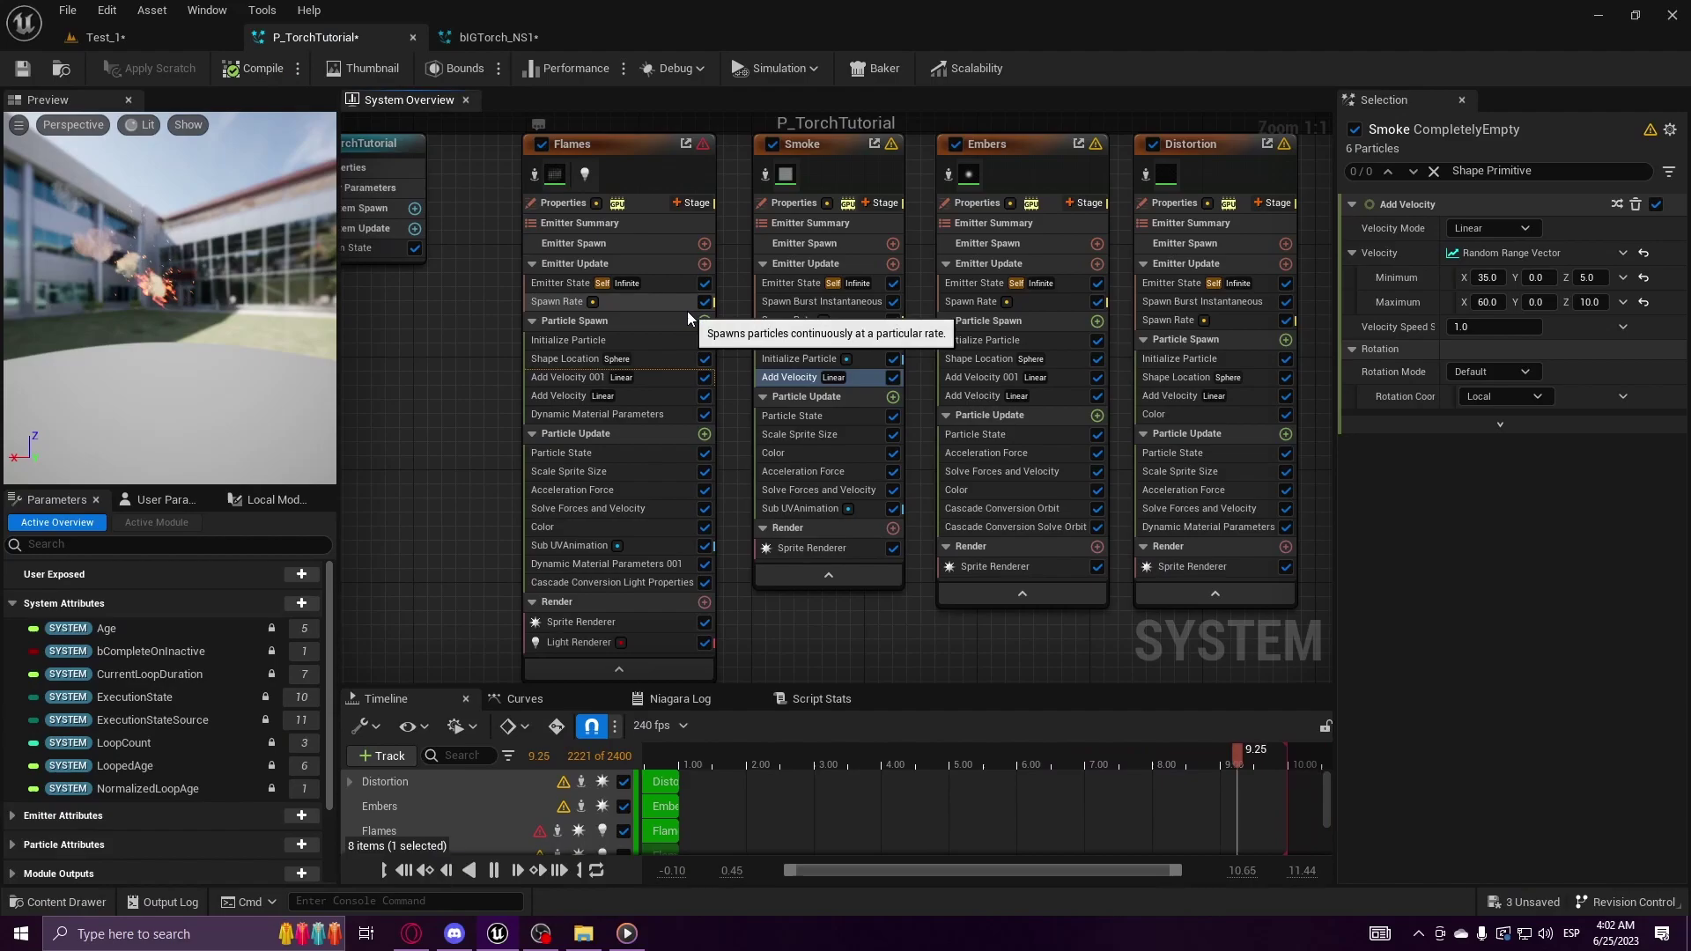
left_click(705, 642)
left_click(704, 582)
left_click(704, 564)
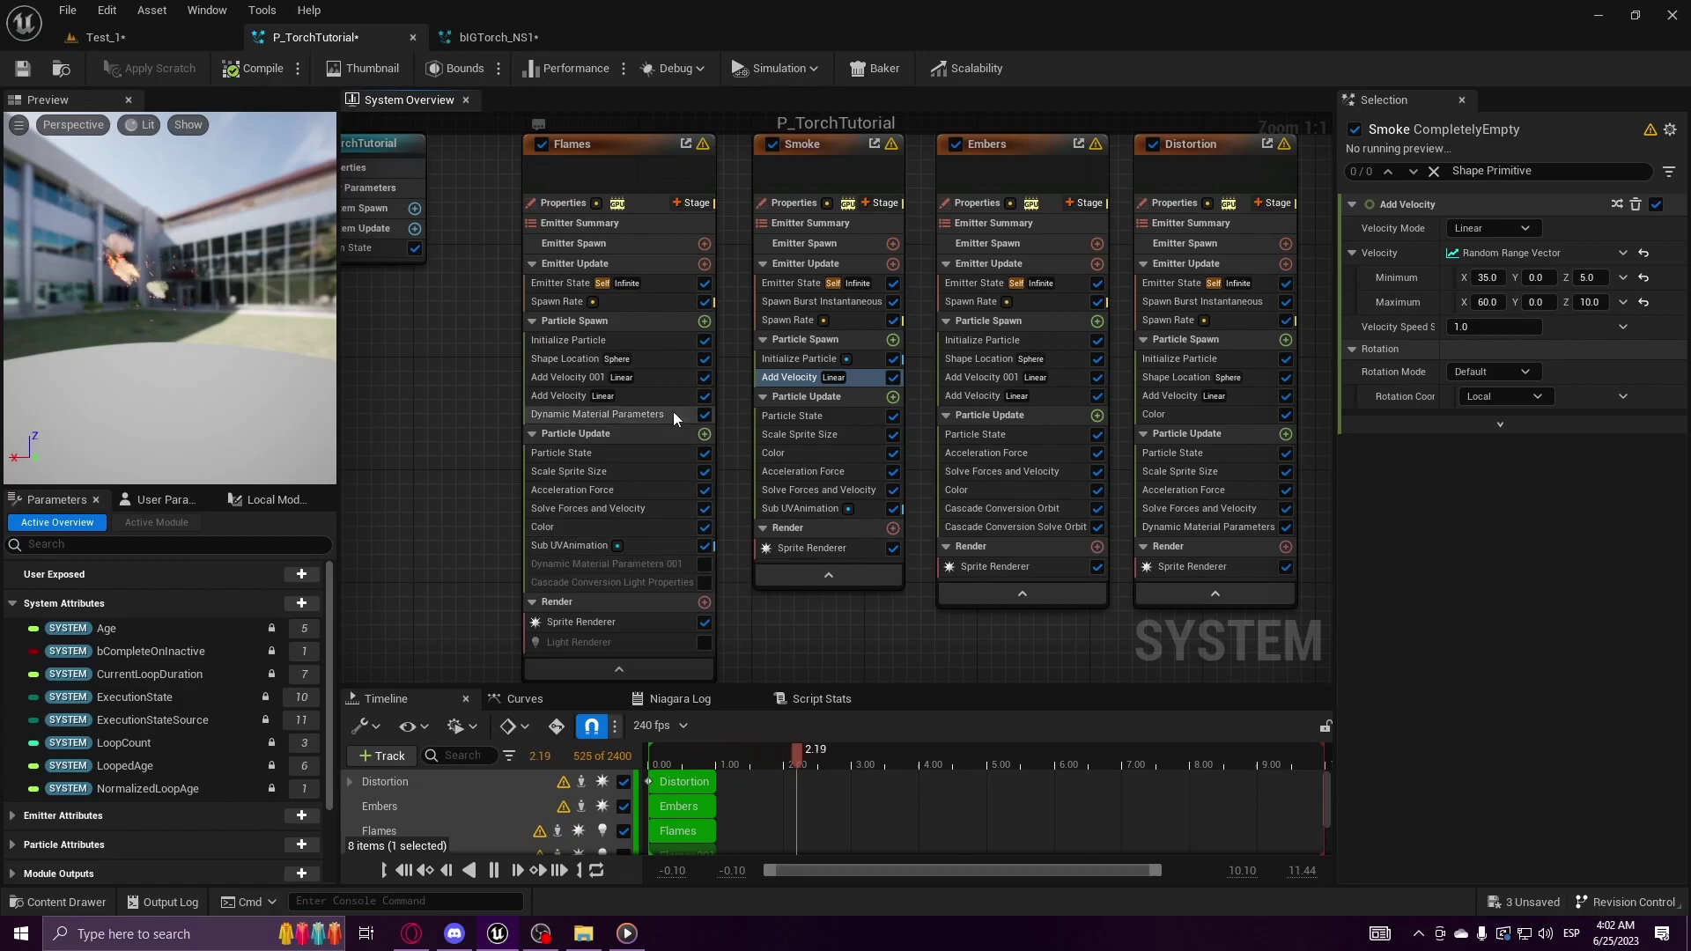
left_click(704, 415)
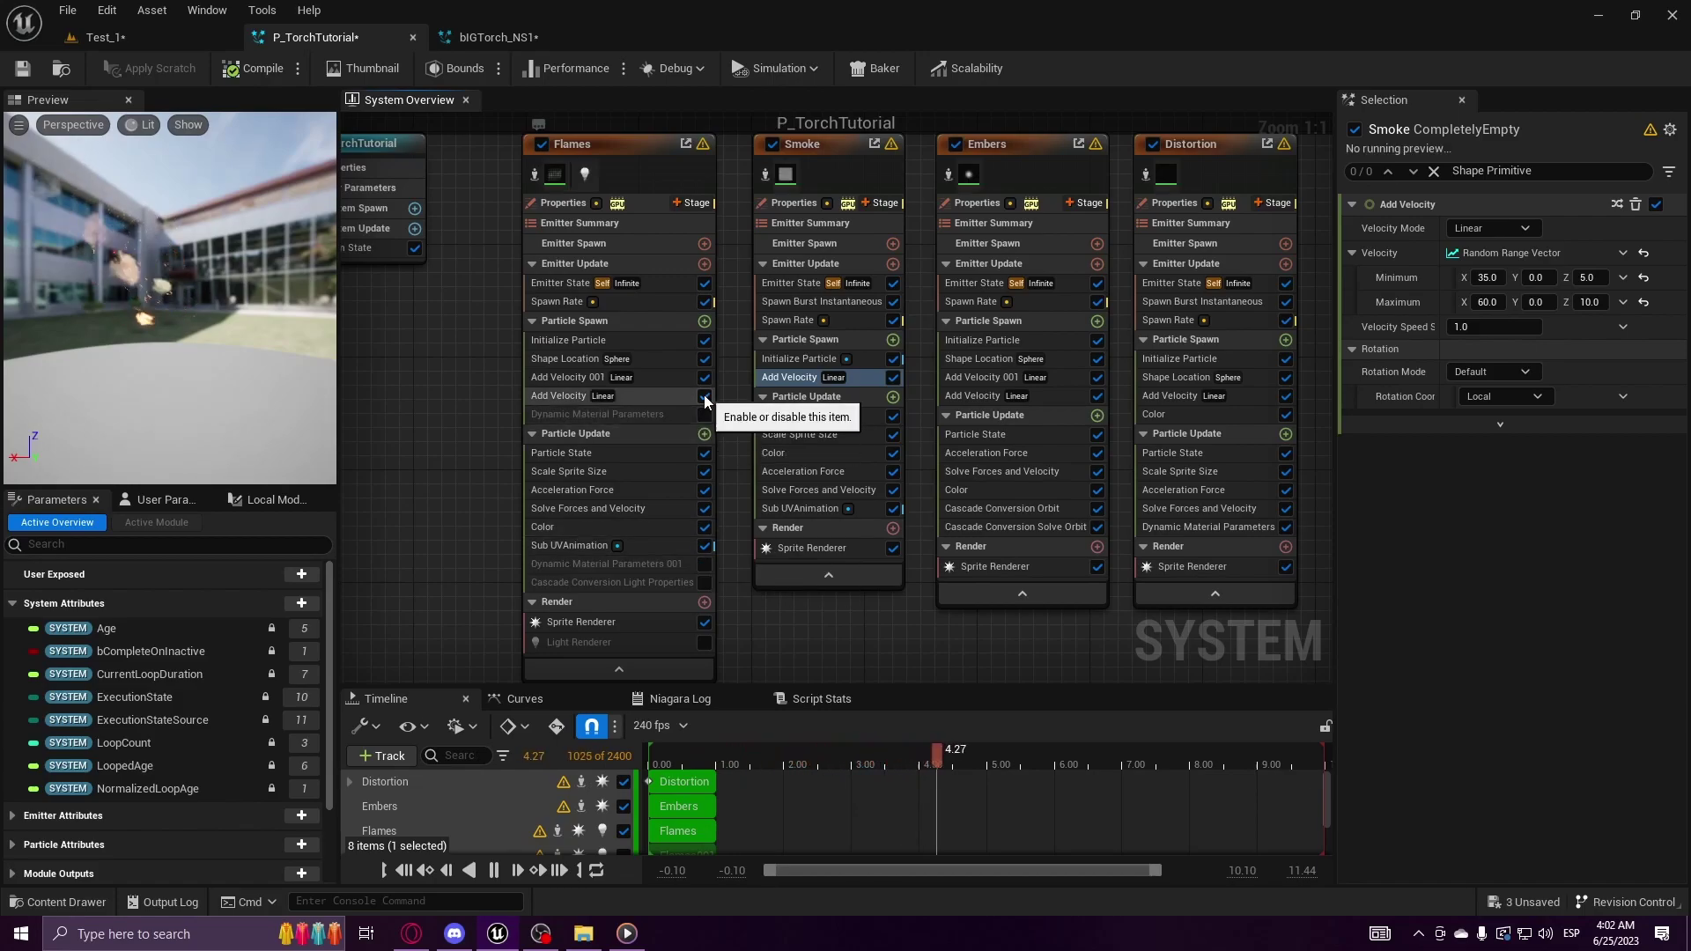
left_click(703, 397)
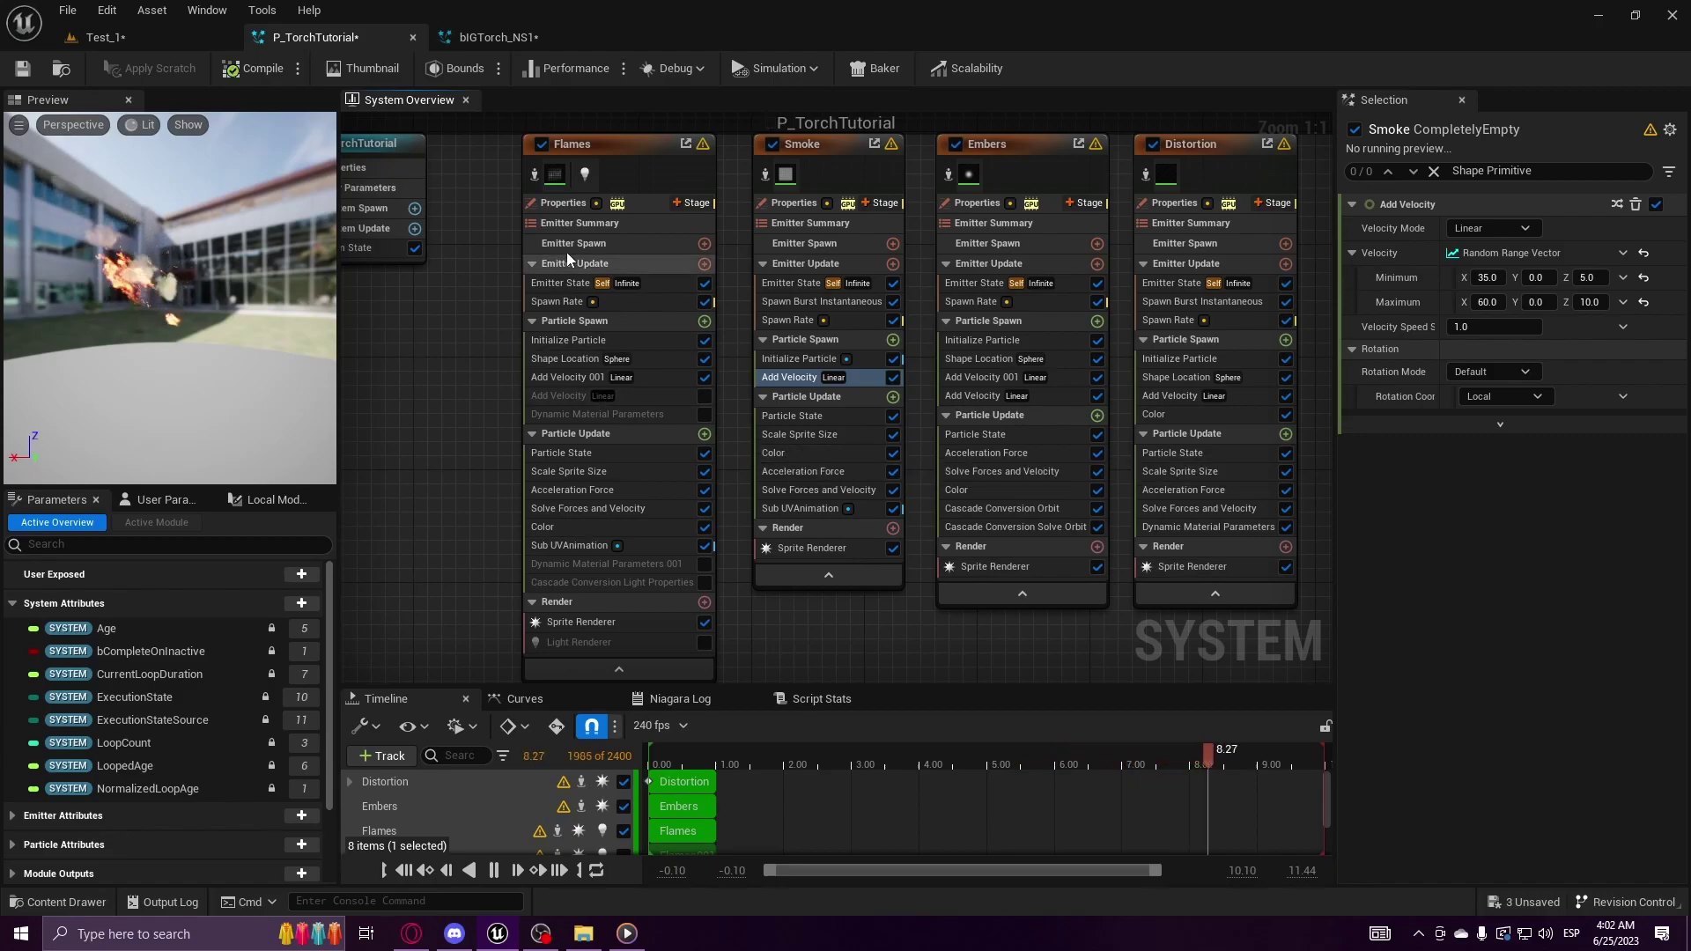
Step: Set the SpawnRate of the Flames emitter's Spawn Rate module to 8
left_click(581, 301)
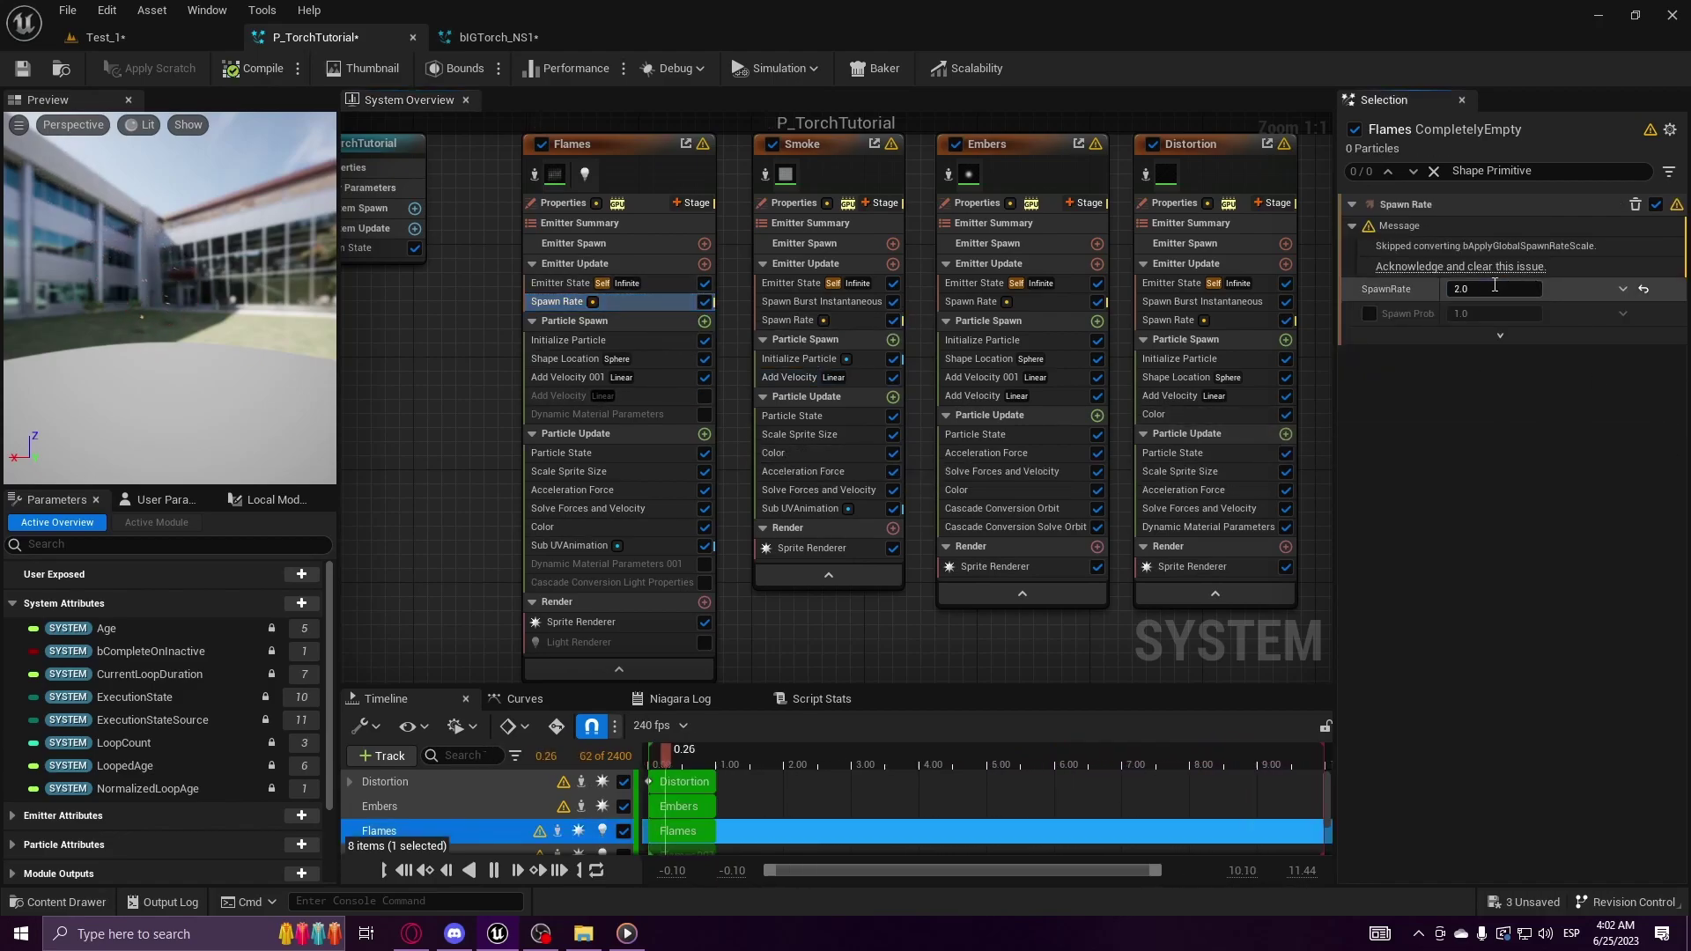
left_click(1494, 289)
type("8")
key("Return")
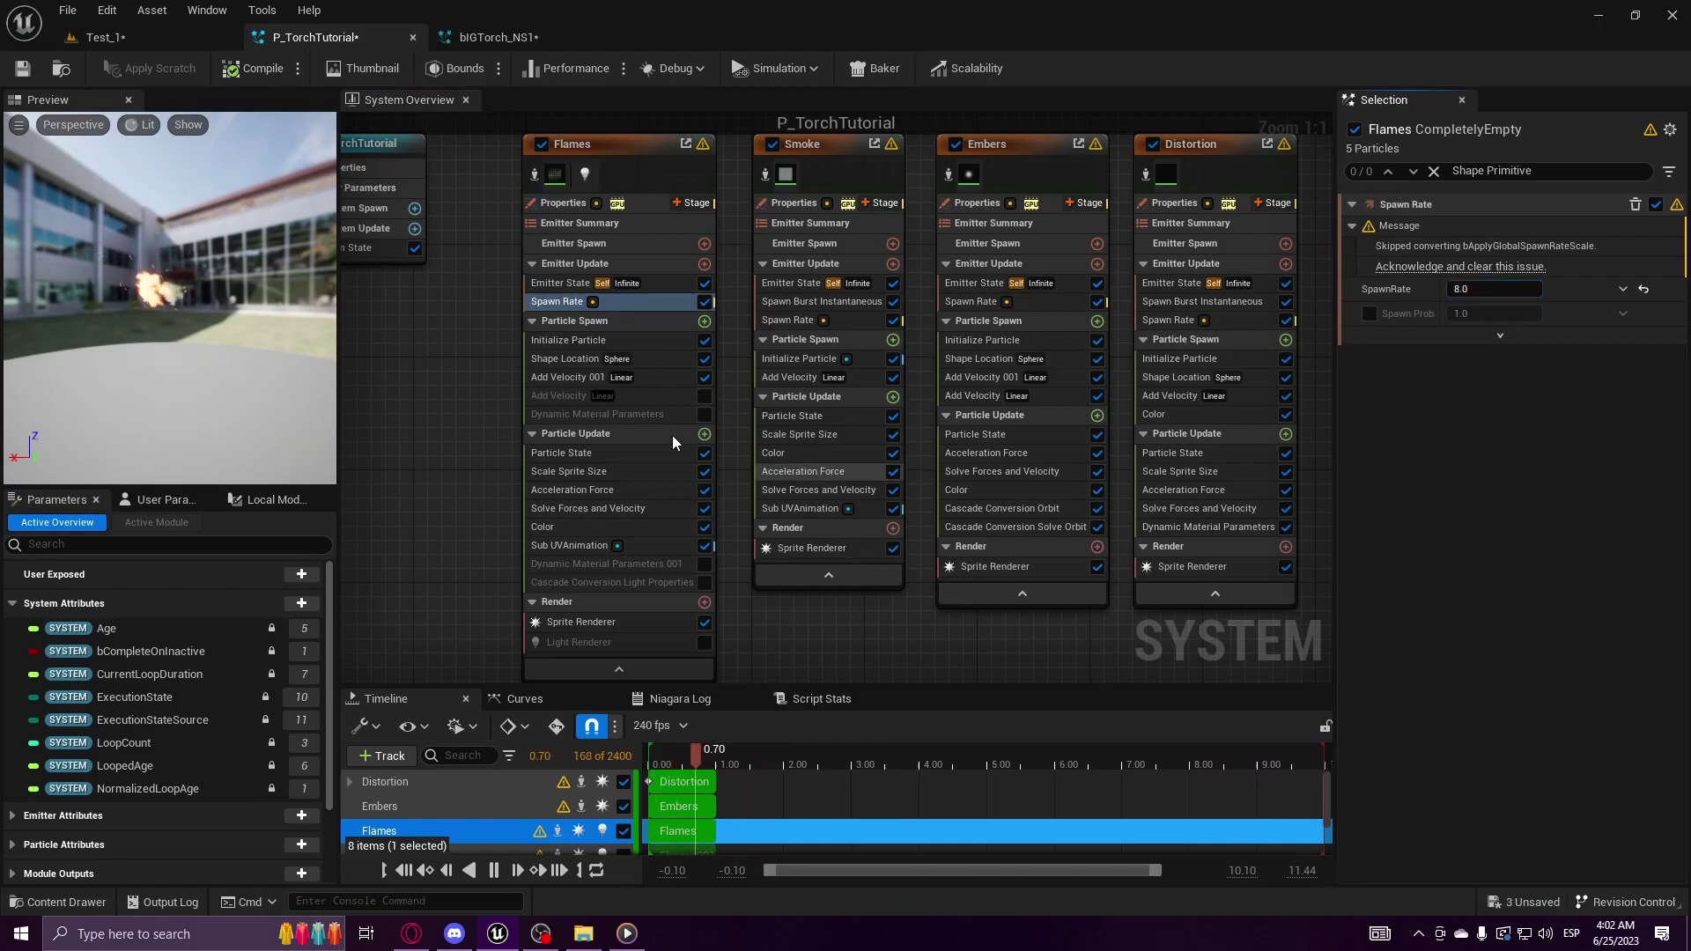
Step: In the Flames emitter's Add Velocity 001 module, set the minimum and maximum X velocity to 0
left_click(676, 379)
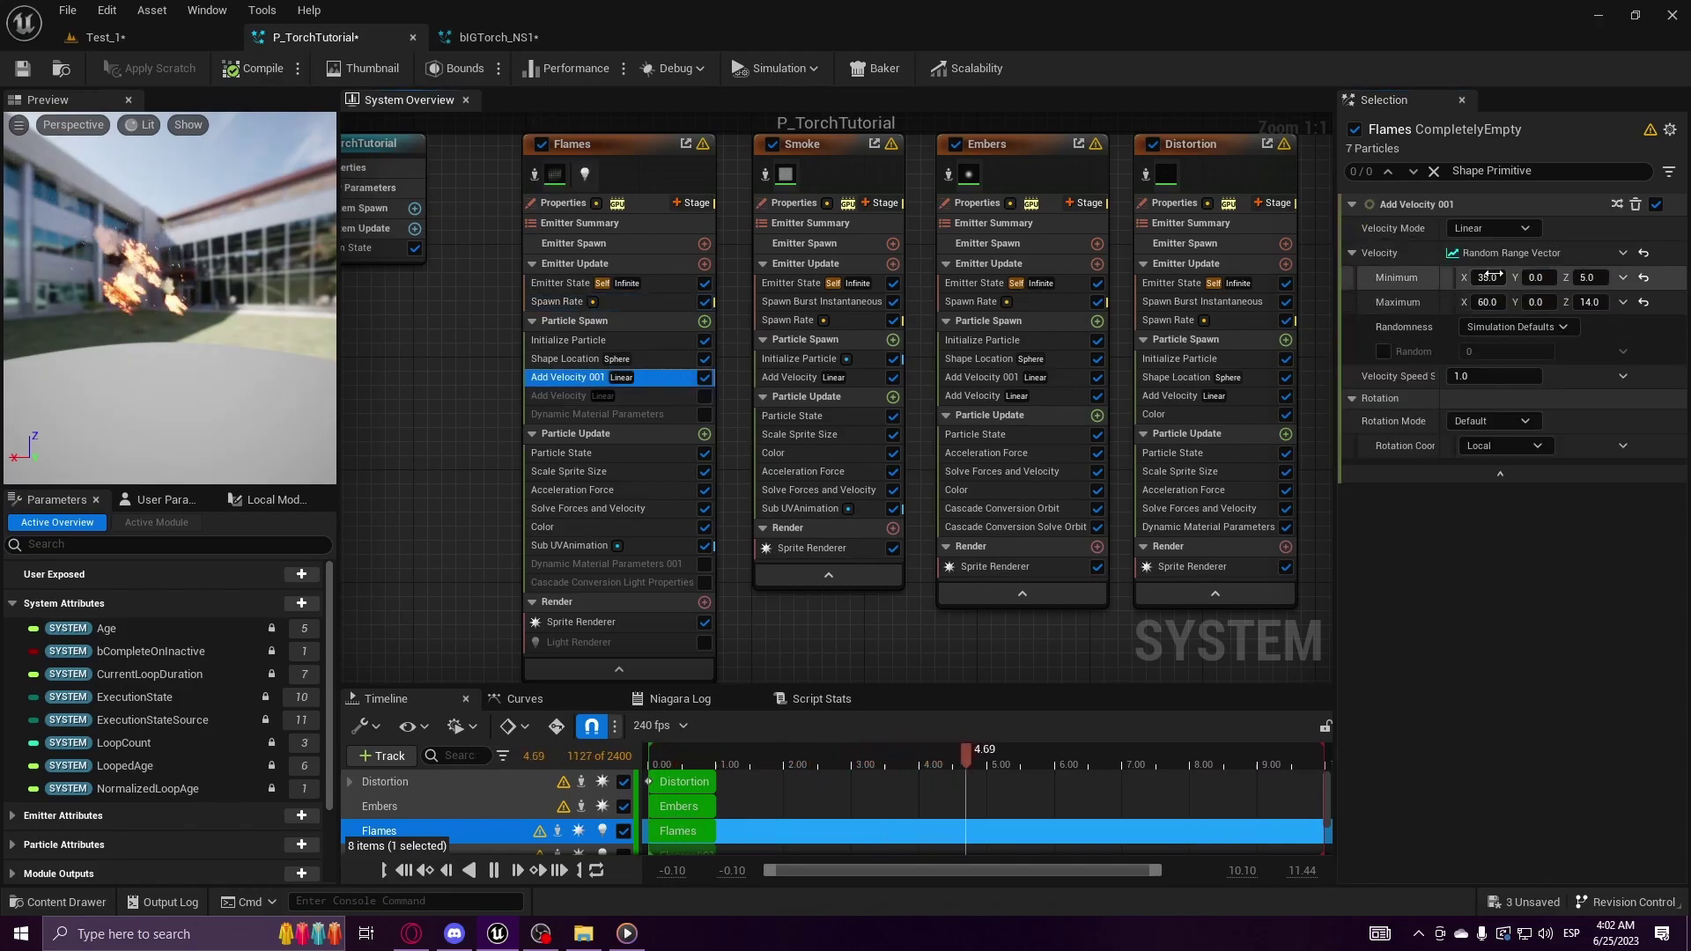
left_click(1486, 277)
type("0")
left_click(1487, 302)
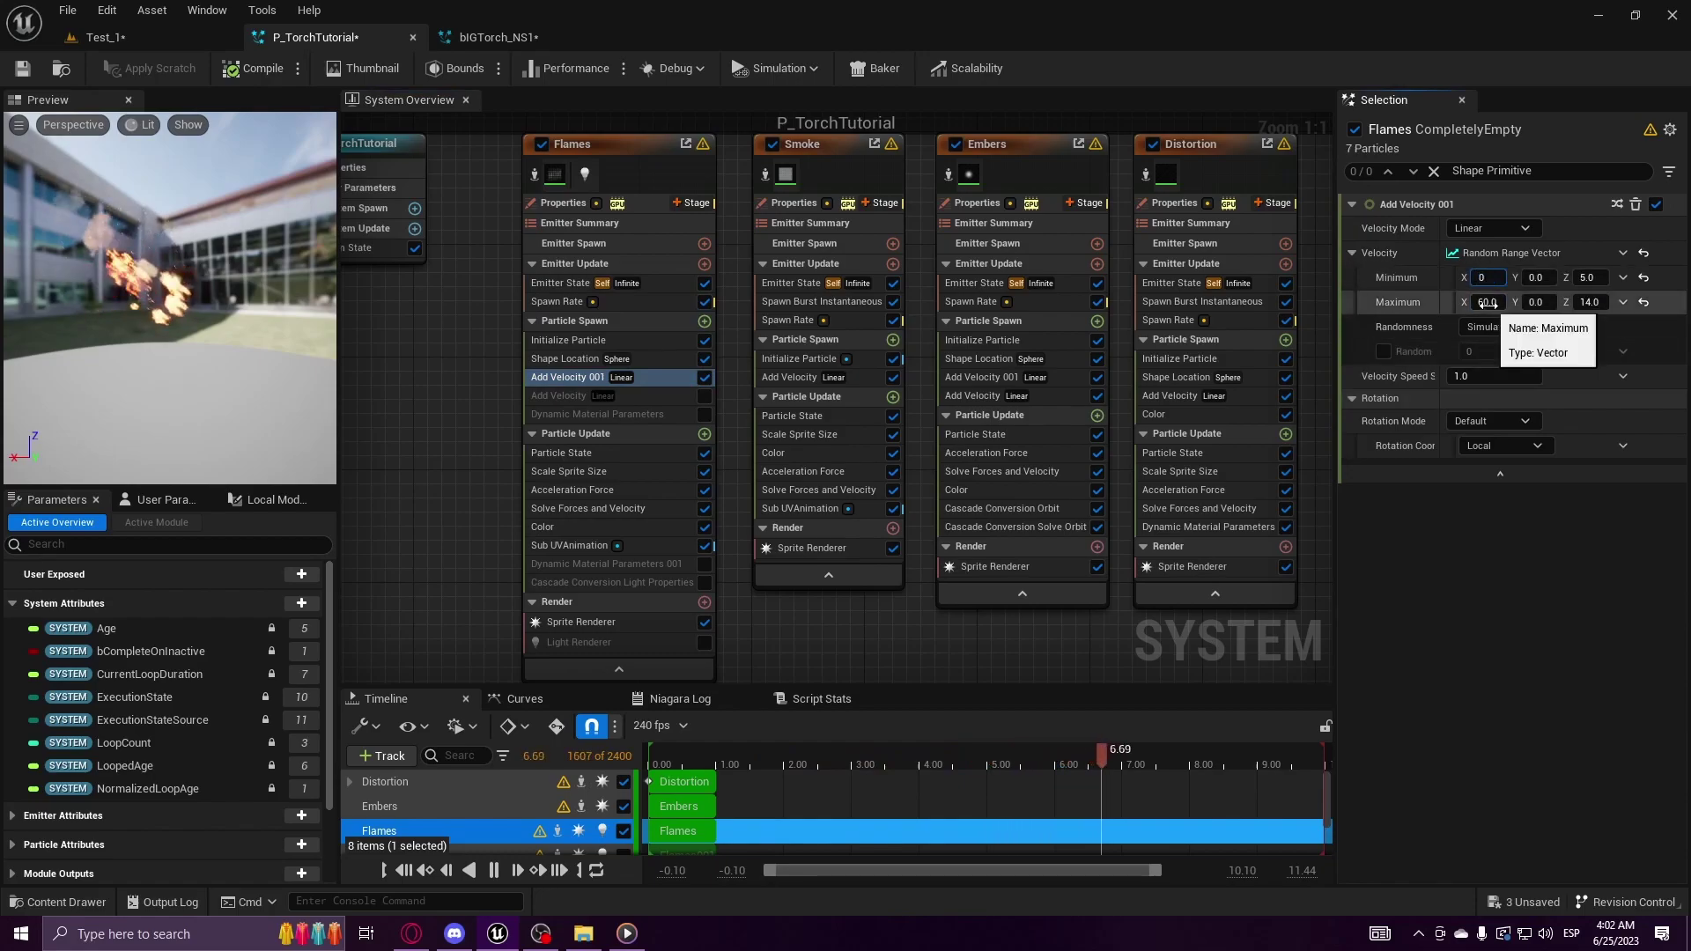
type("0")
key("Return")
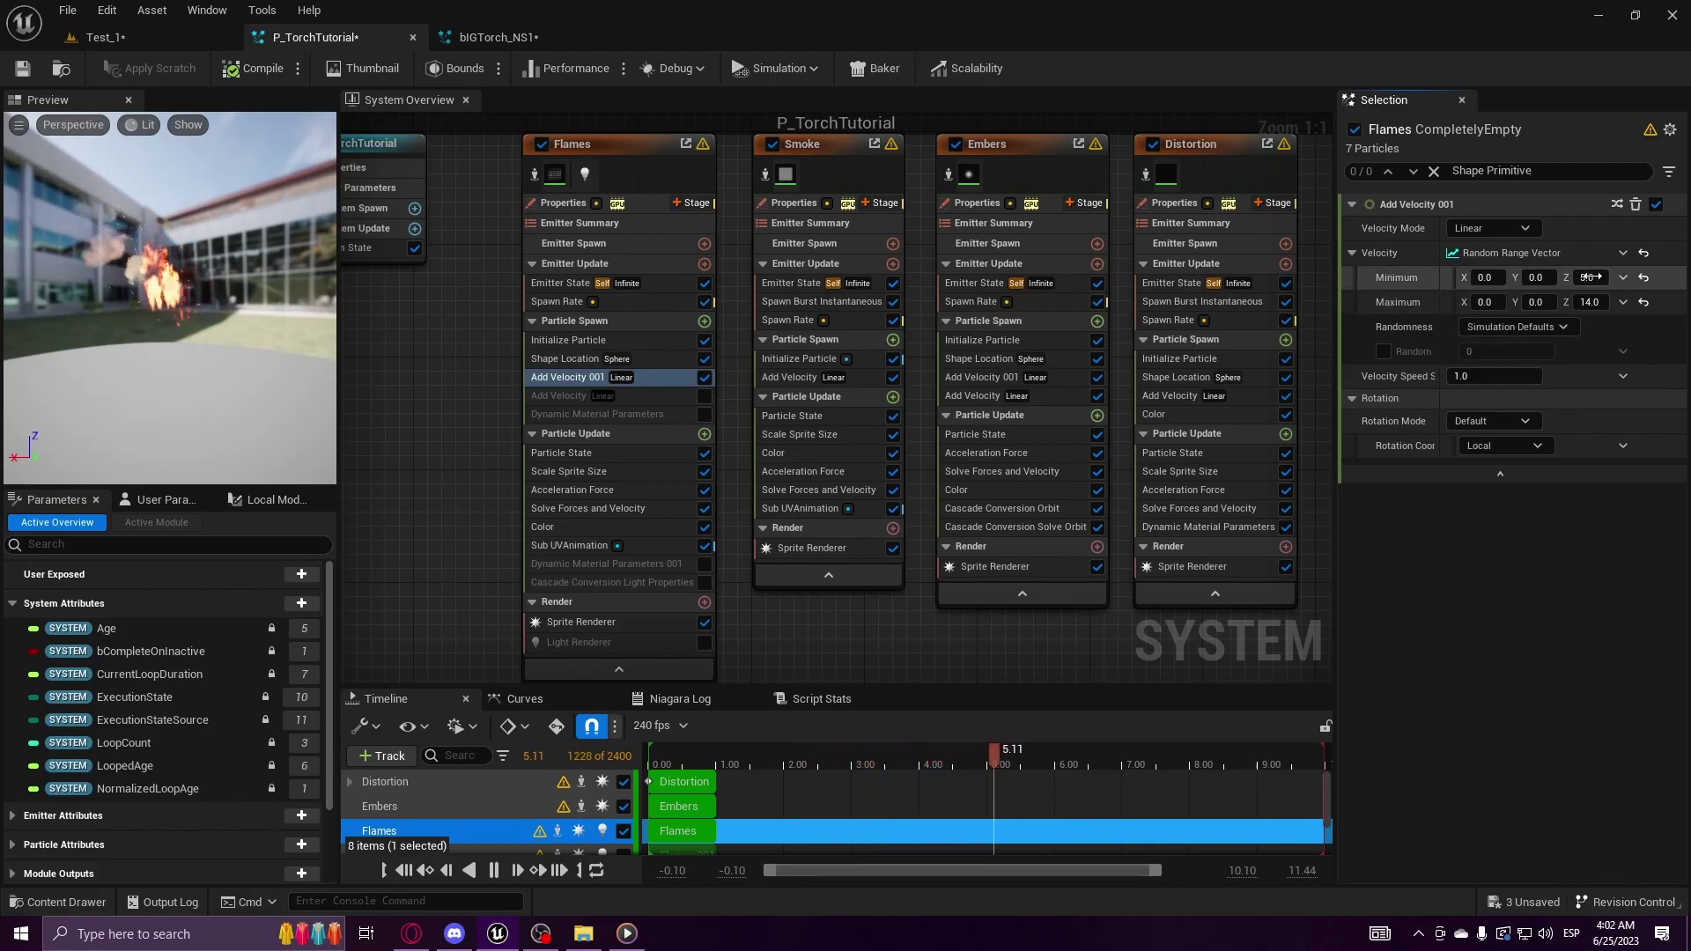
Step: Set the Sphere Radius of the Flames emitter's Shape Location to 2 and show its Acceleration Force settings
left_click(646, 355)
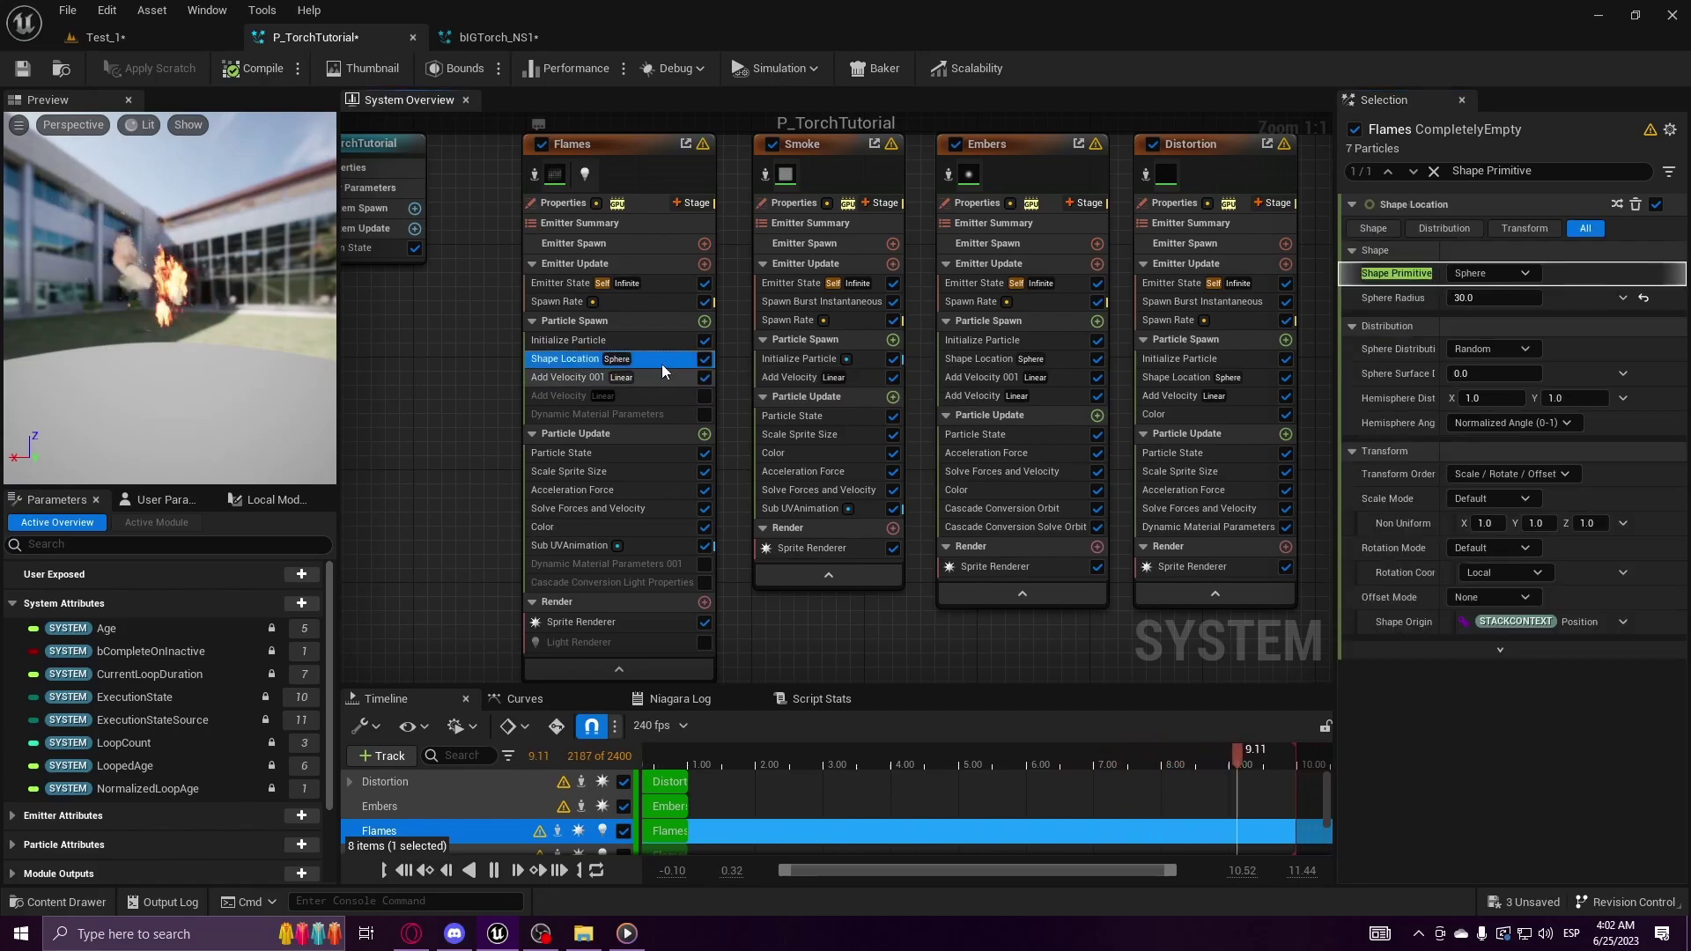
left_click(1488, 298)
type("2")
key("Return")
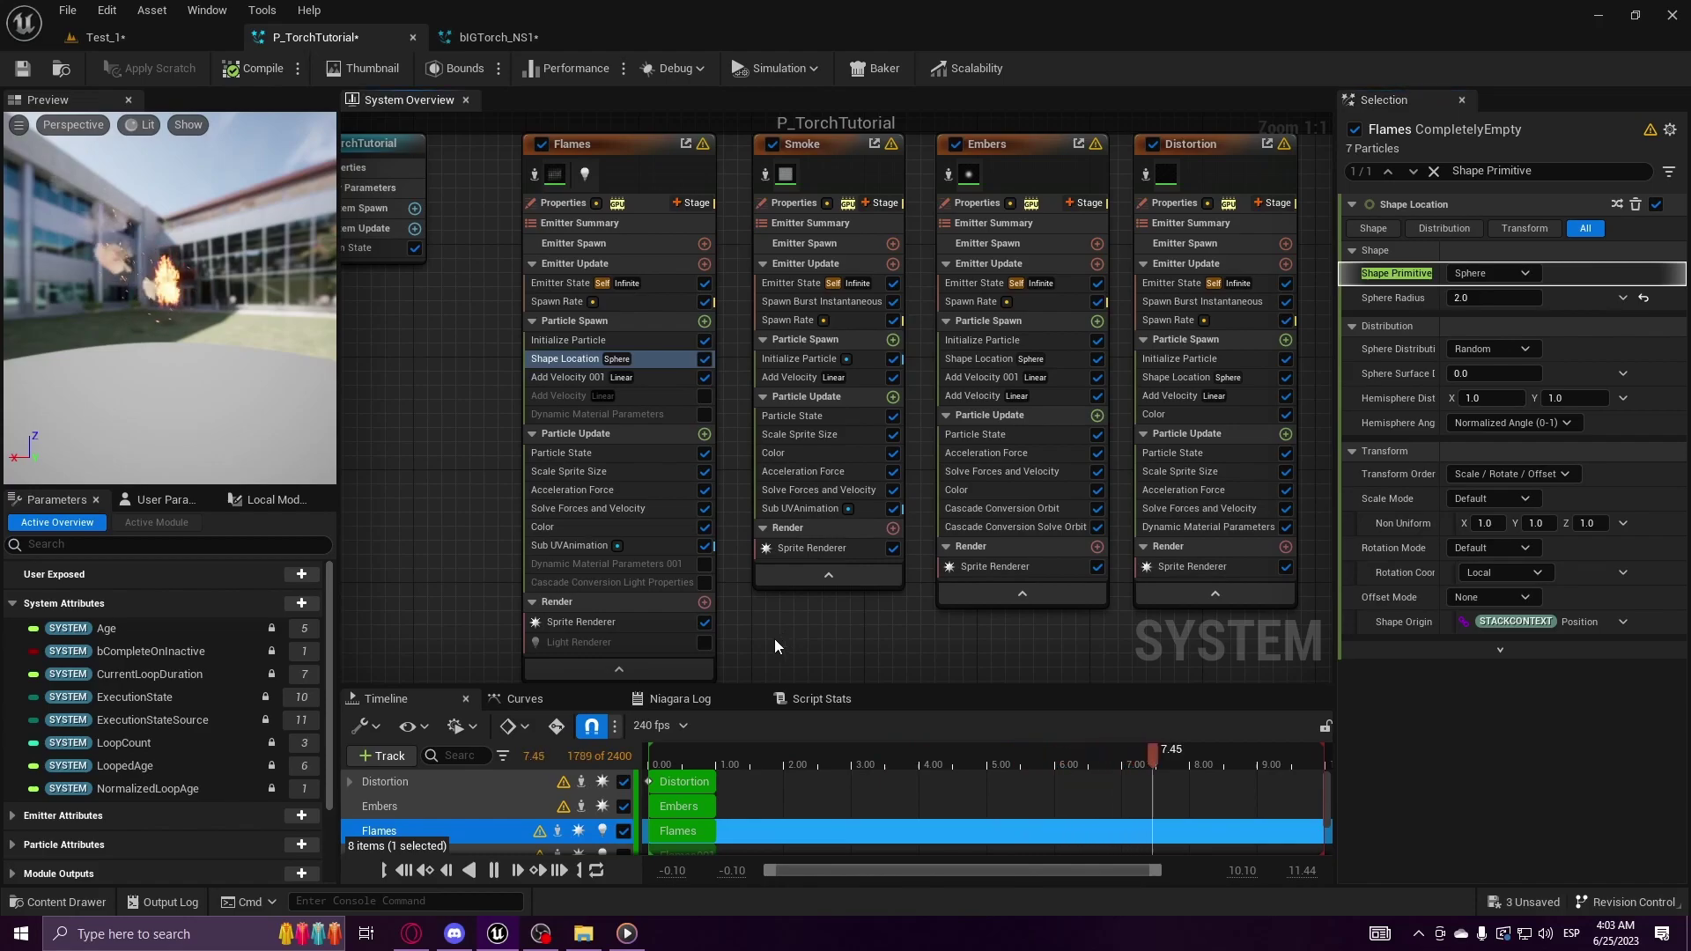
left_click(632, 487)
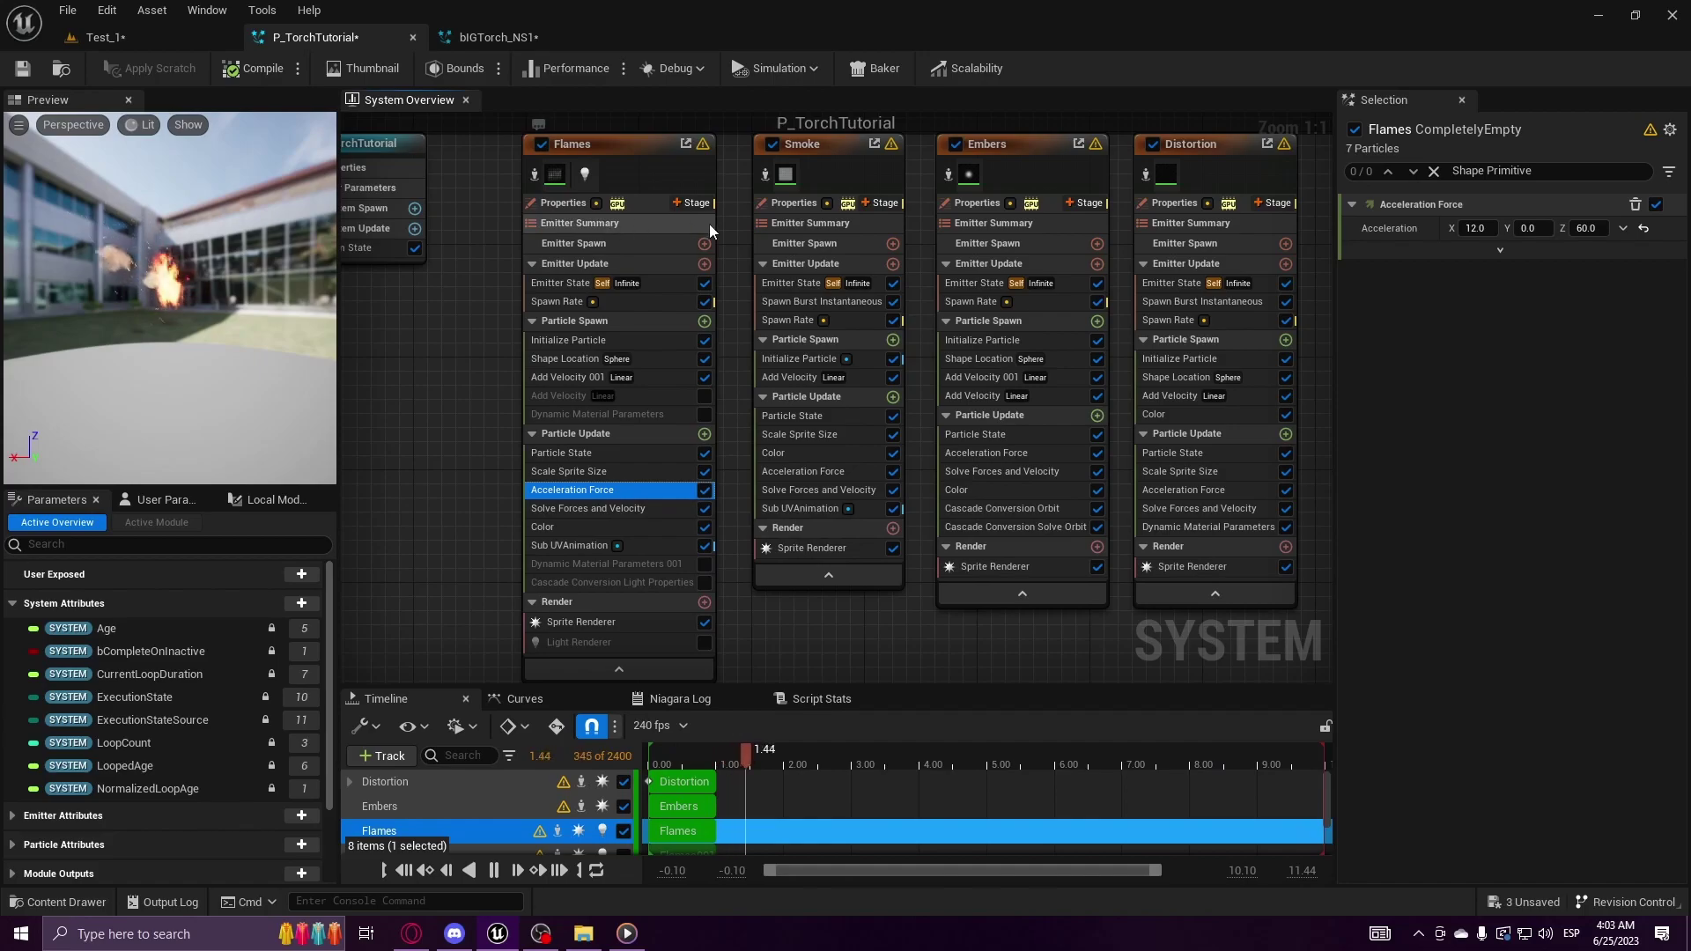
Step: Set the SpawnRate of the Smoke emitter's Spawn Rate module to 10
left_click(821, 145)
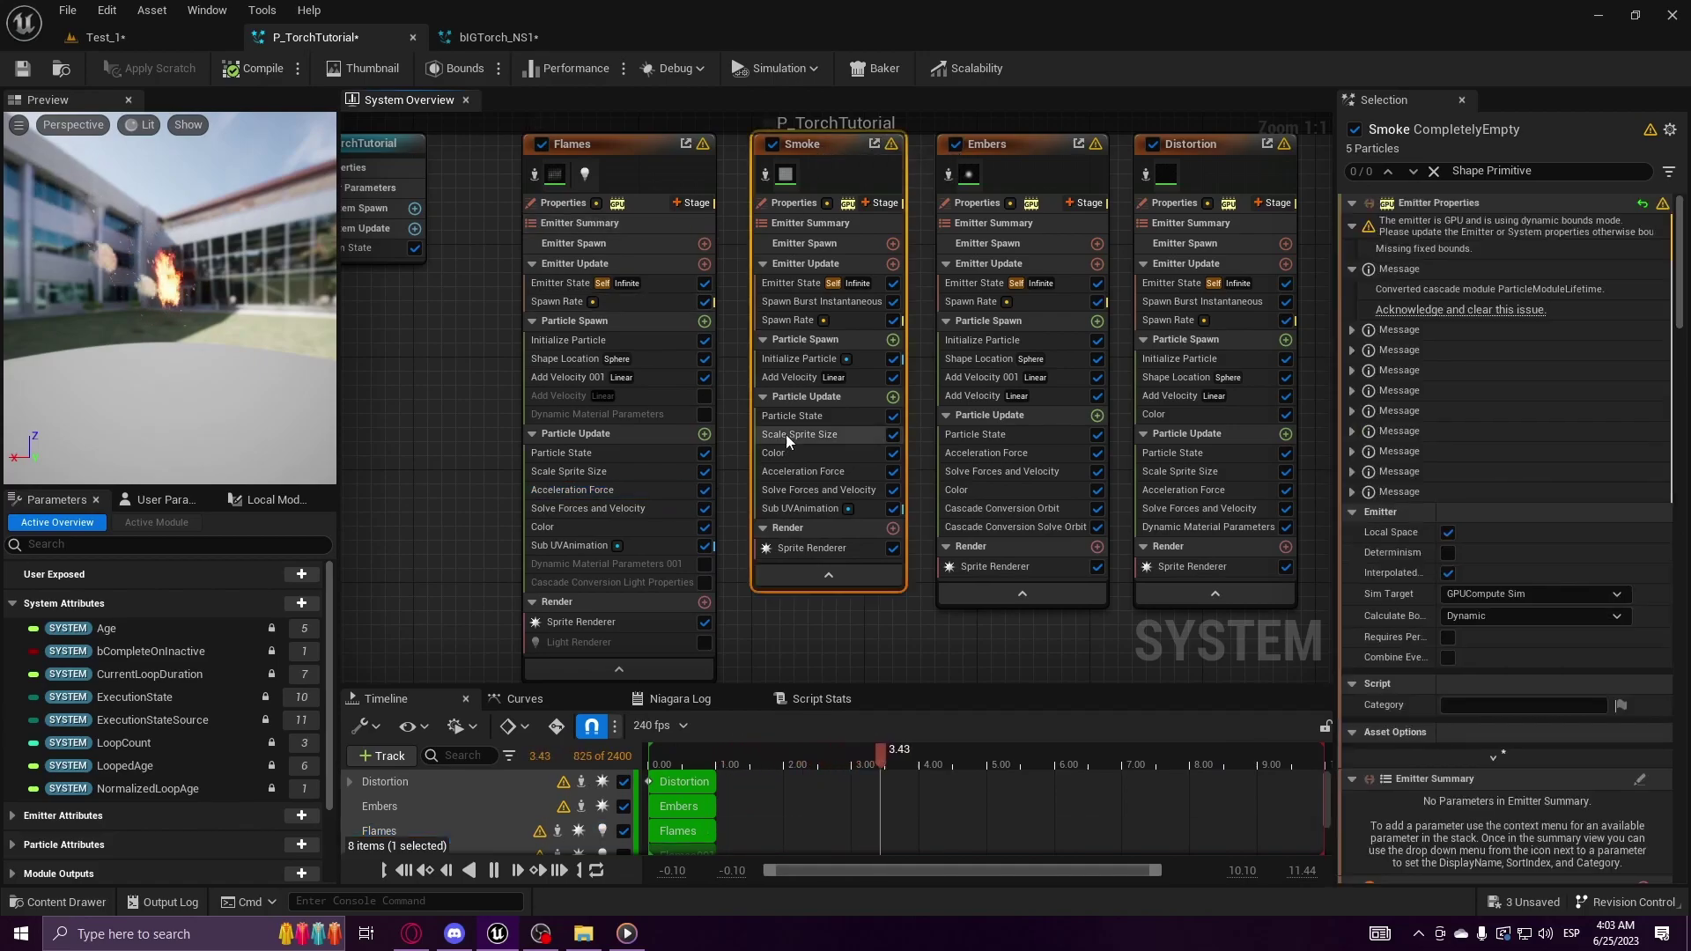
left_click(850, 317)
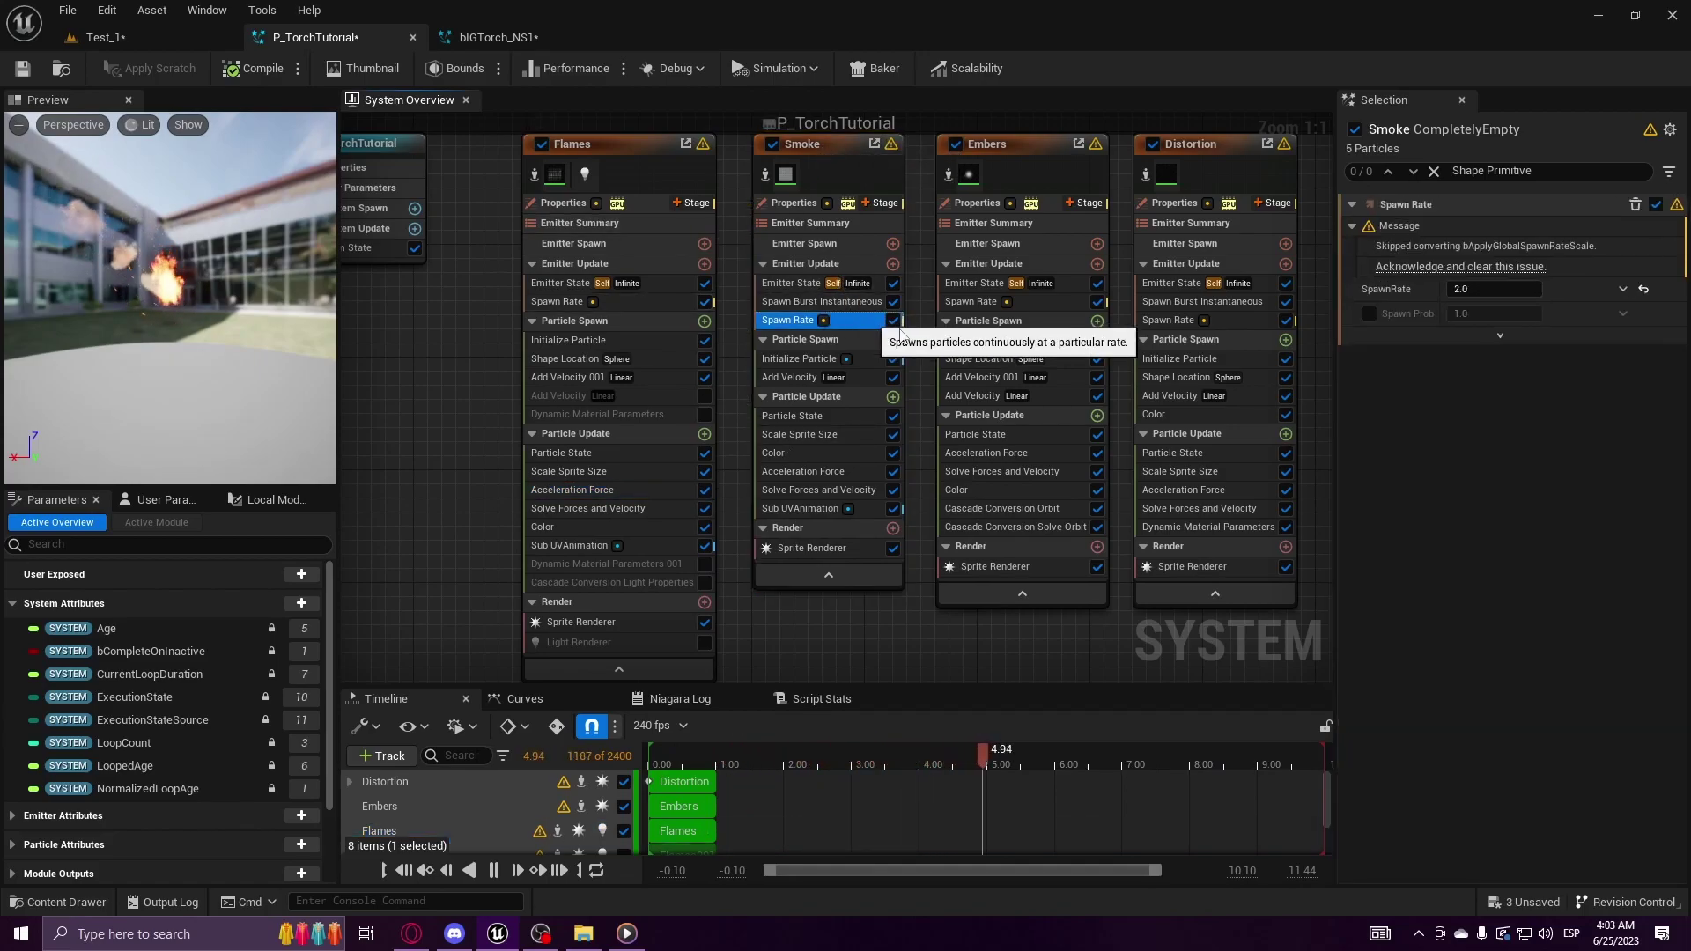
left_click(1490, 290)
type("10")
key("Return")
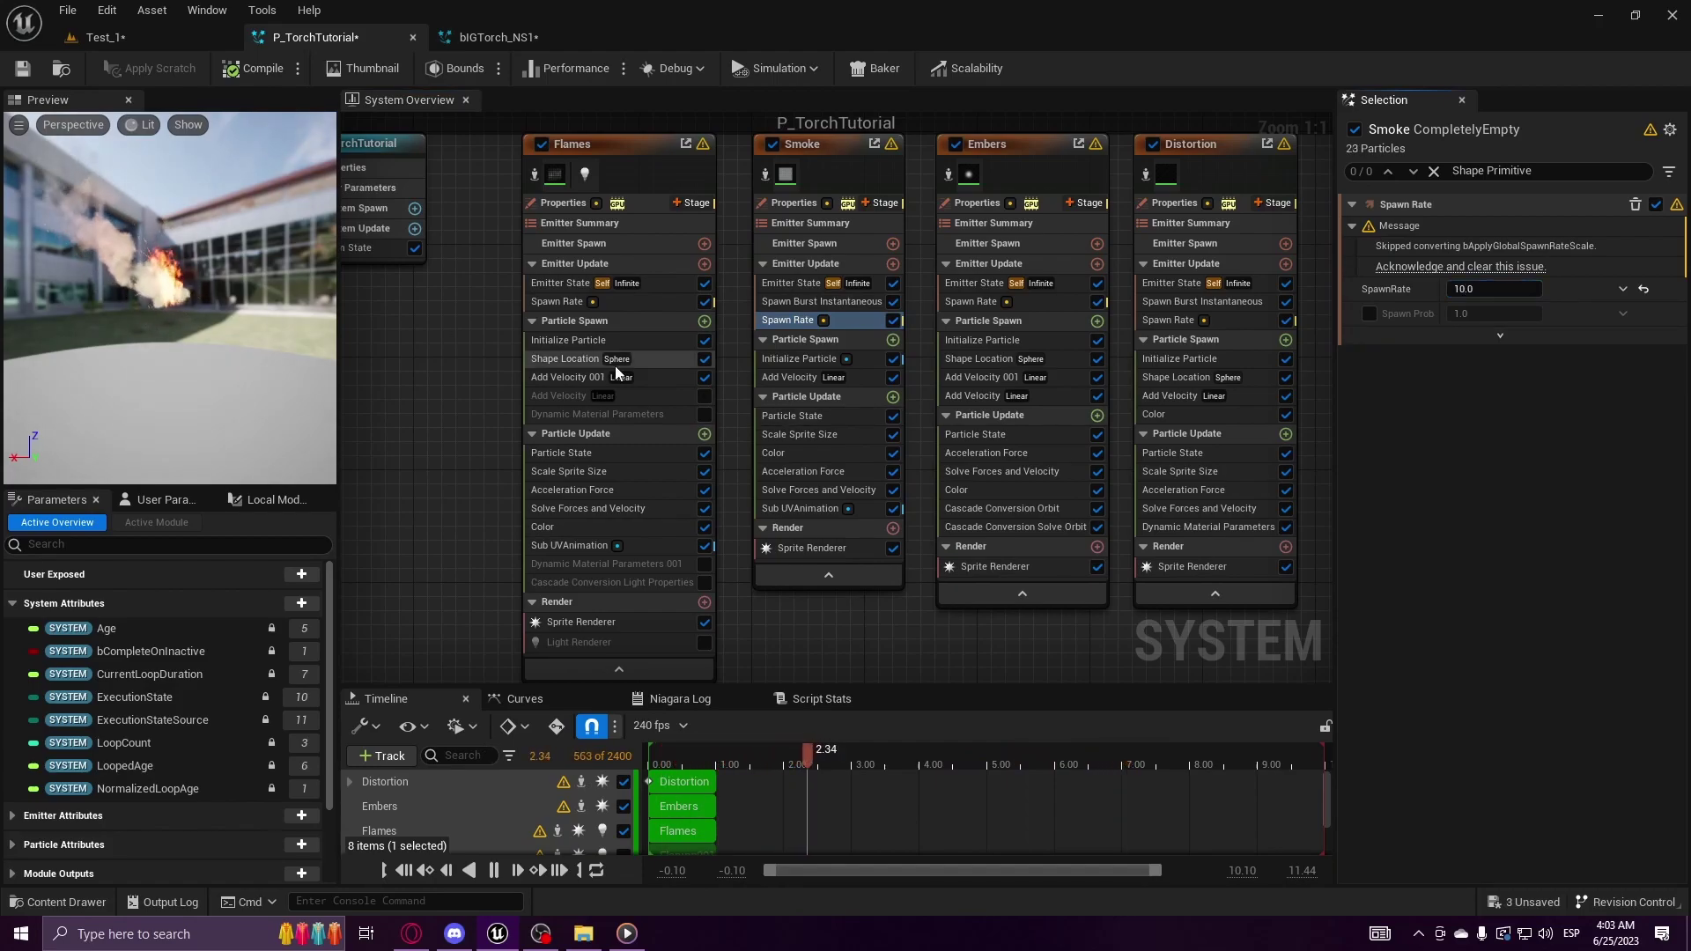
Step: In the Smoke emitter's Add Velocity module, set the minimum and maximum X velocity to 0
left_click(861, 377)
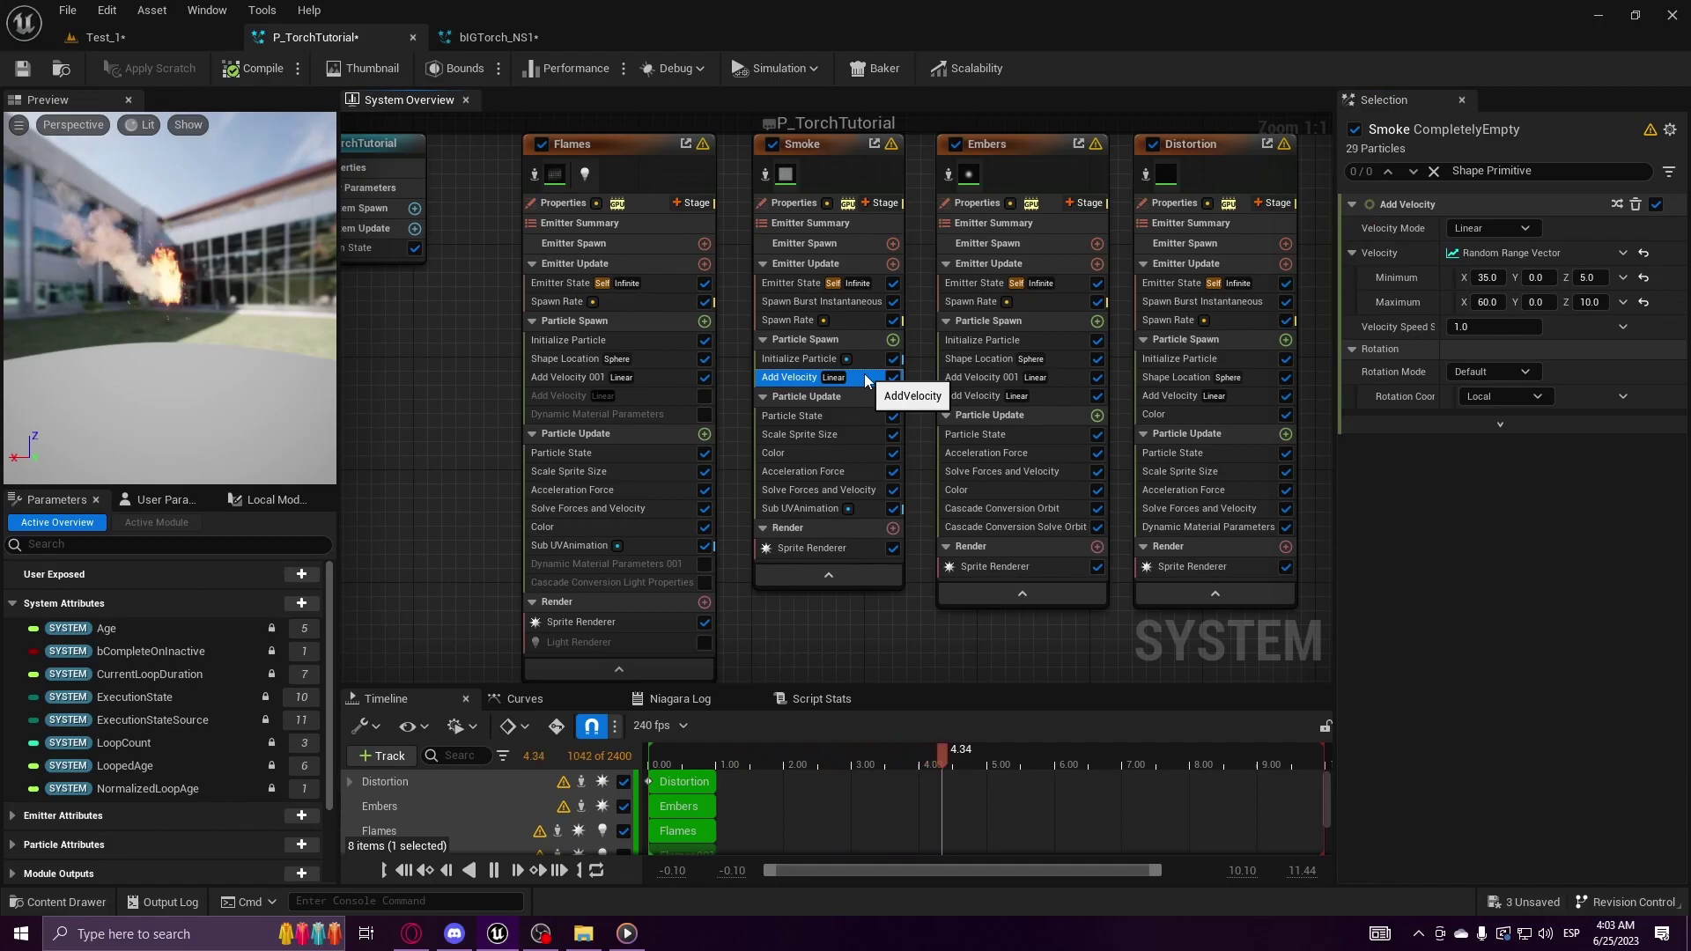
left_click(1486, 277)
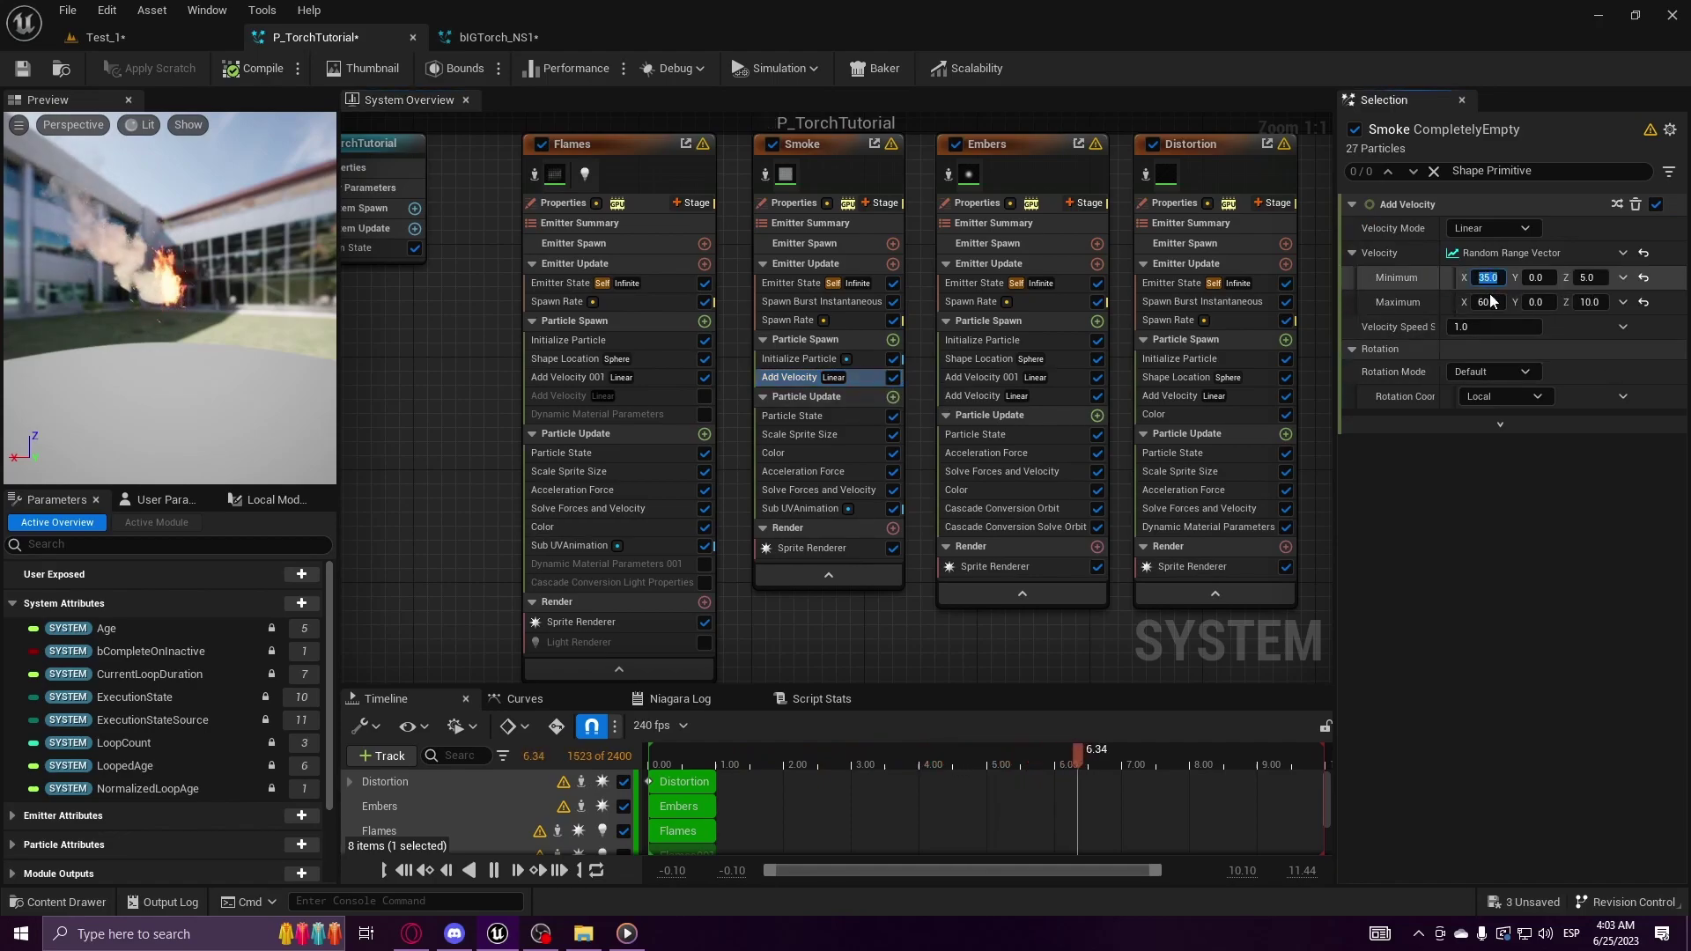
type("0")
key("Tab")
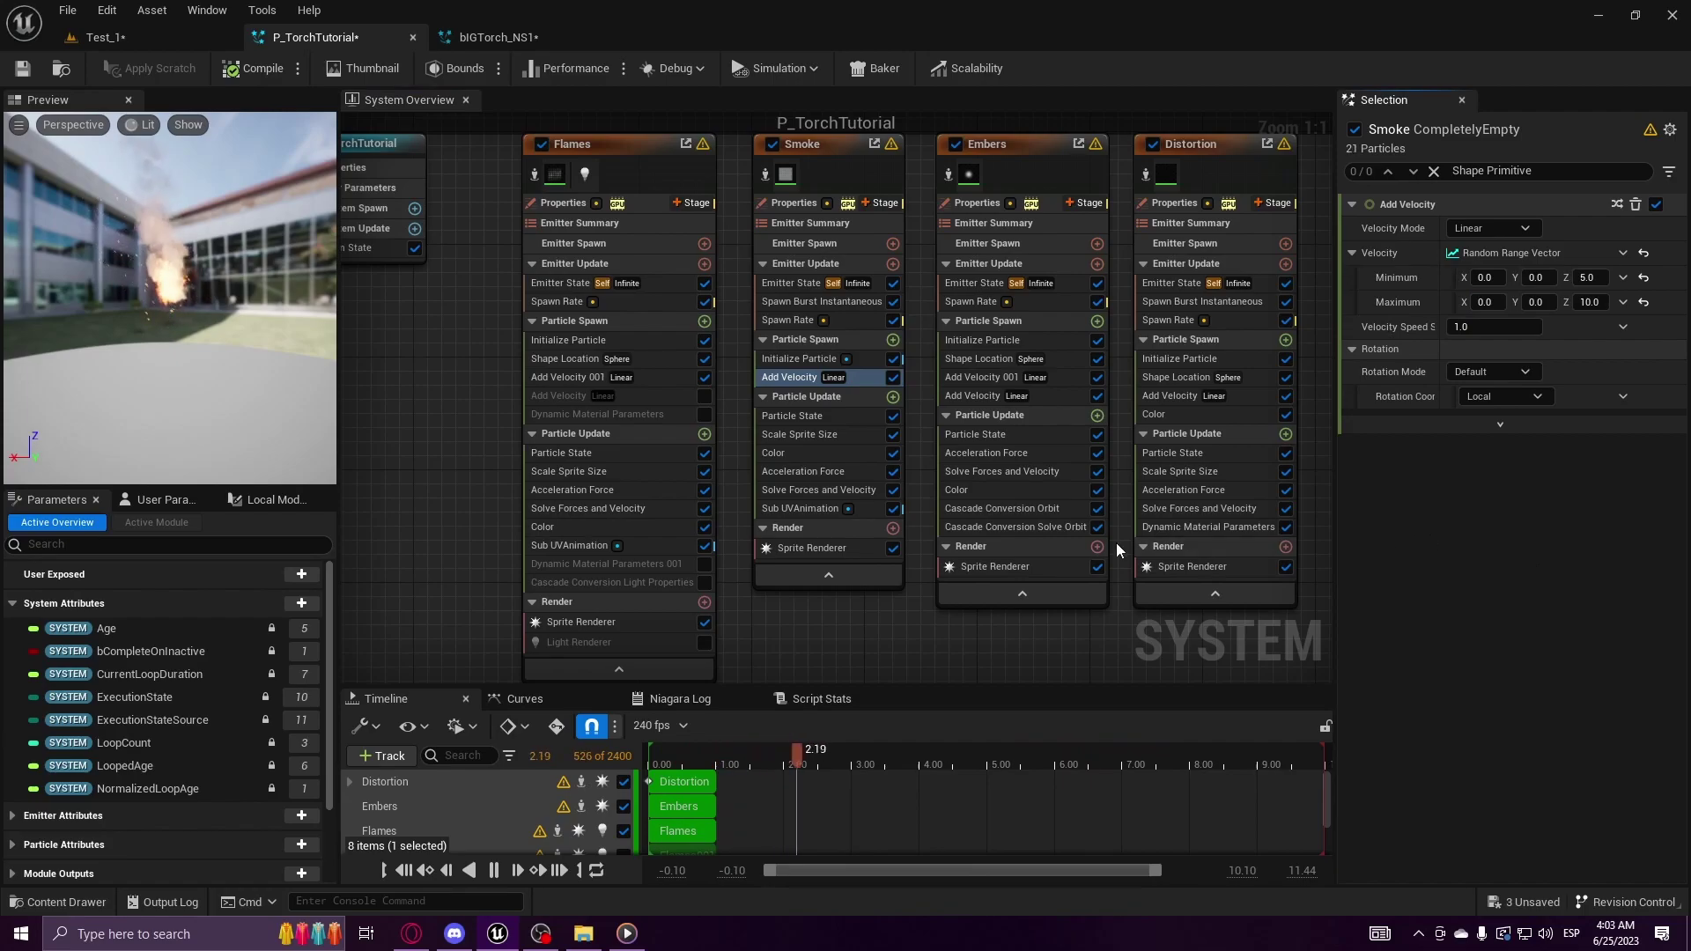
Step: Add a key at 0.5 to the Smoke Scale Sprite Size curve, shaping it to start at about 0.17, peak midway and end at about 0.45
left_click(847, 435)
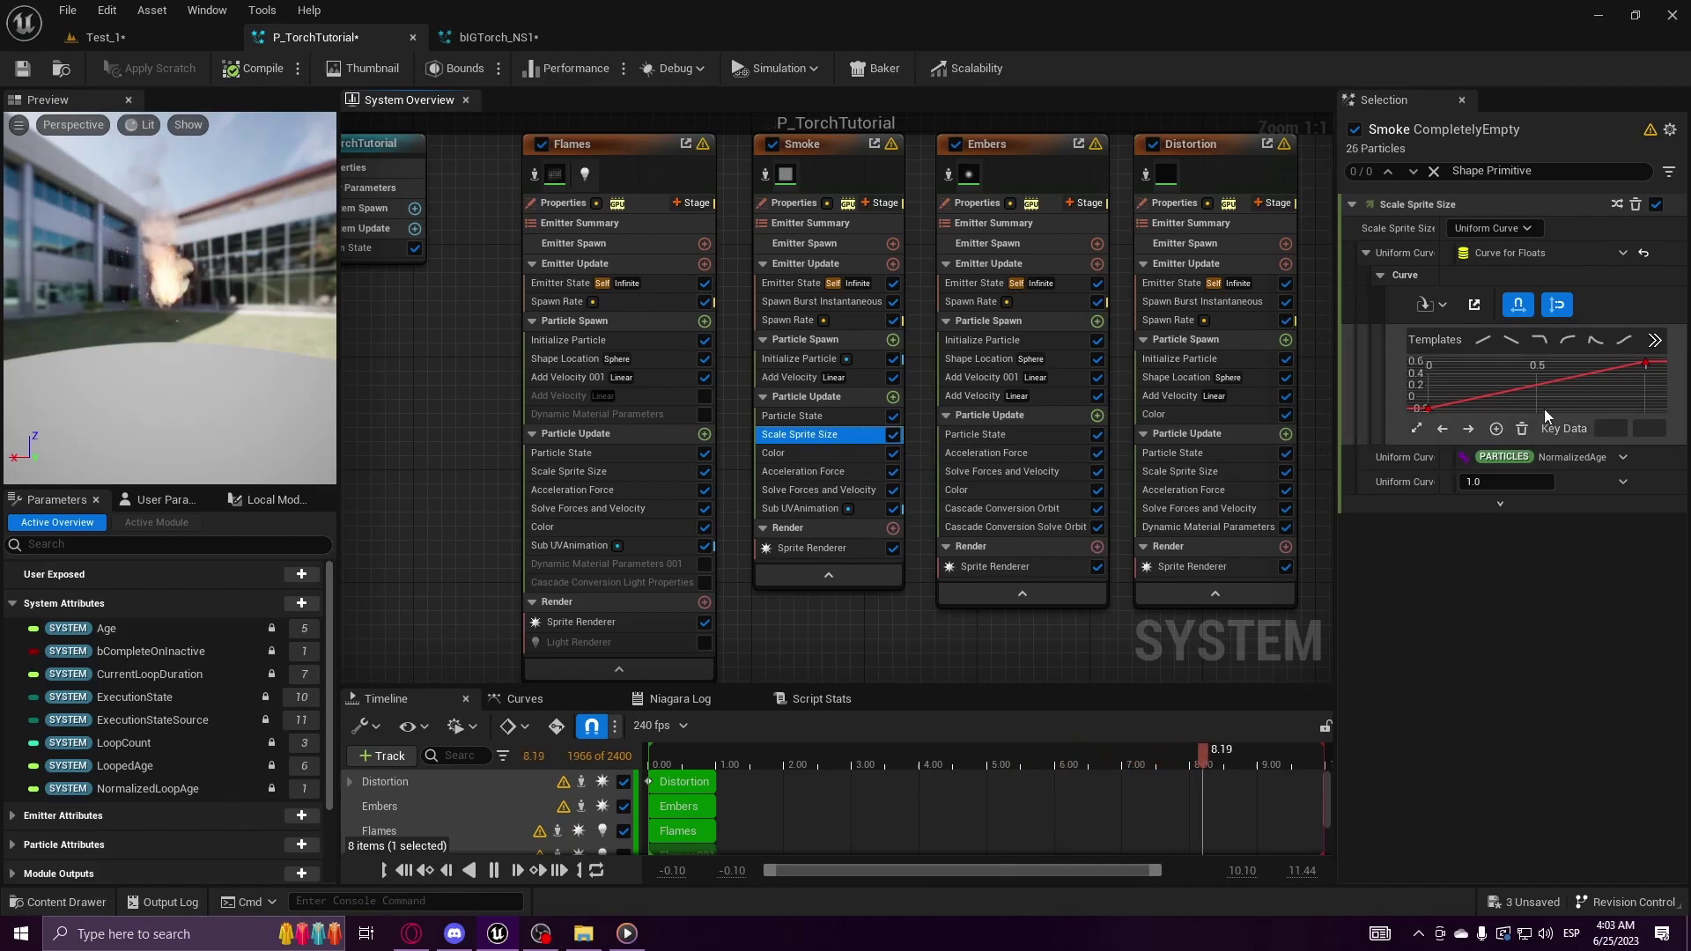
right_click(1536, 383)
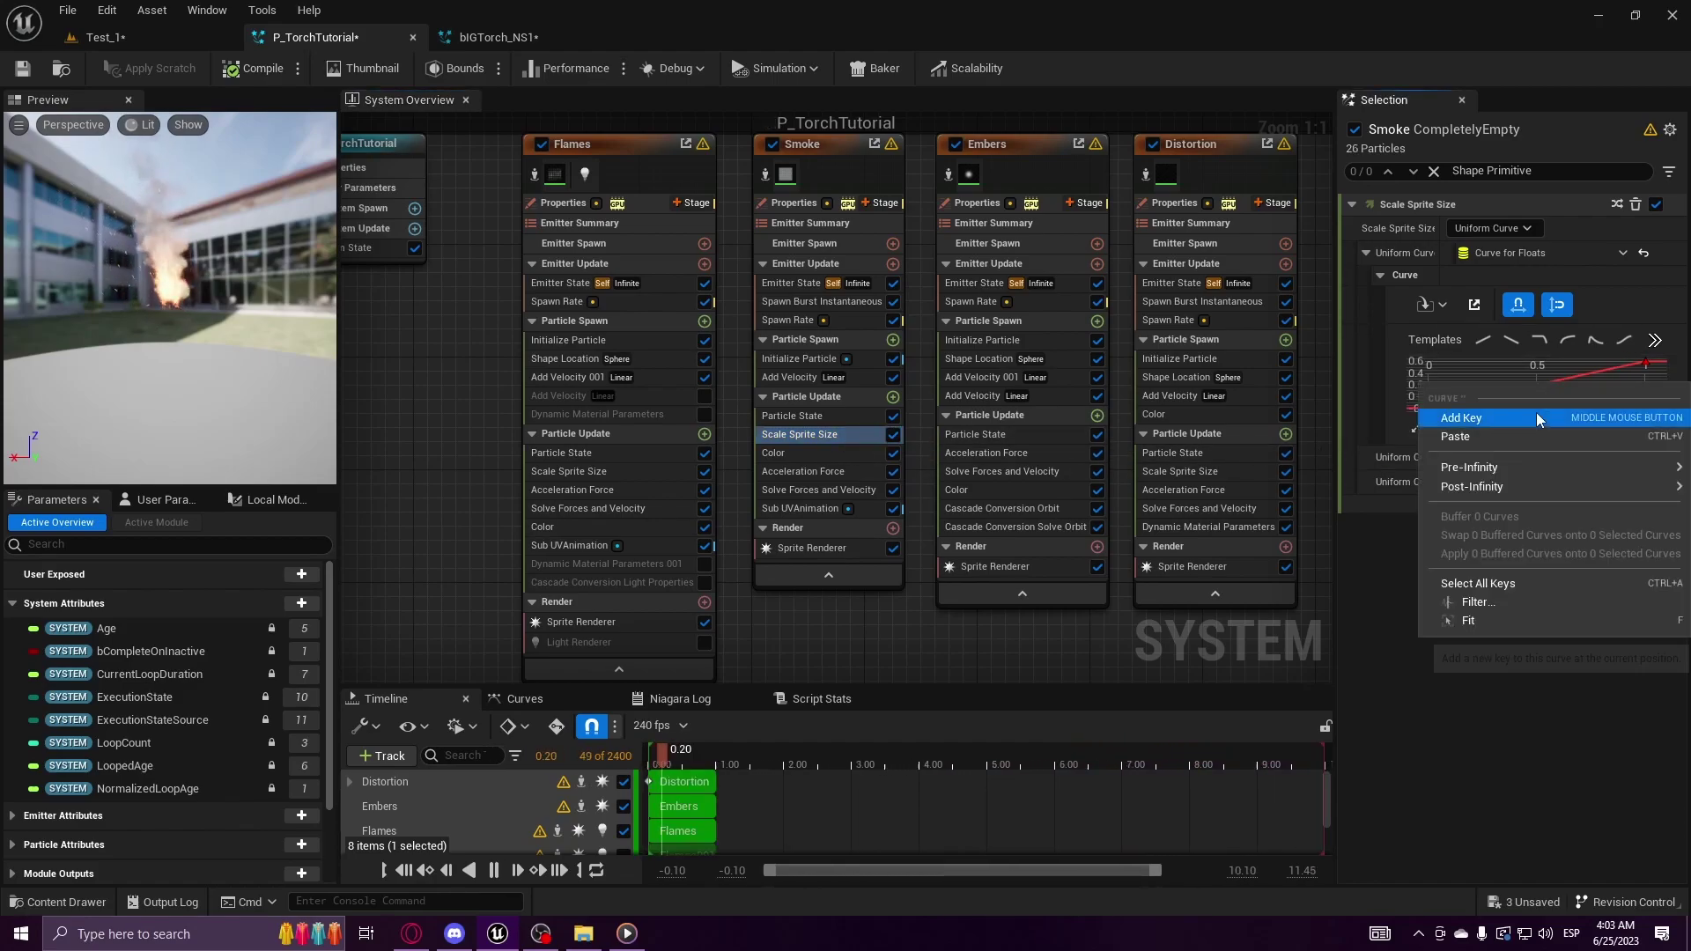
left_click(1538, 415)
left_click_drag(1537, 390, 1537, 363)
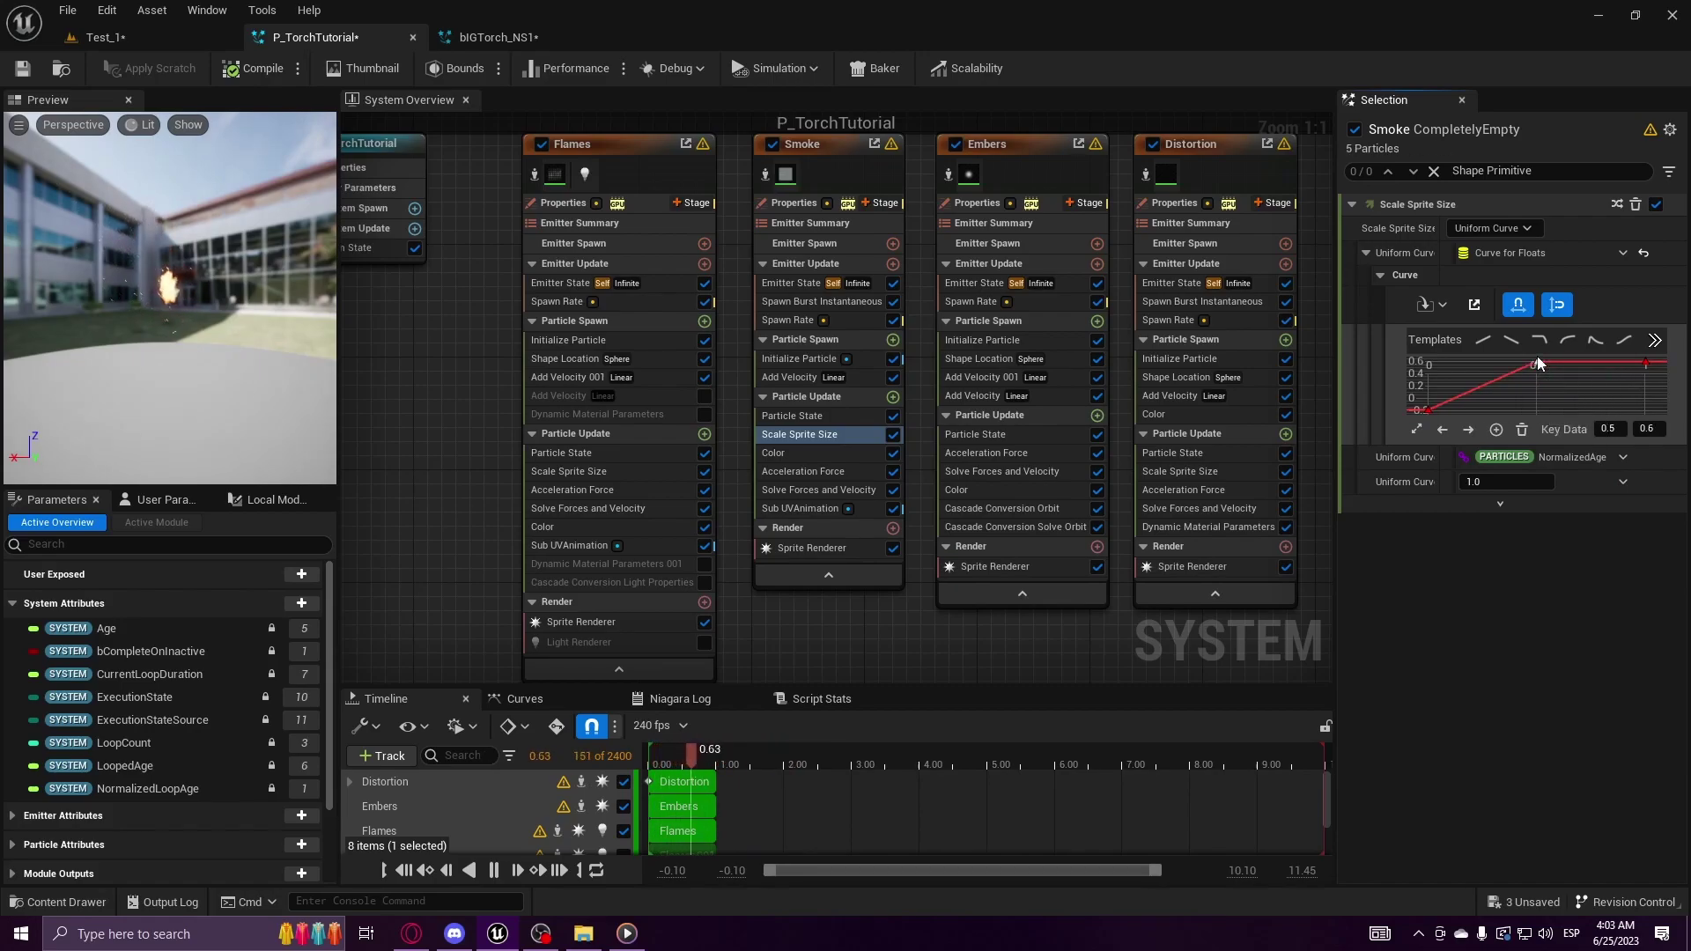
left_click_drag(1646, 363, 1646, 388)
left_click_drag(1537, 365, 1537, 375)
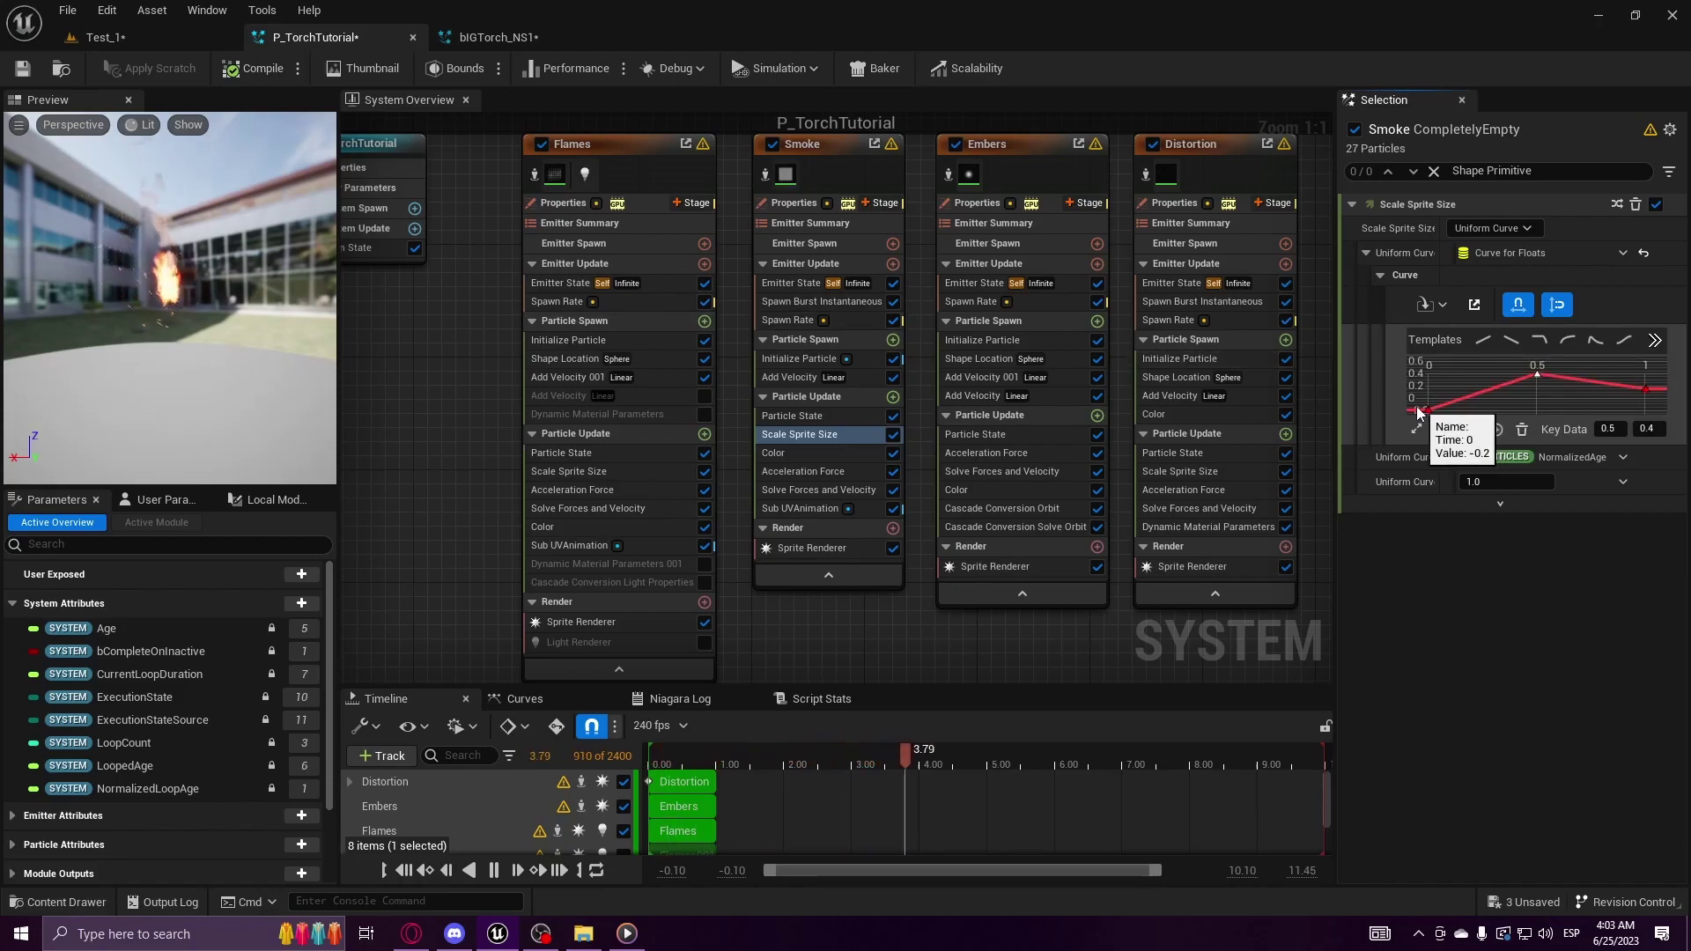
left_click_drag(1536, 356, 1536, 343)
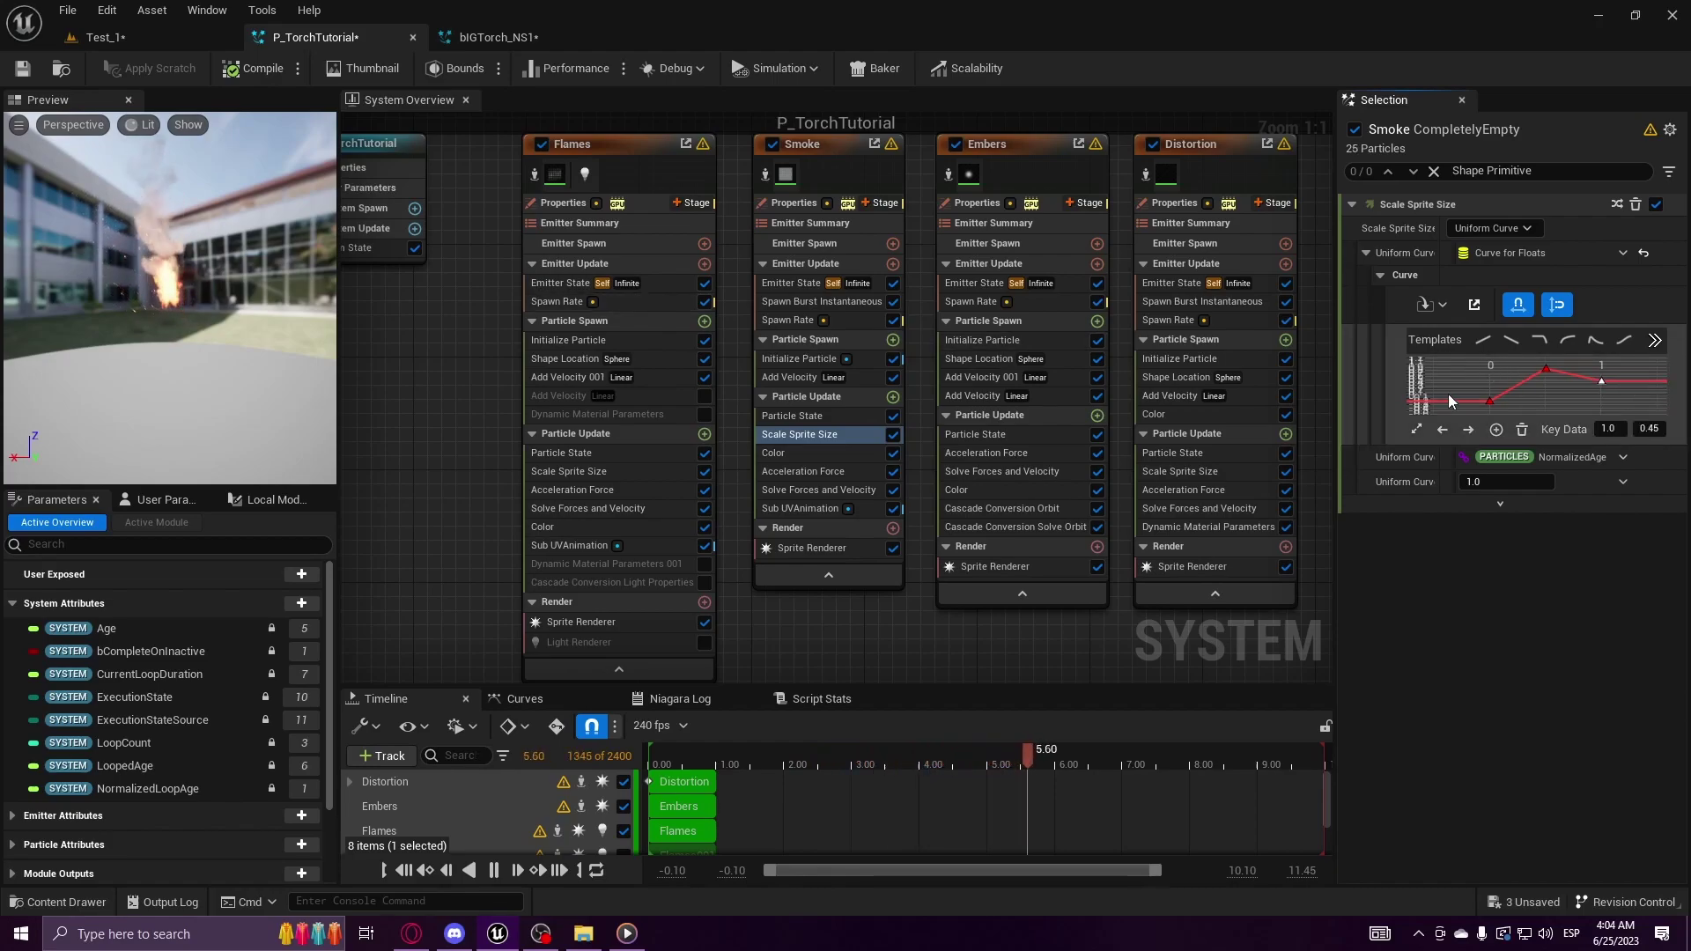
left_click_drag(1488, 400, 1488, 386)
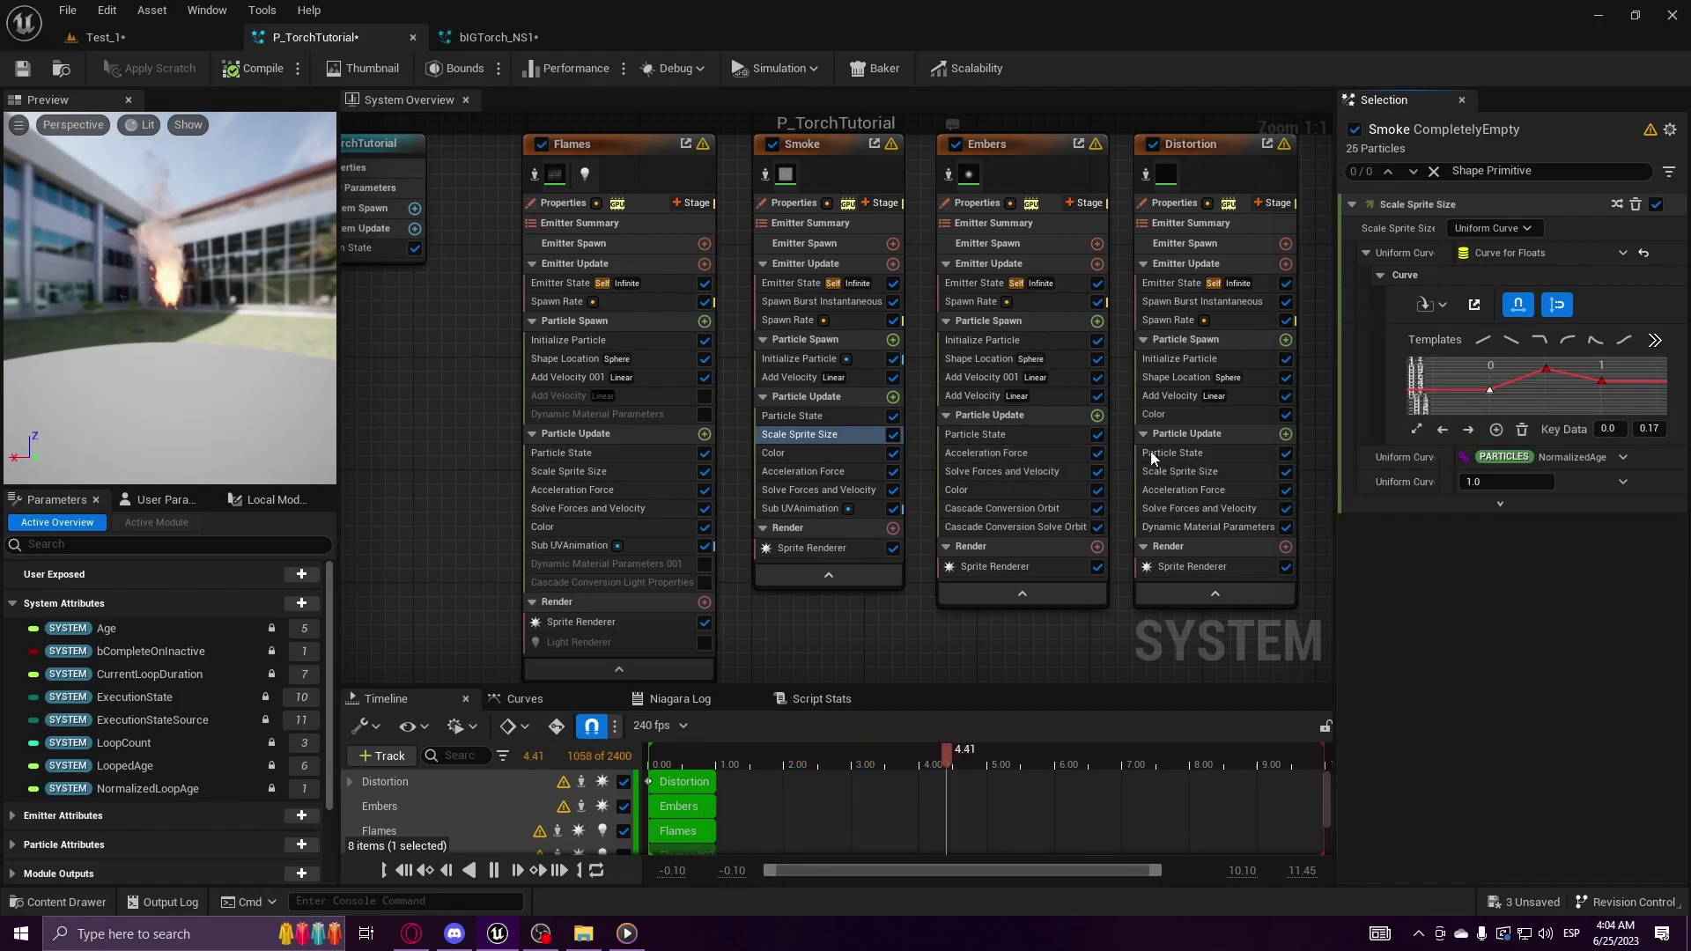
Step: In the Embers emitter, set the SpawnRate to 5 and the Shape Location Sphere Radius to 3
left_click(1013, 149)
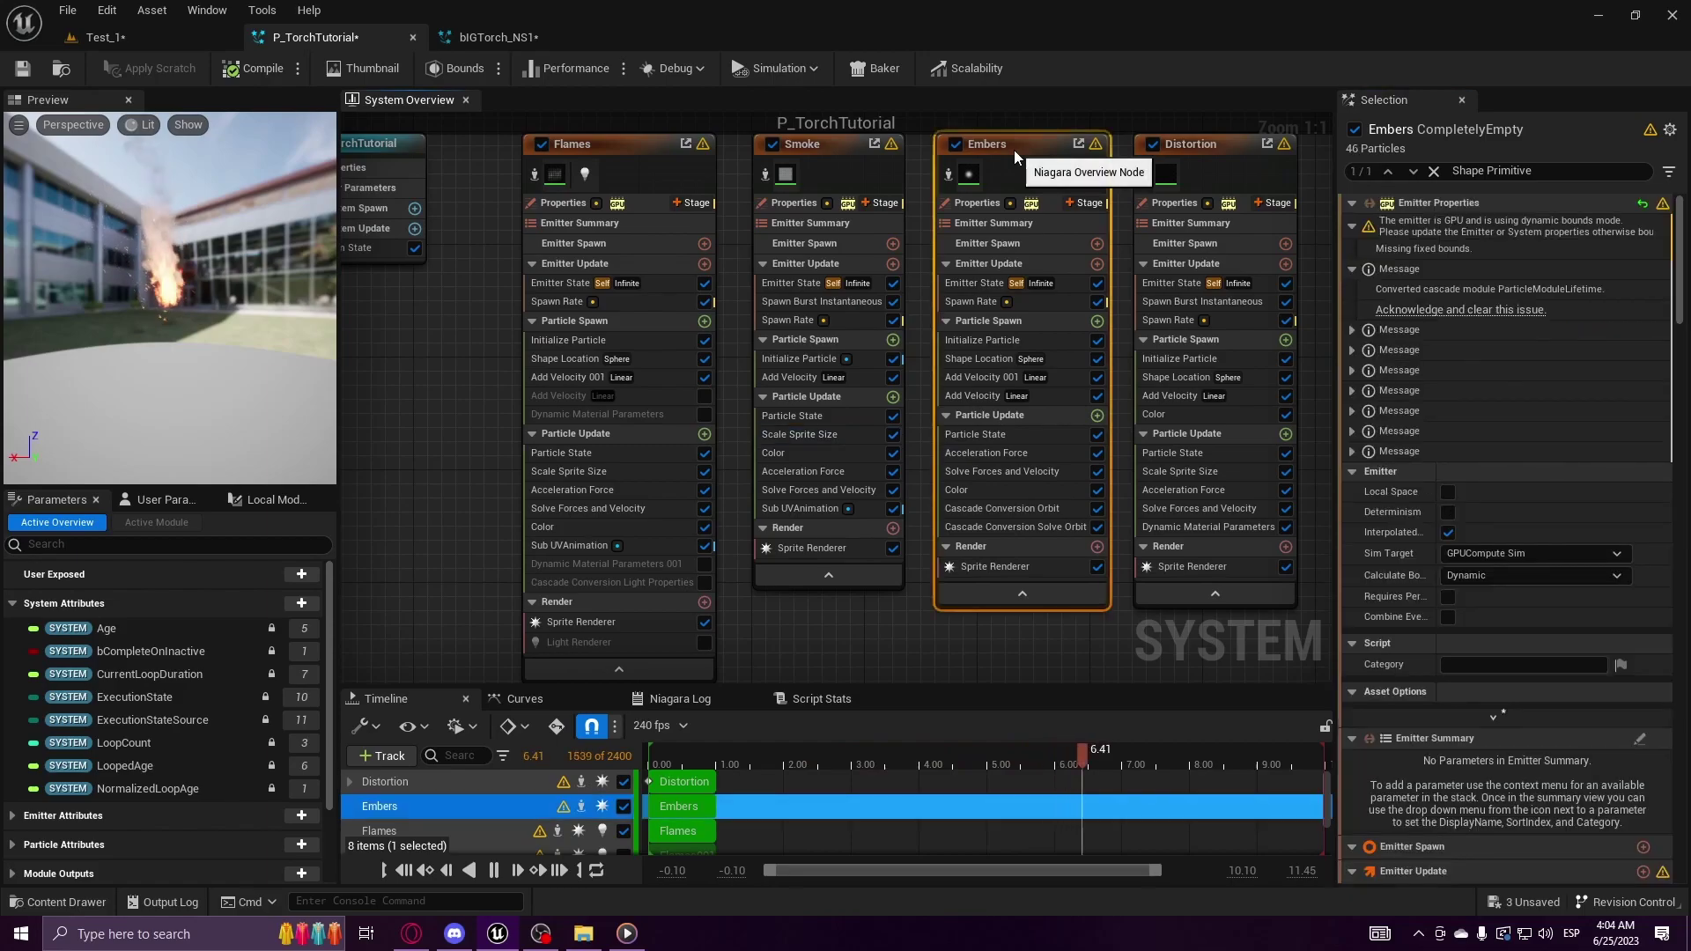
left_click(1043, 300)
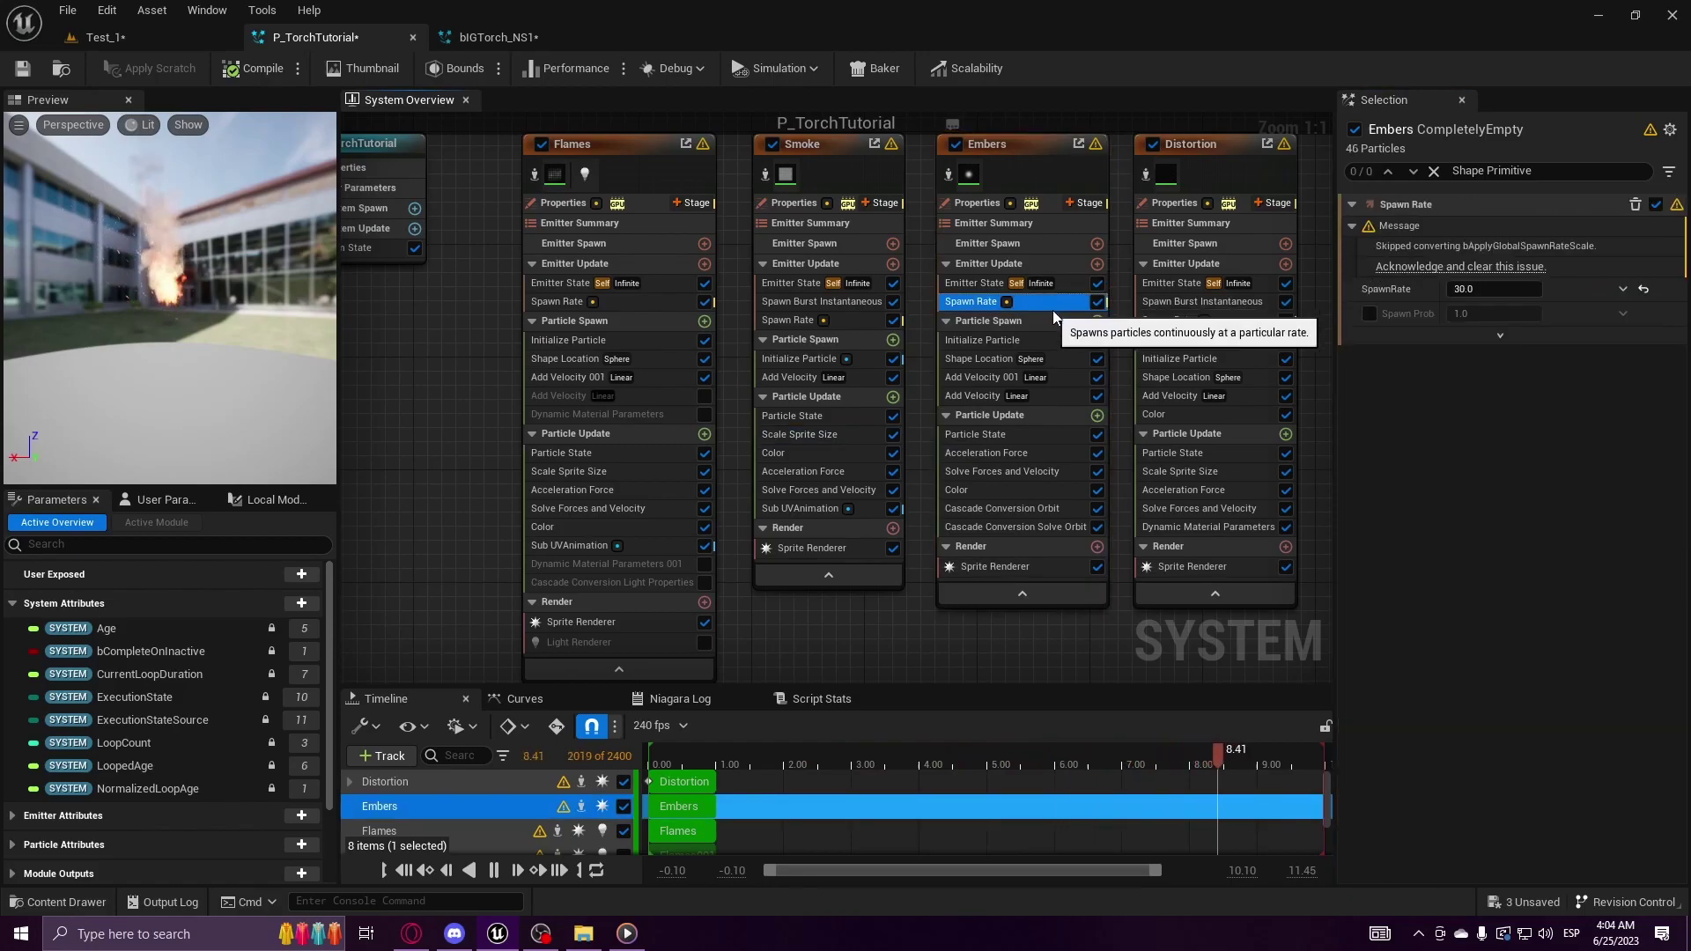
left_click(1502, 288)
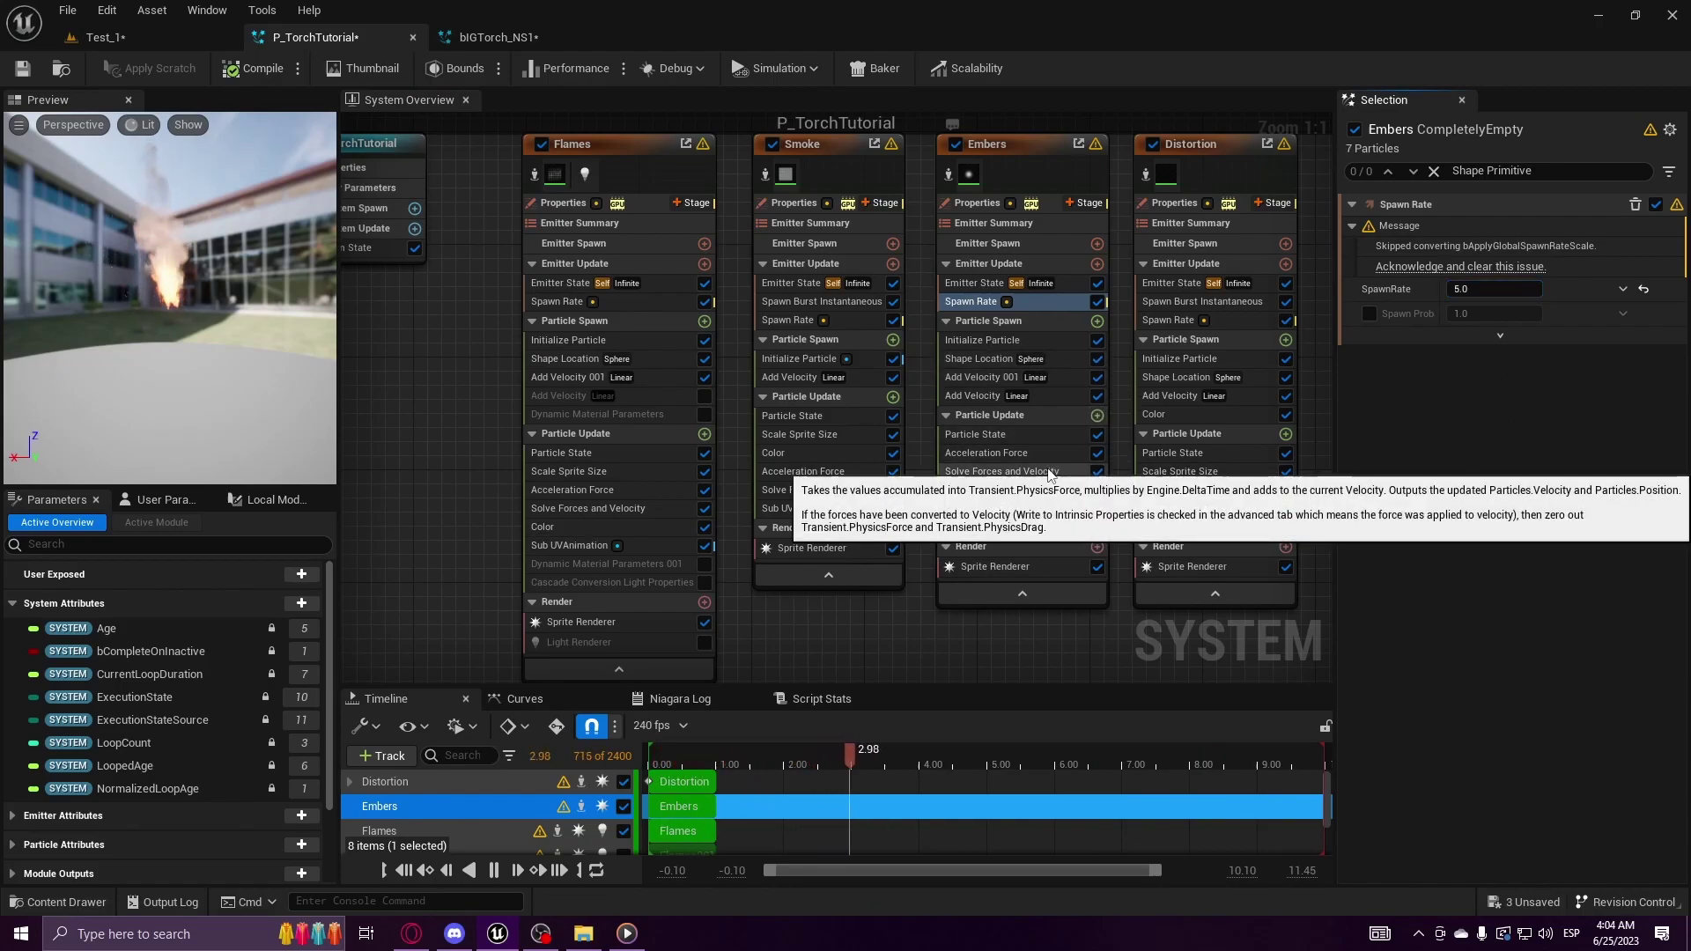
left_click(1055, 360)
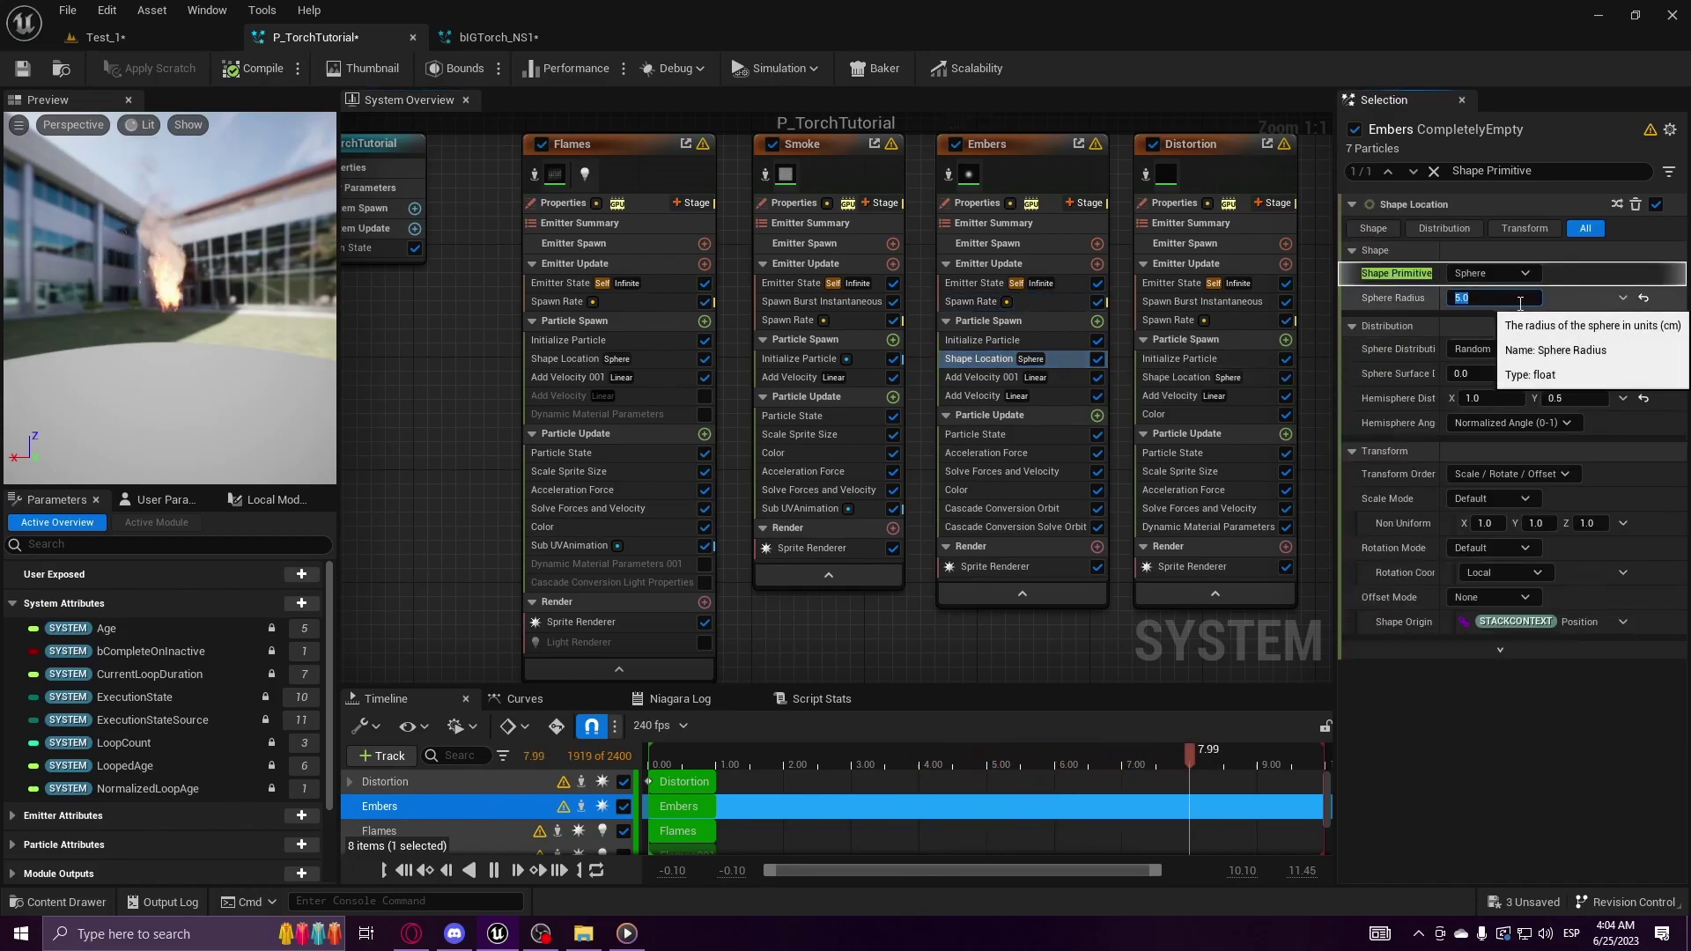
left_click(1518, 300)
type("3")
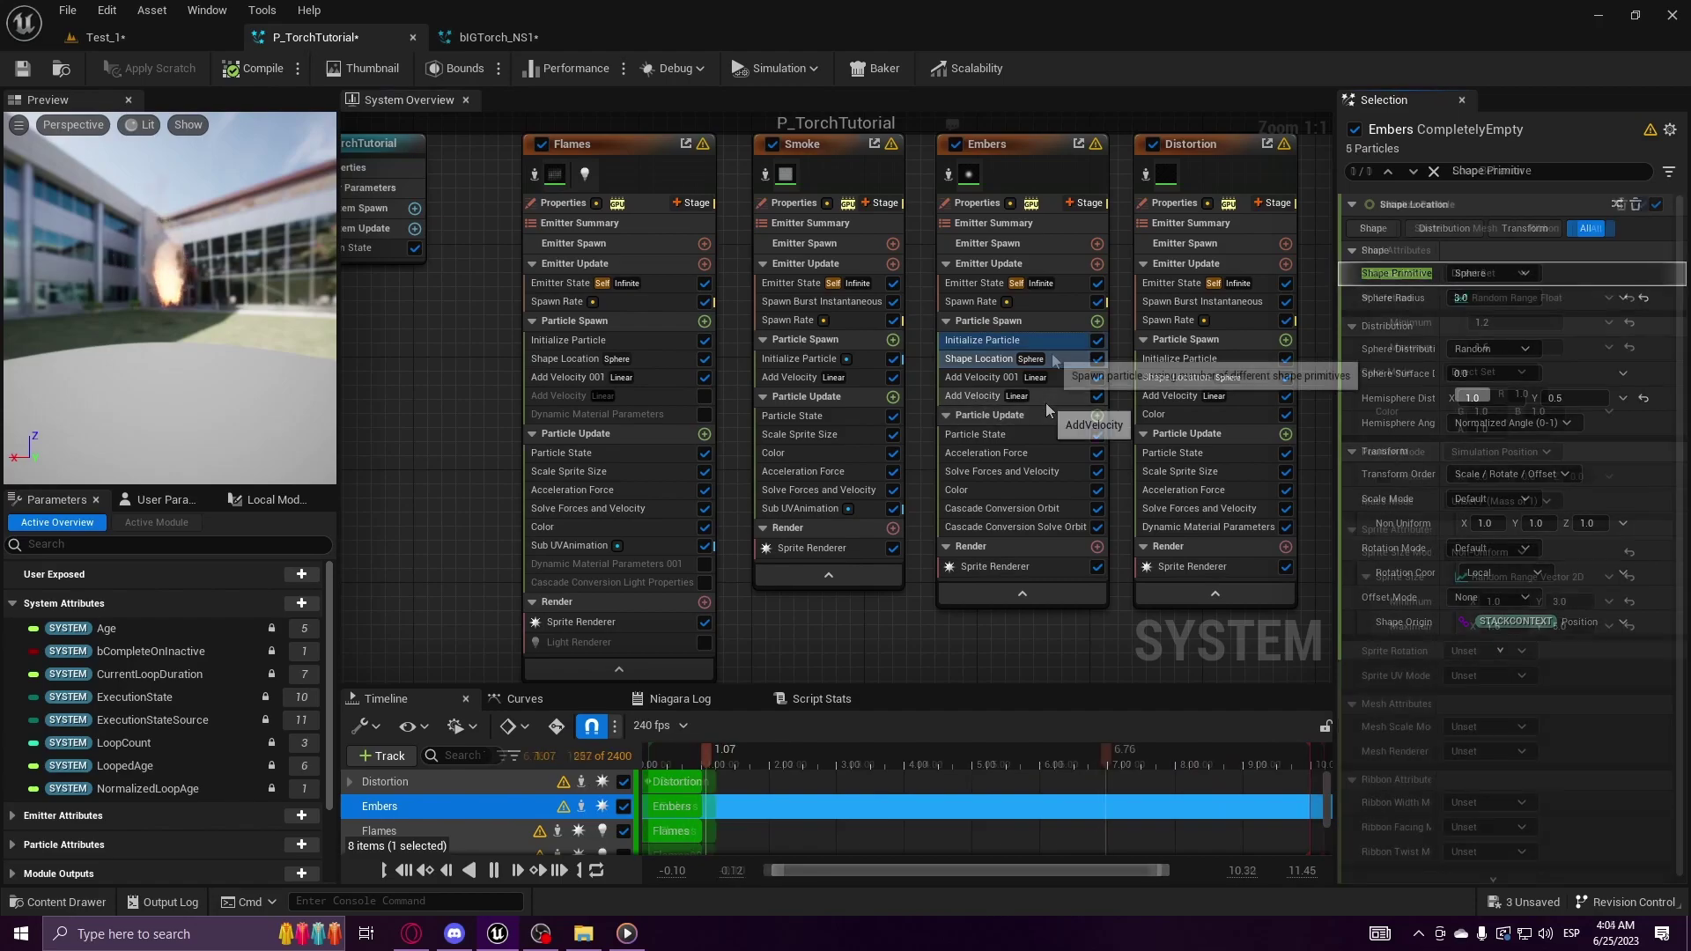
Step: In the Embers emitter, set the Sprite Size Y minimum to 2 and maximum to 4, and disable Add Velocity 001 and Add Velocity
left_click(980, 340)
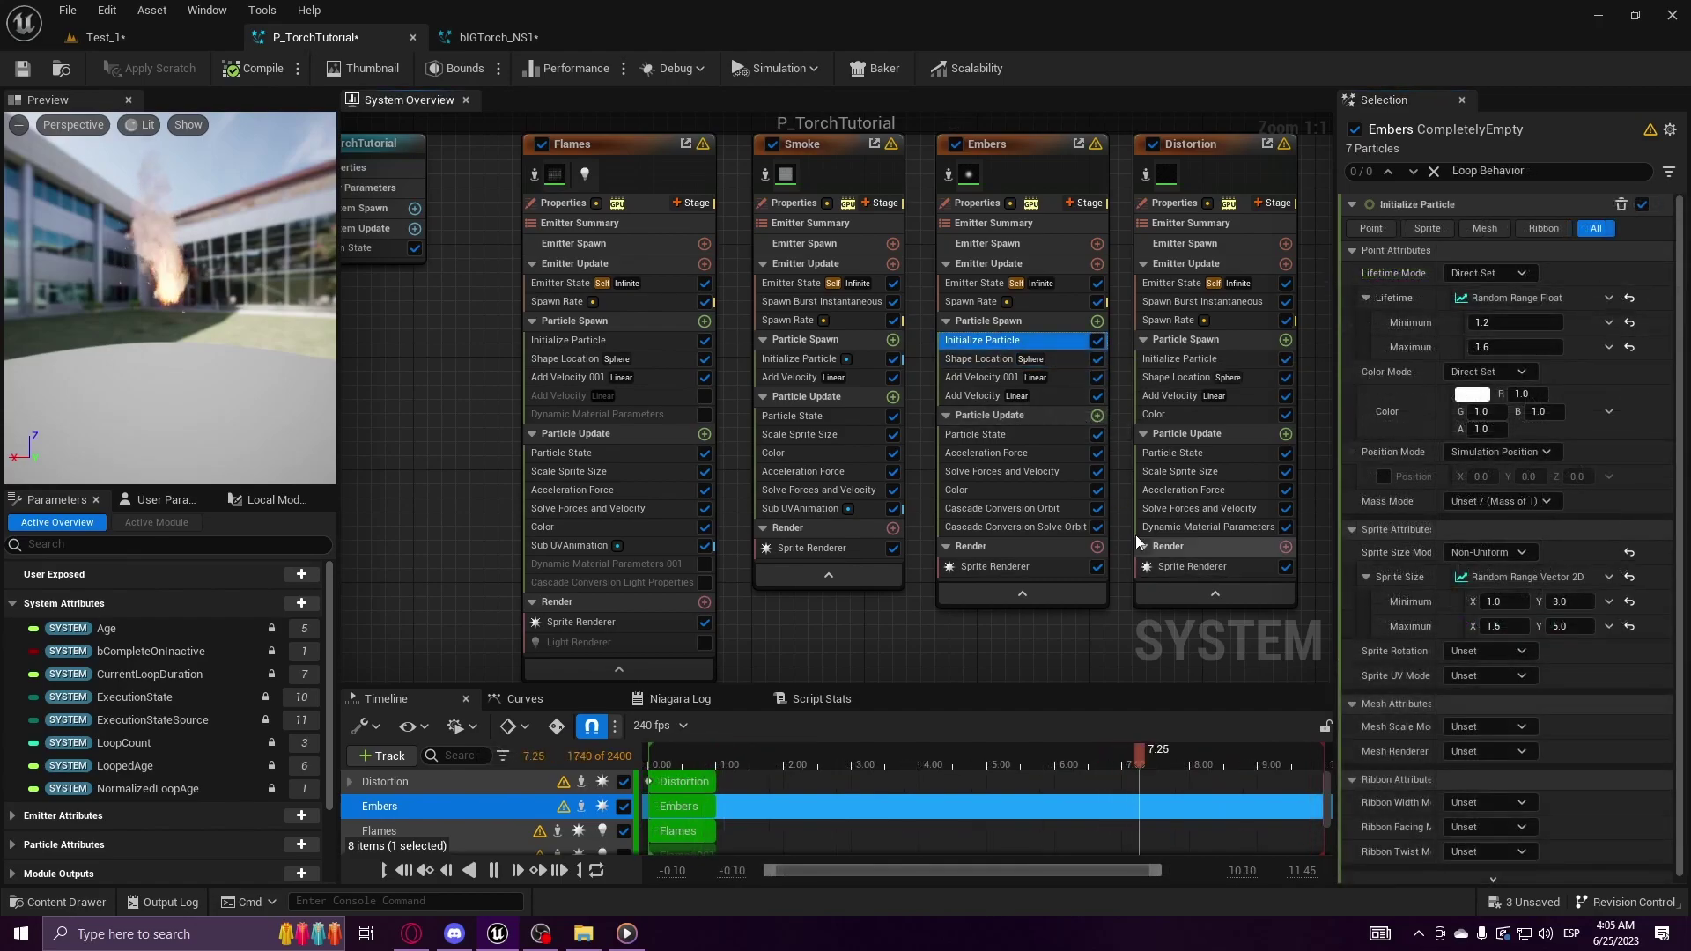
left_click(1494, 602)
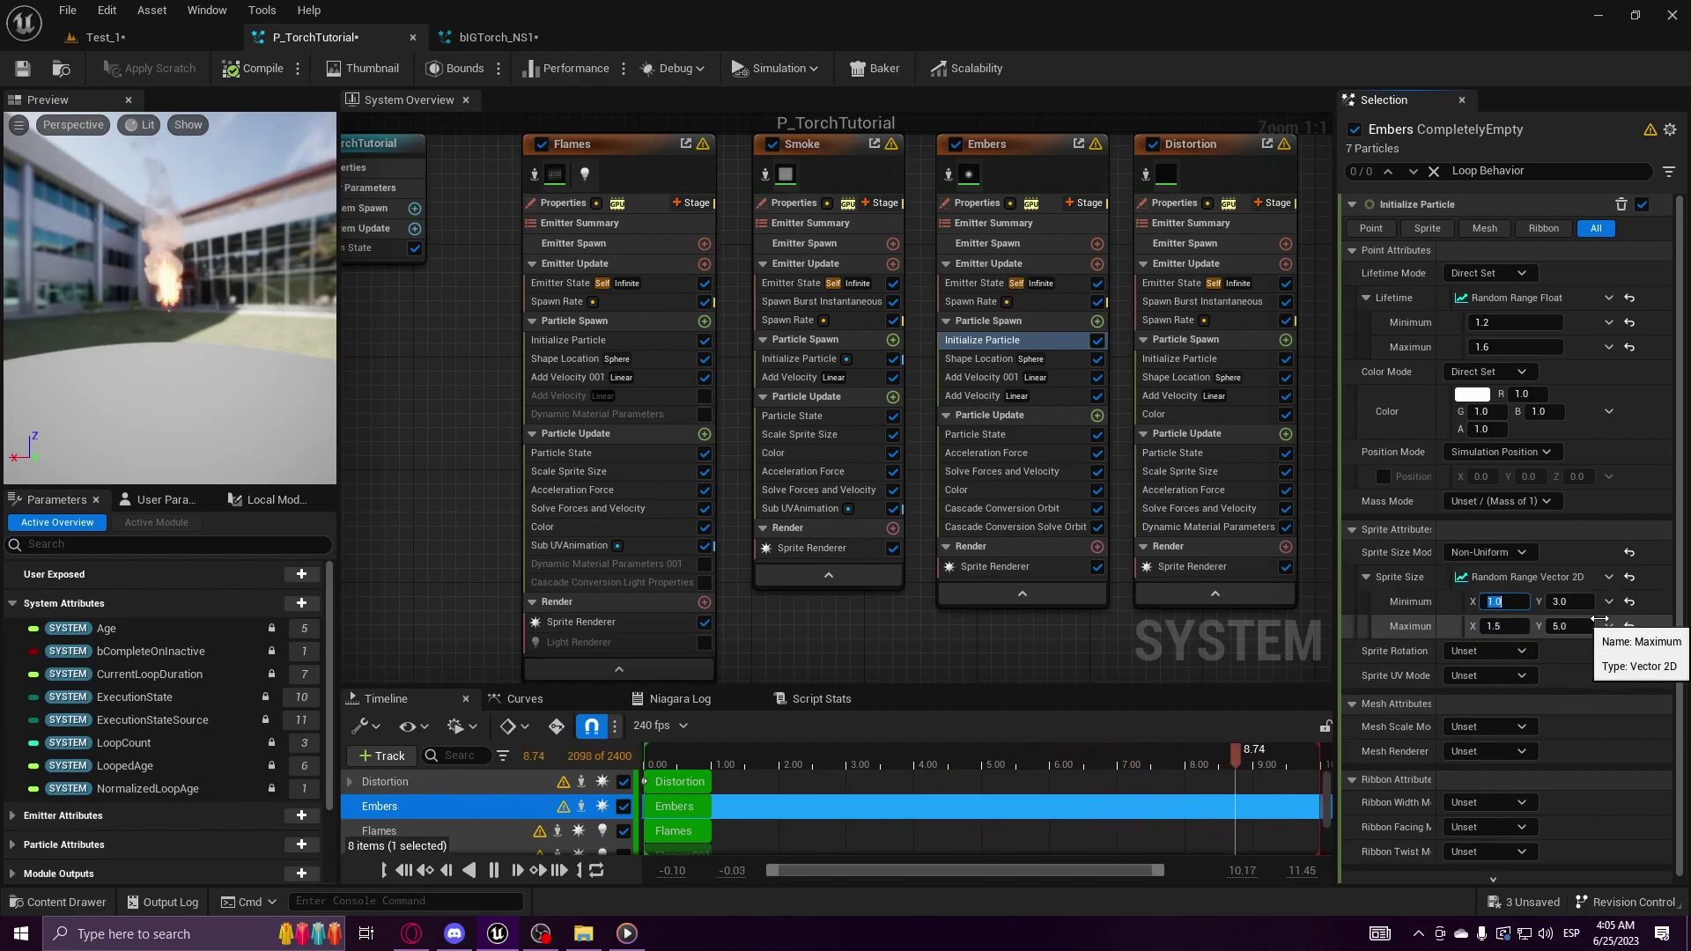
left_click(1559, 601)
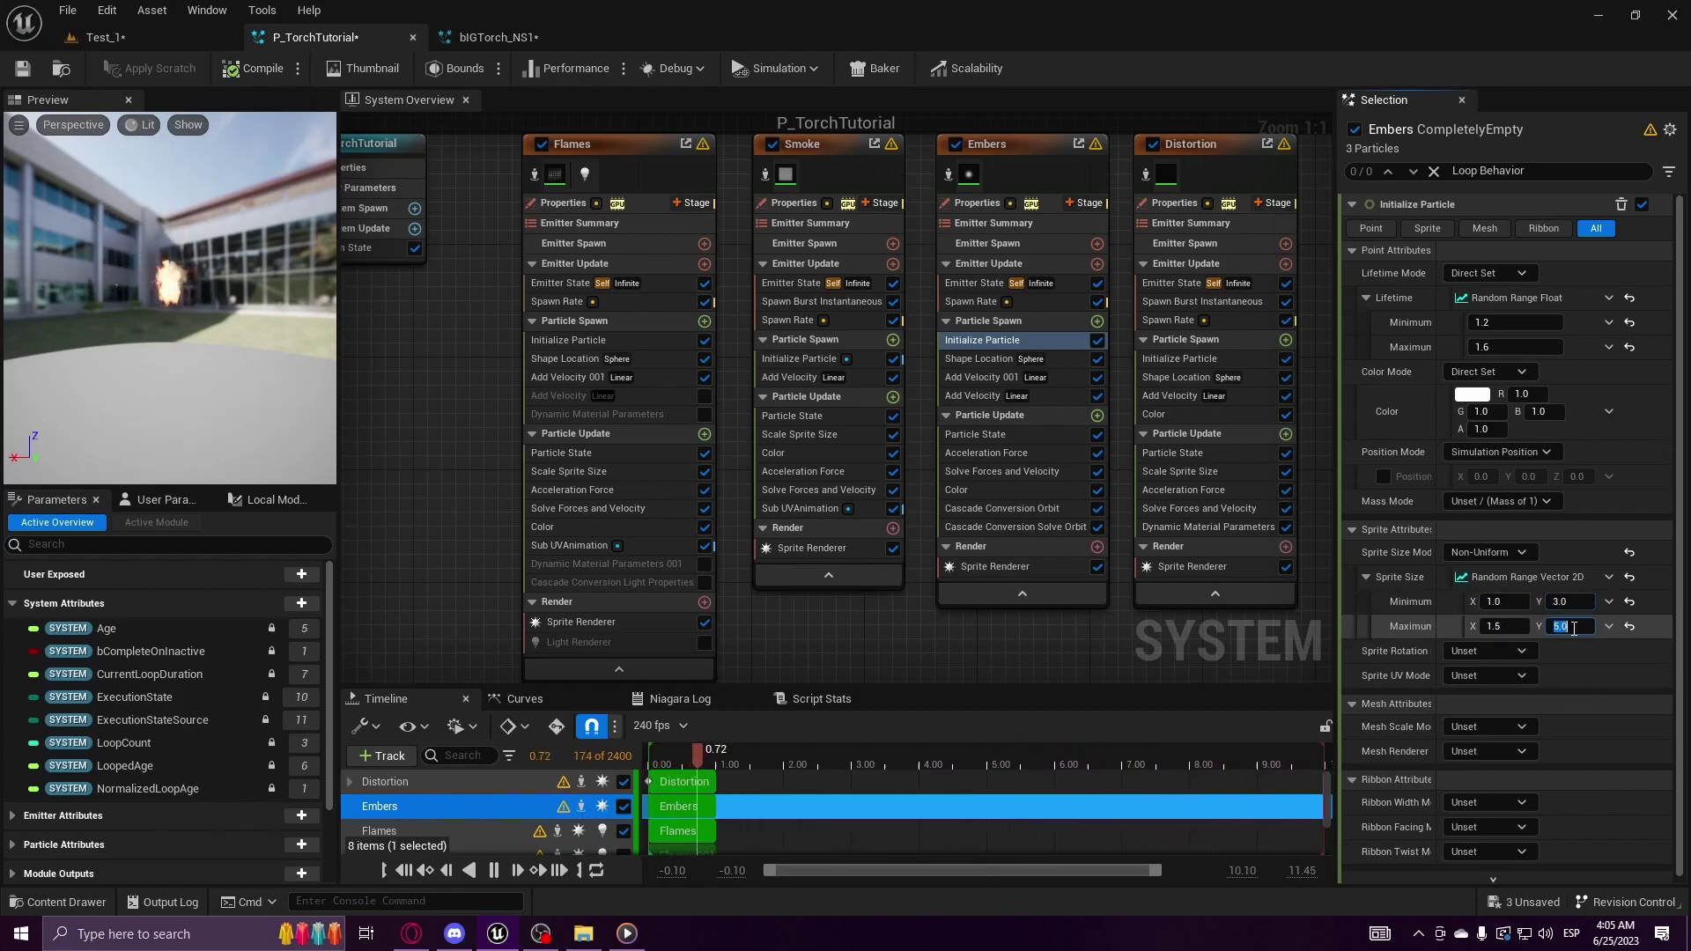
left_click(1560, 626)
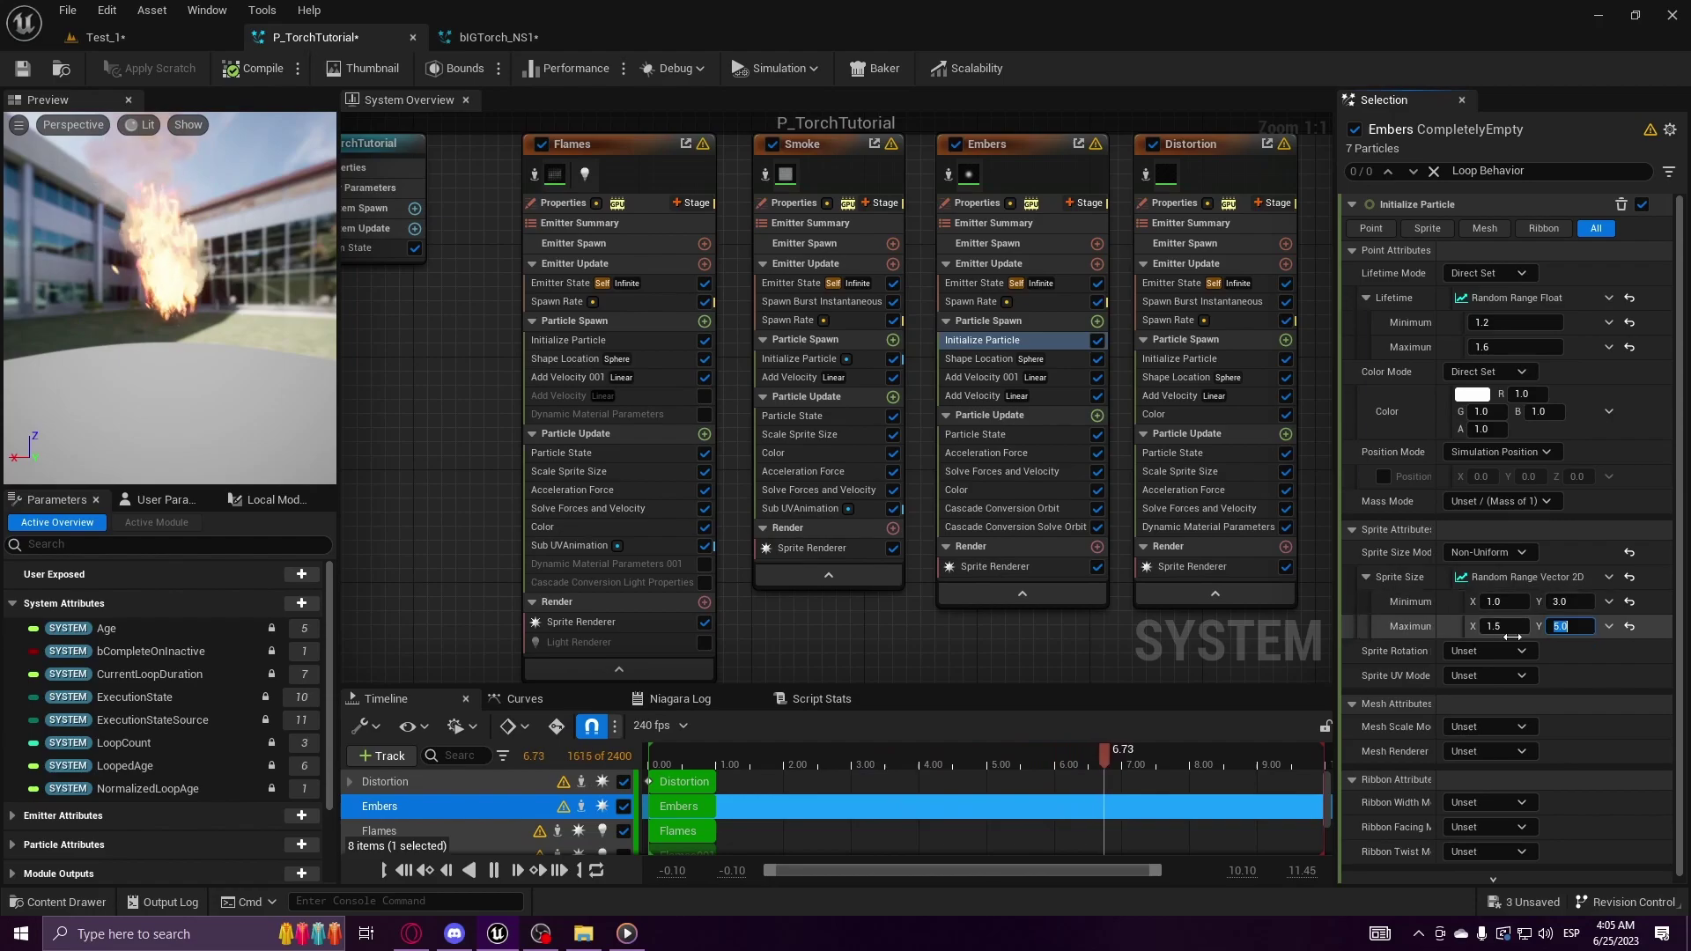
type("4")
left_click(1570, 601)
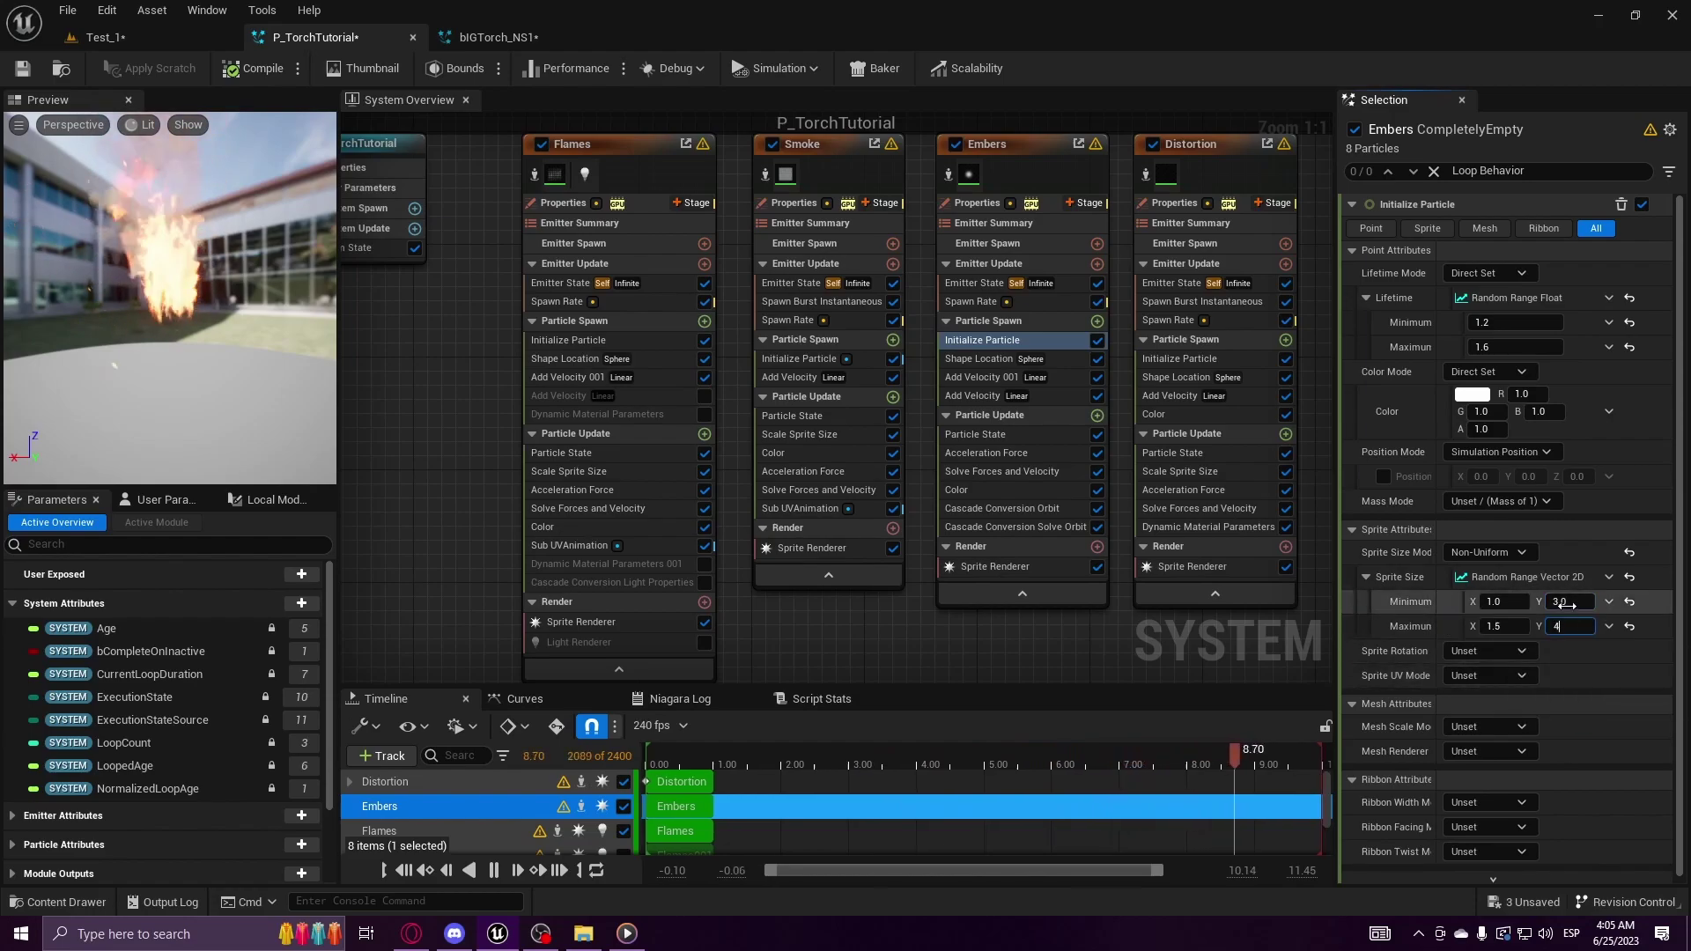
type("2")
key("Return")
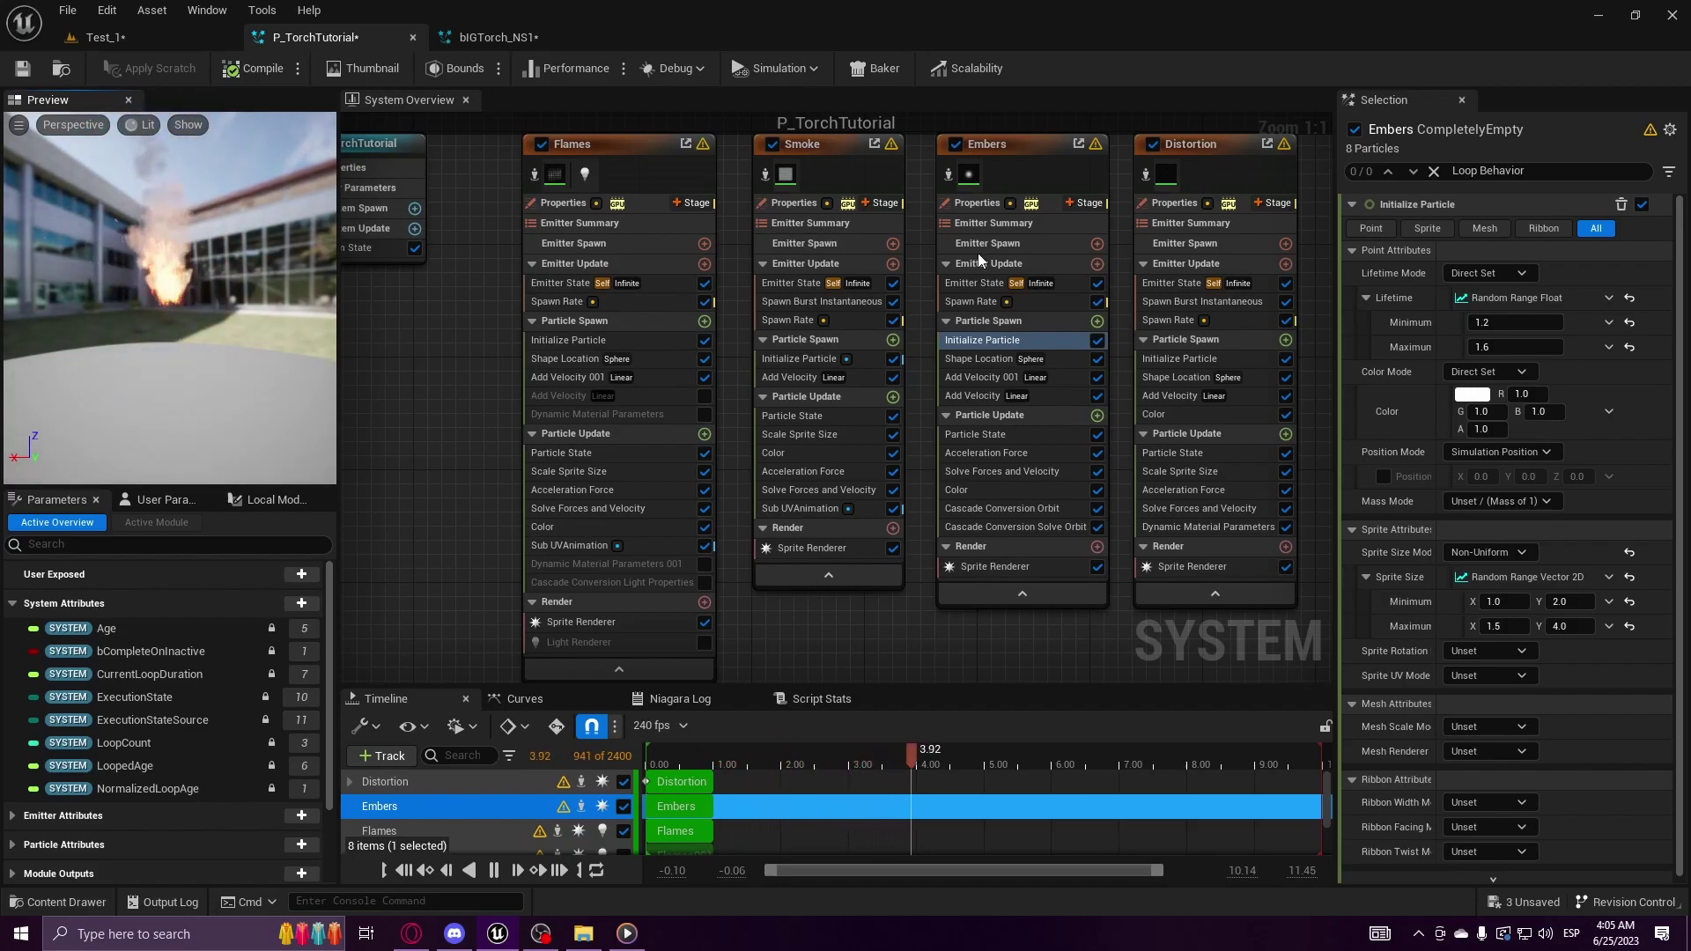
left_click(1075, 377)
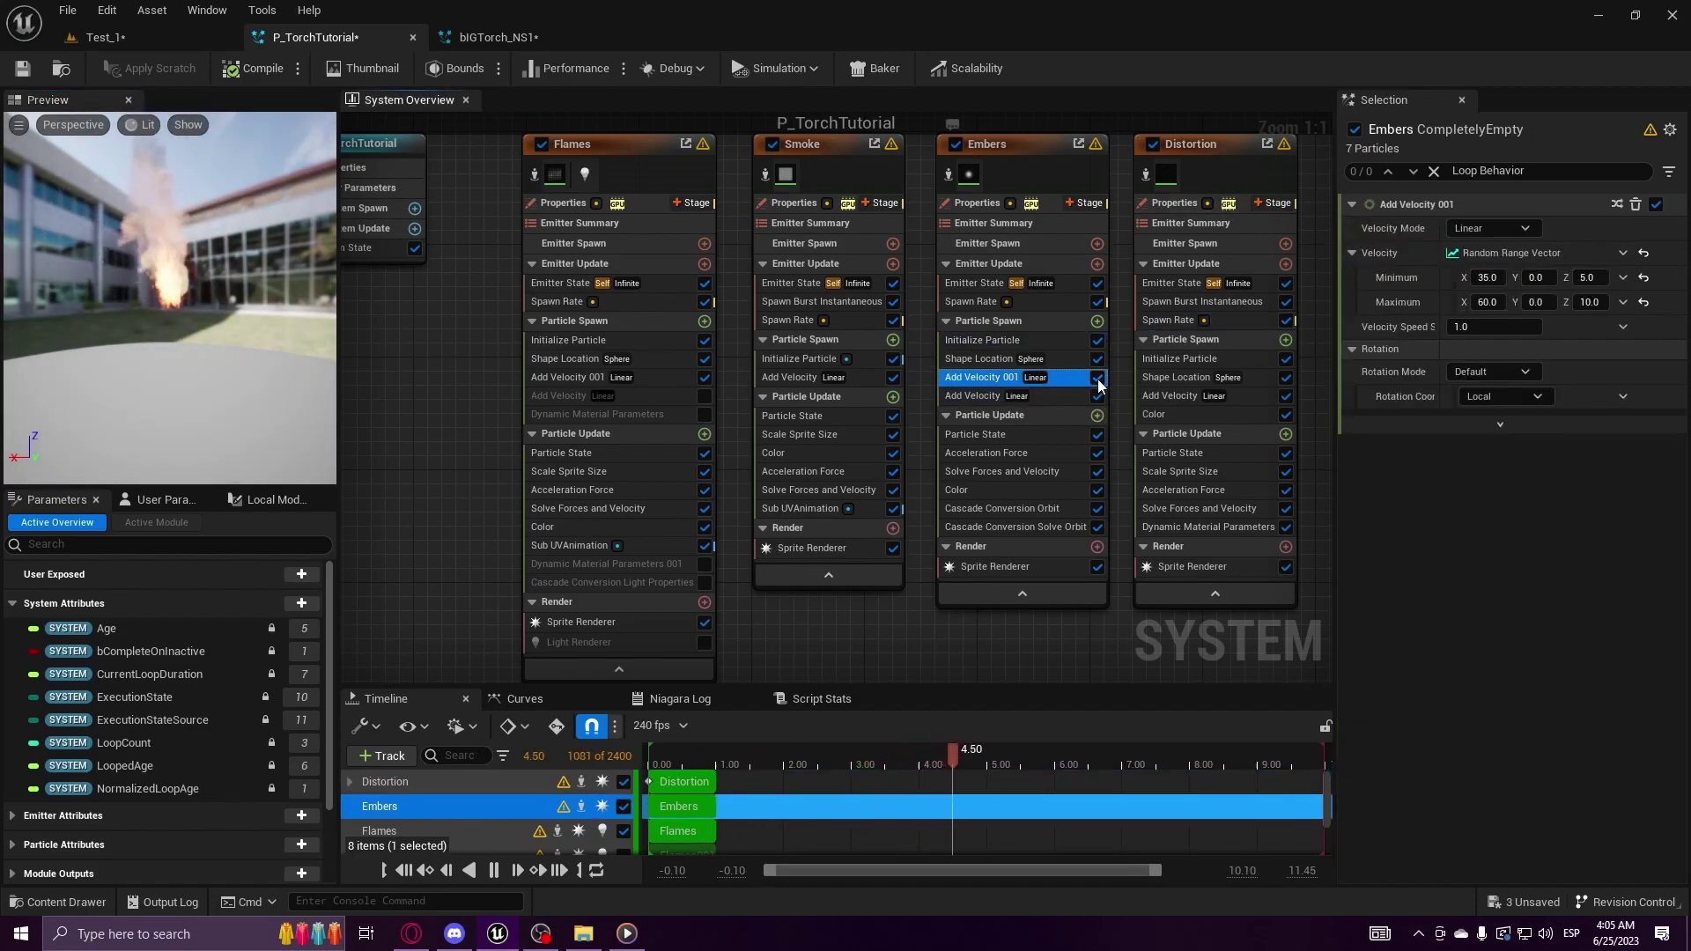
left_click(1097, 380)
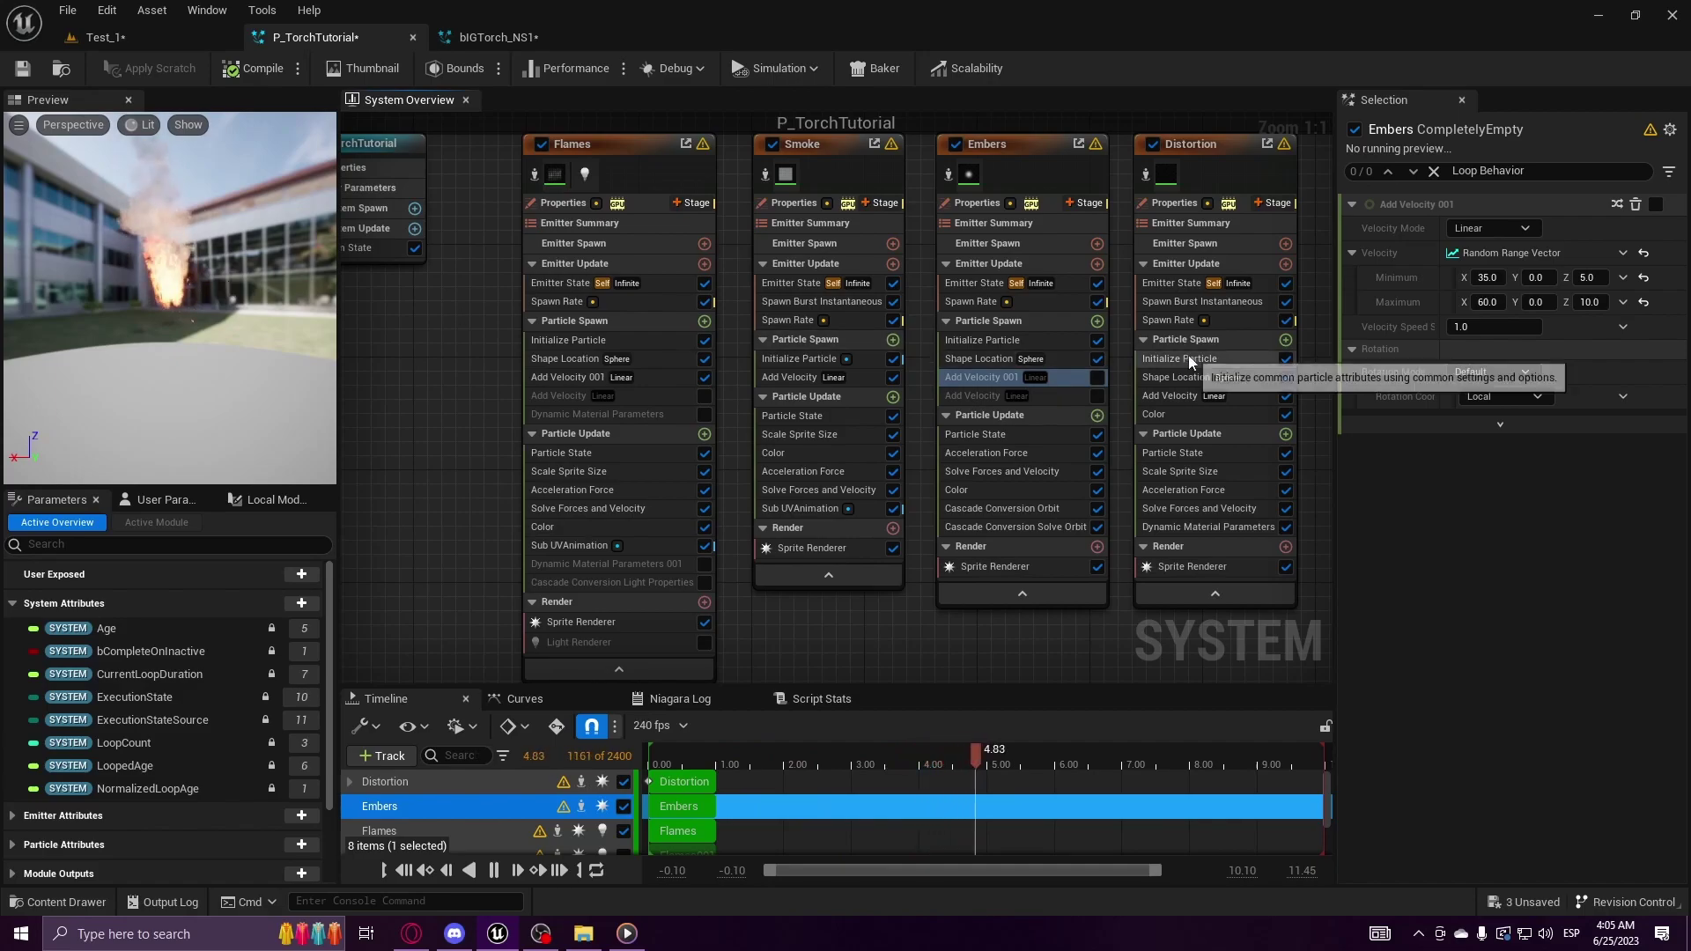
Step: Set the SpawnRate of the Distortion emitter's Spawn Rate module to 3
left_click(1227, 144)
left_click(1247, 319)
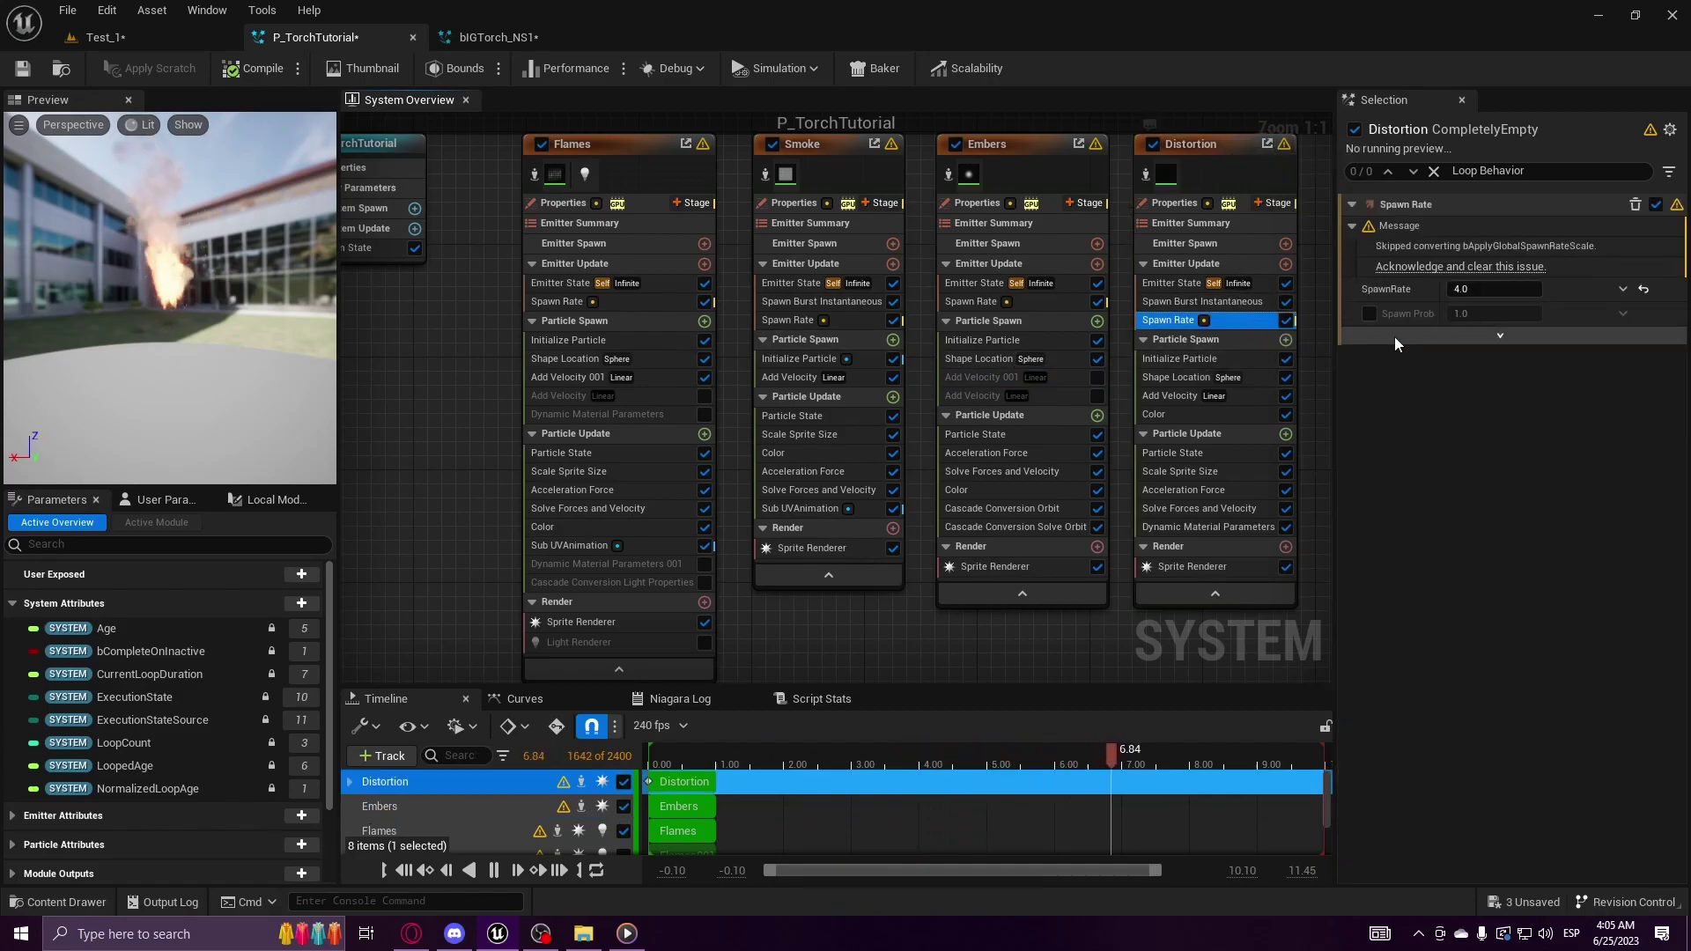
left_click(1492, 290)
type("3")
key("Return")
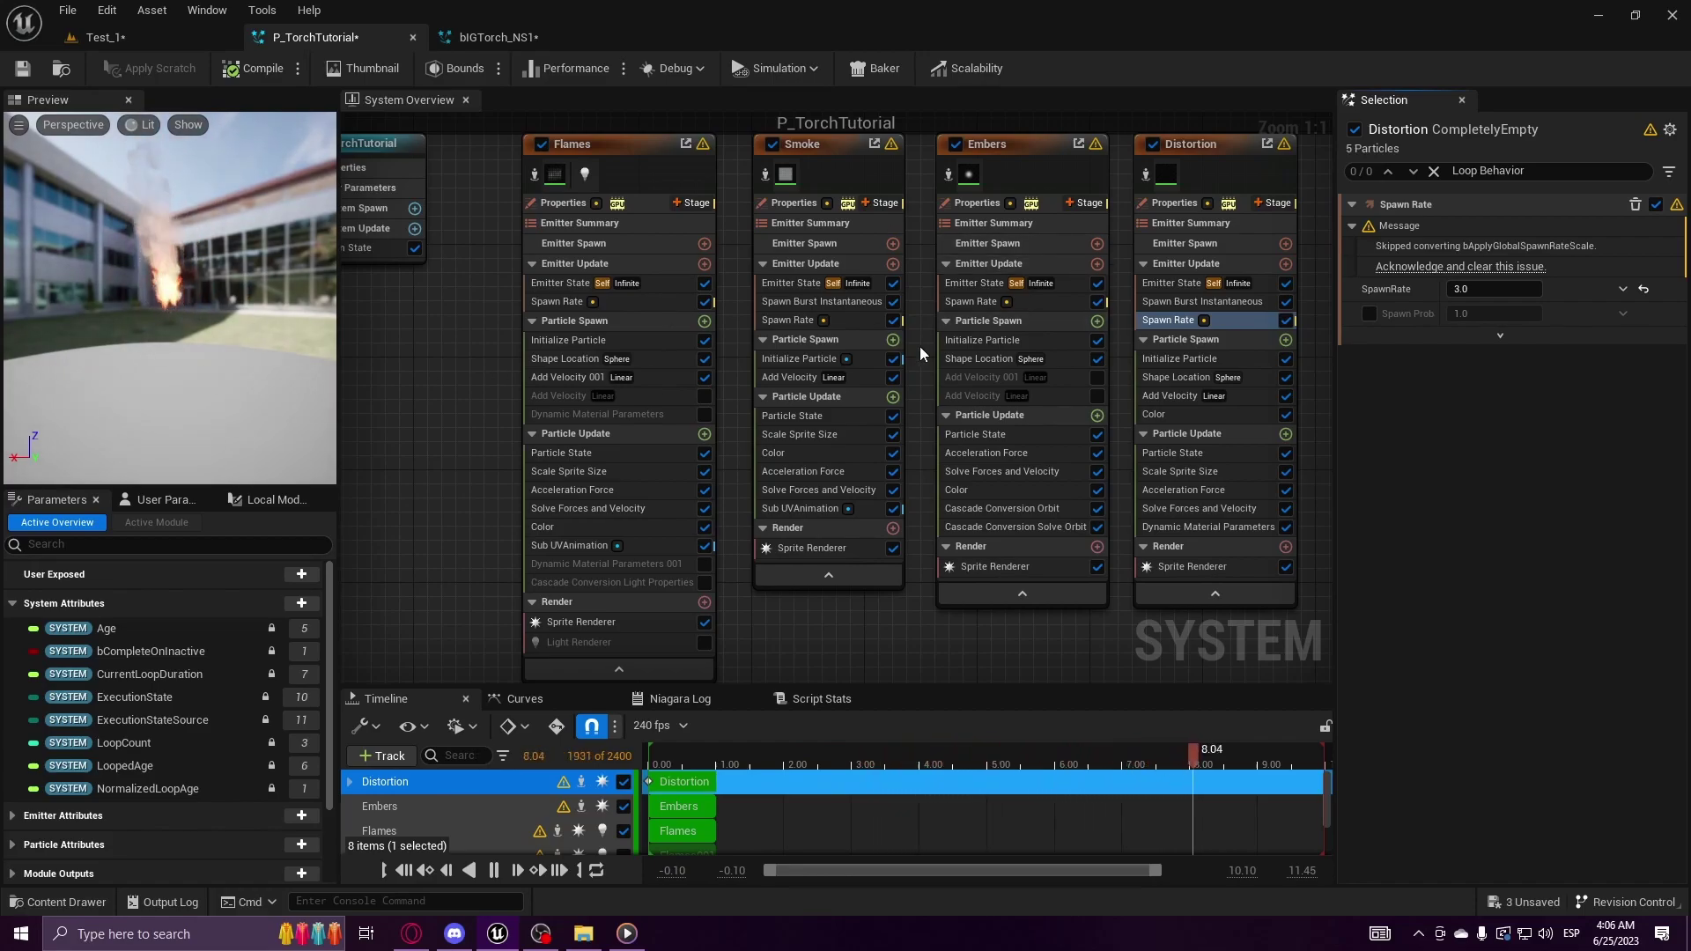
Step: Switch to the Test_1 level and examine the existing torch fires and the unlit torch along the cave walls
left_click(104, 37)
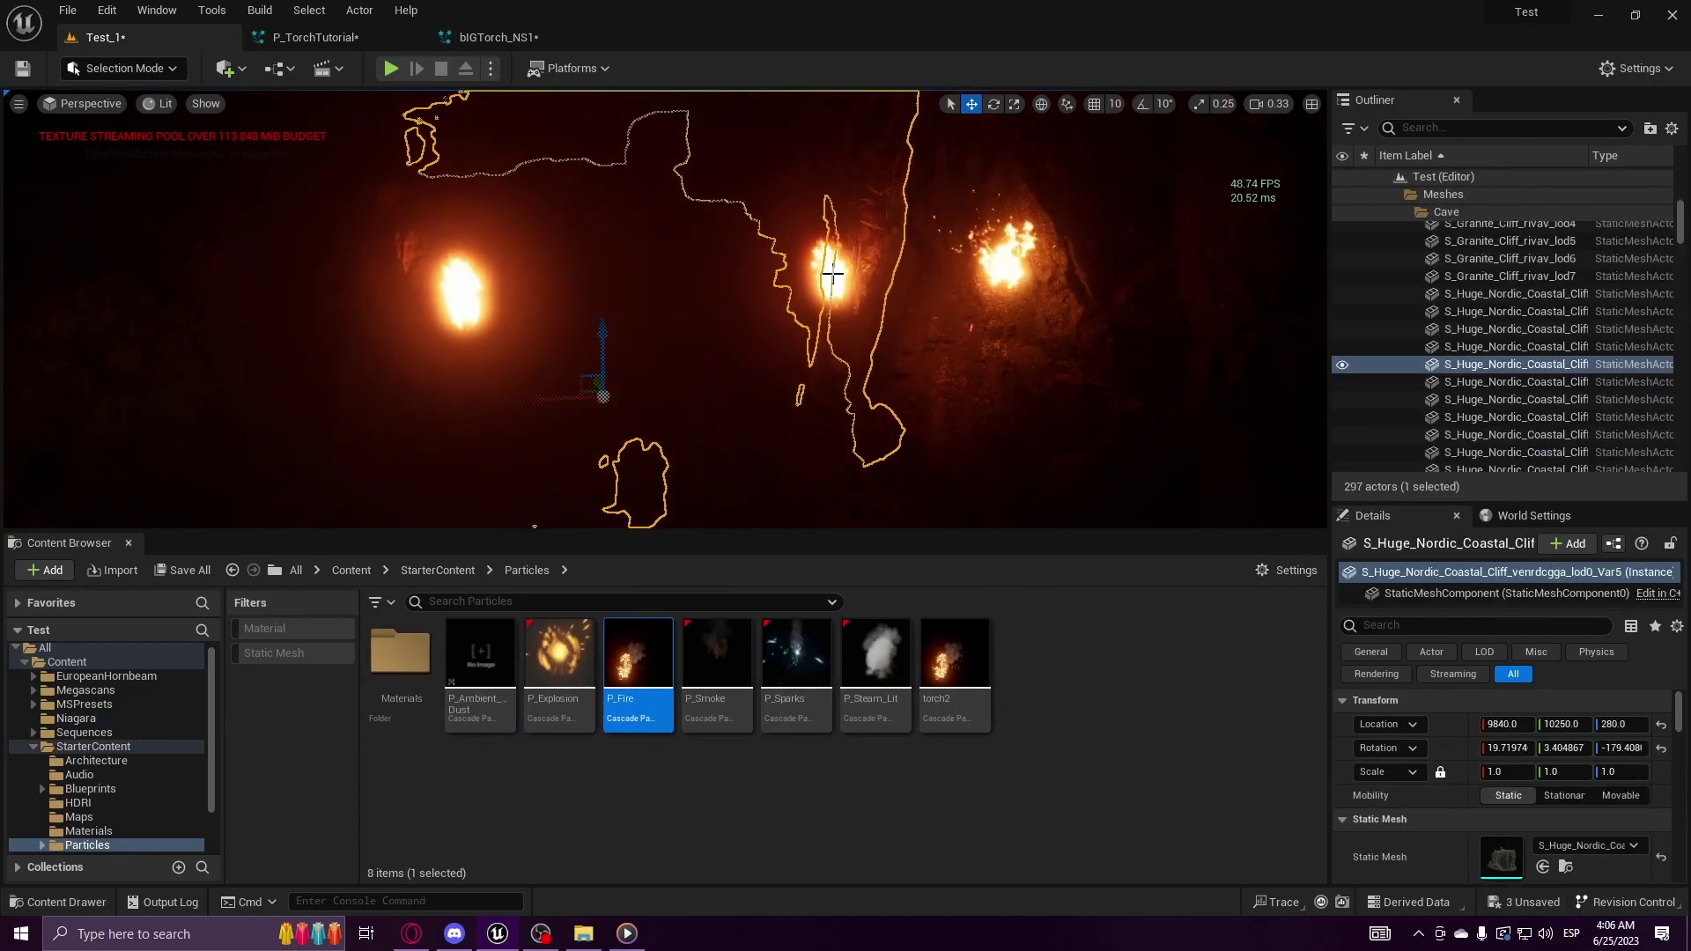
right_click_drag(626, 283, 925, 282)
left_click(763, 359)
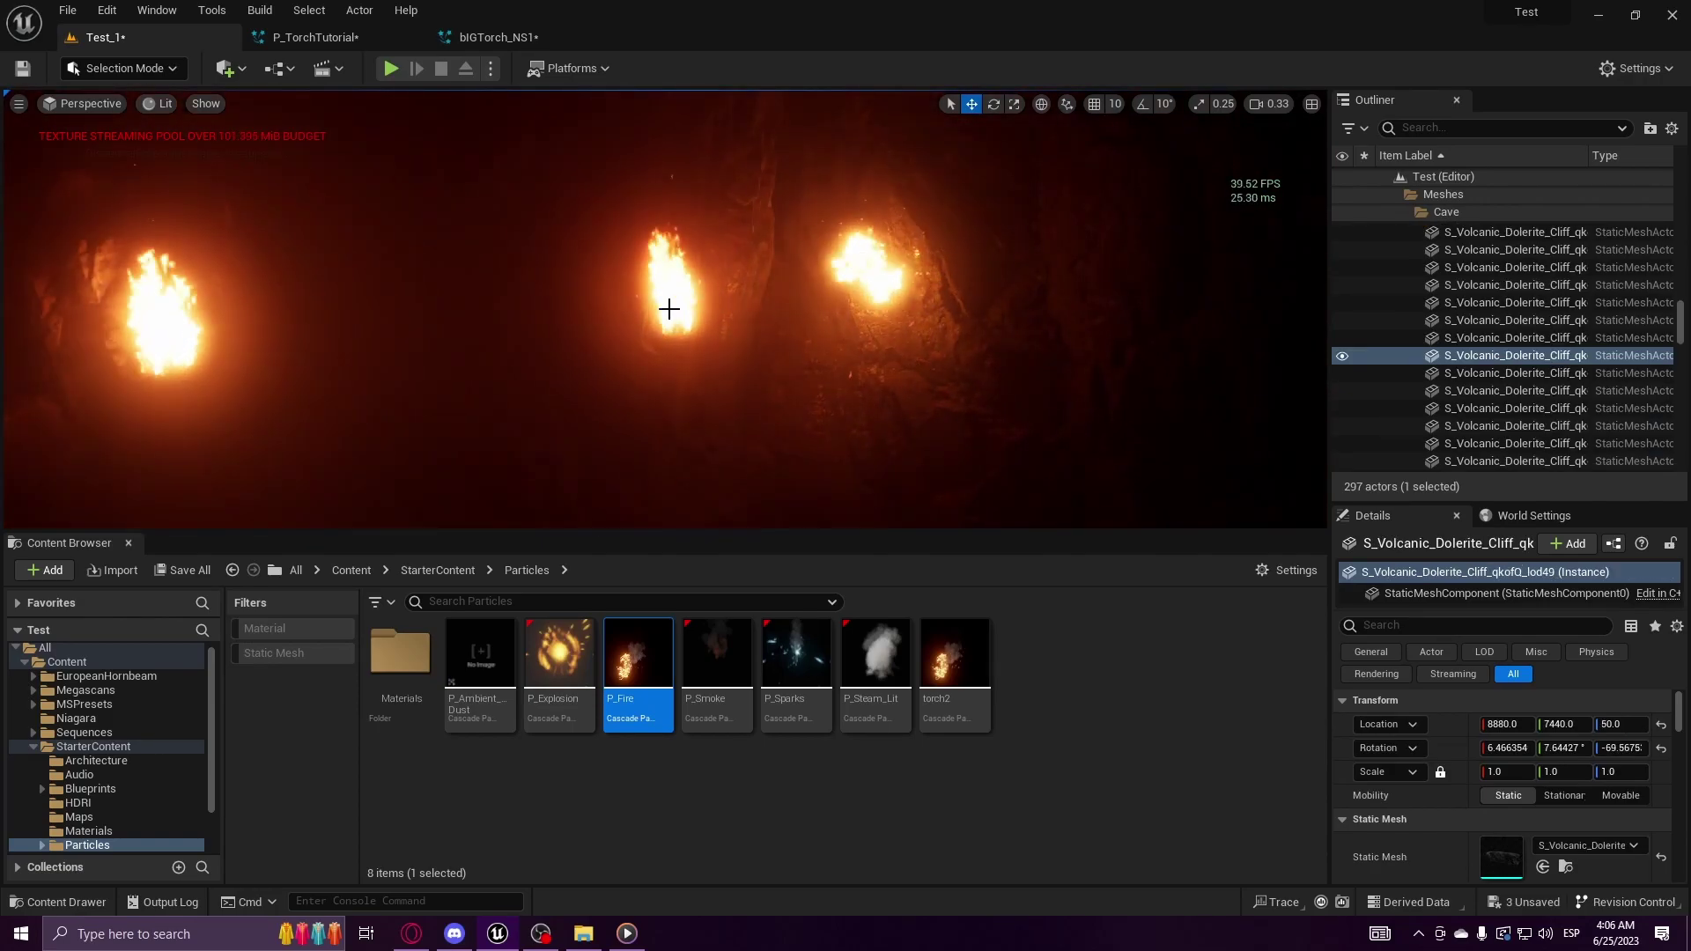
right_click_drag(174, 284, 174, 283)
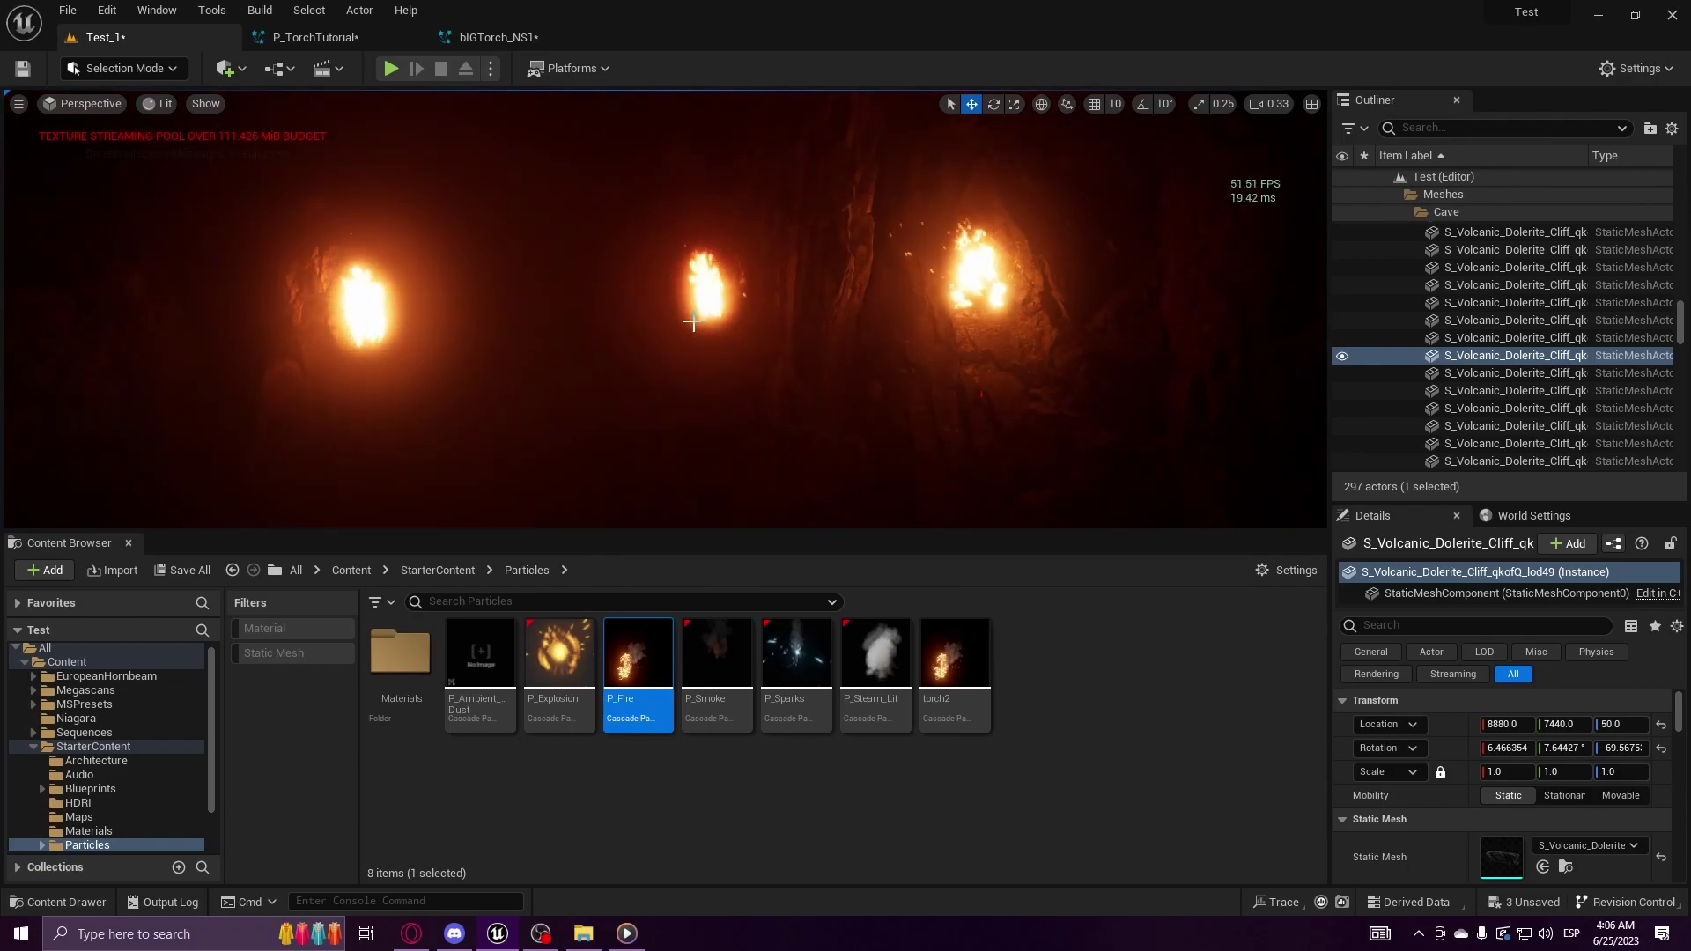
right_click_drag(694, 332, 695, 332)
key("g")
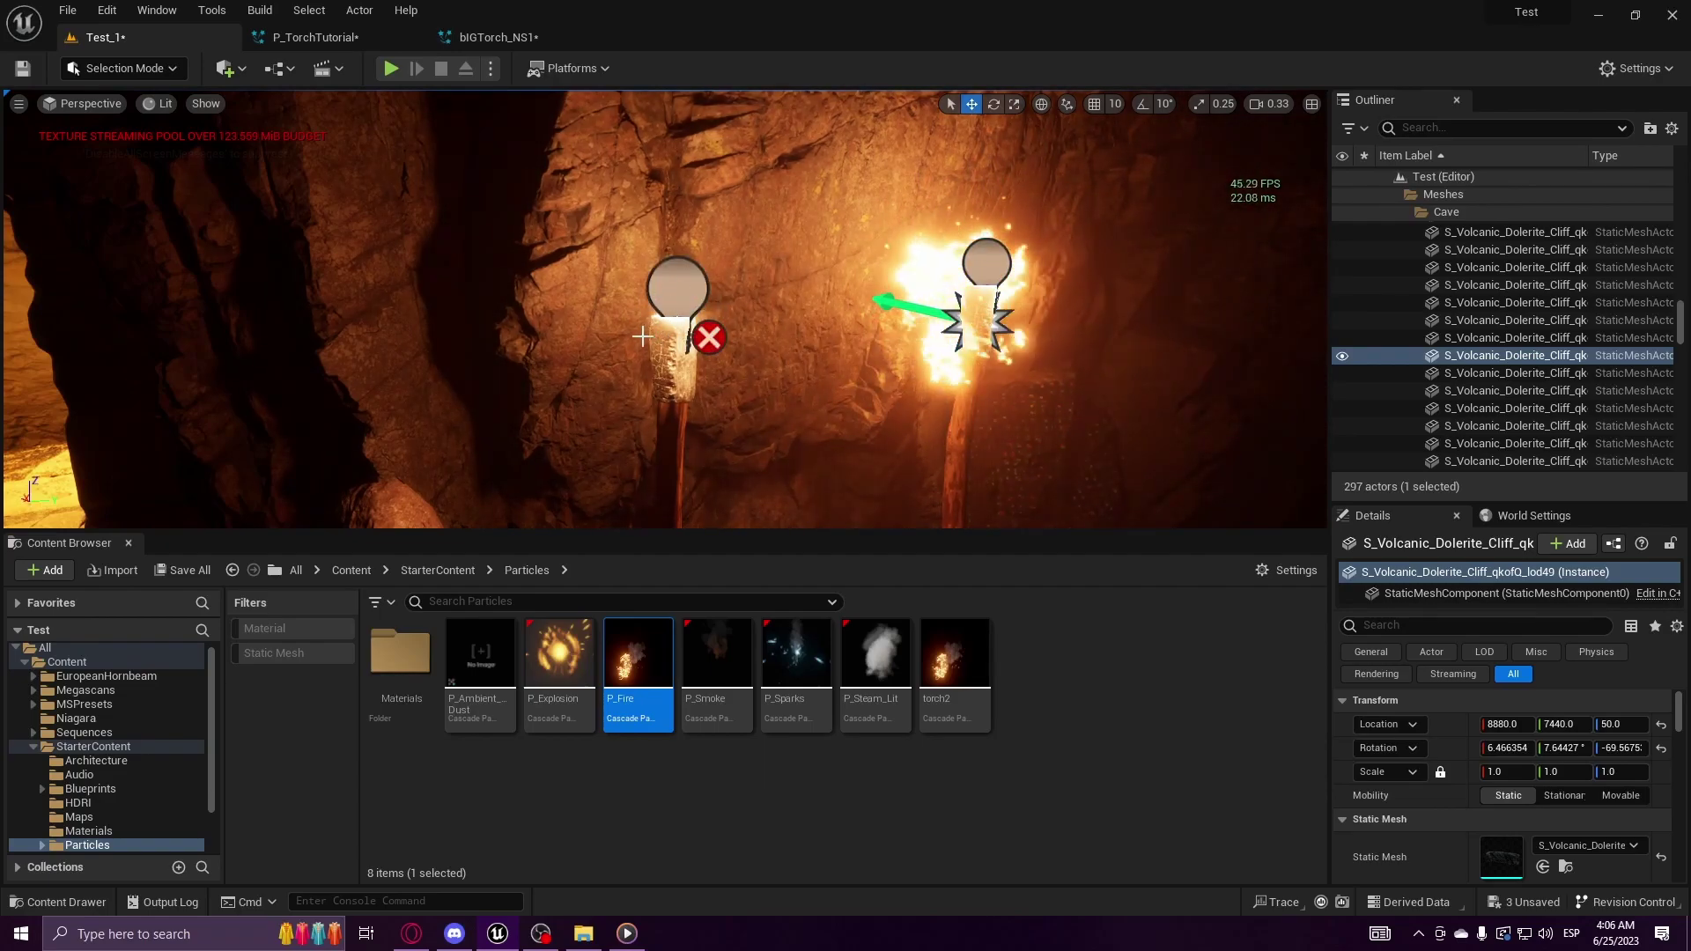
key("g")
key("Up")
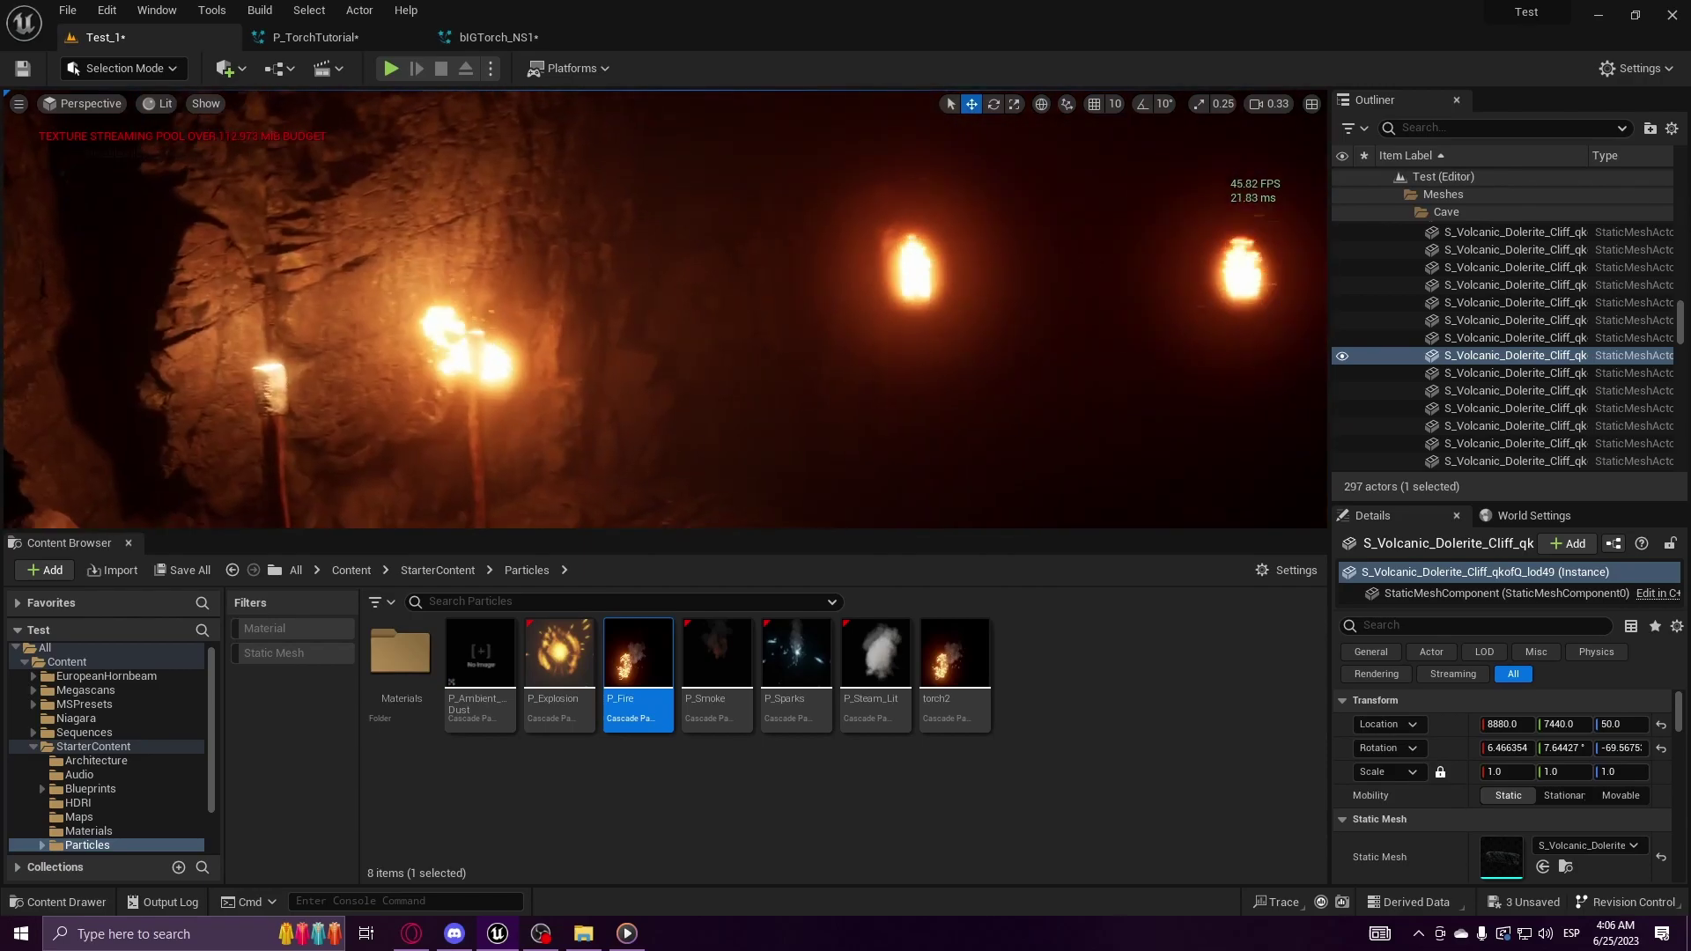
key("Up")
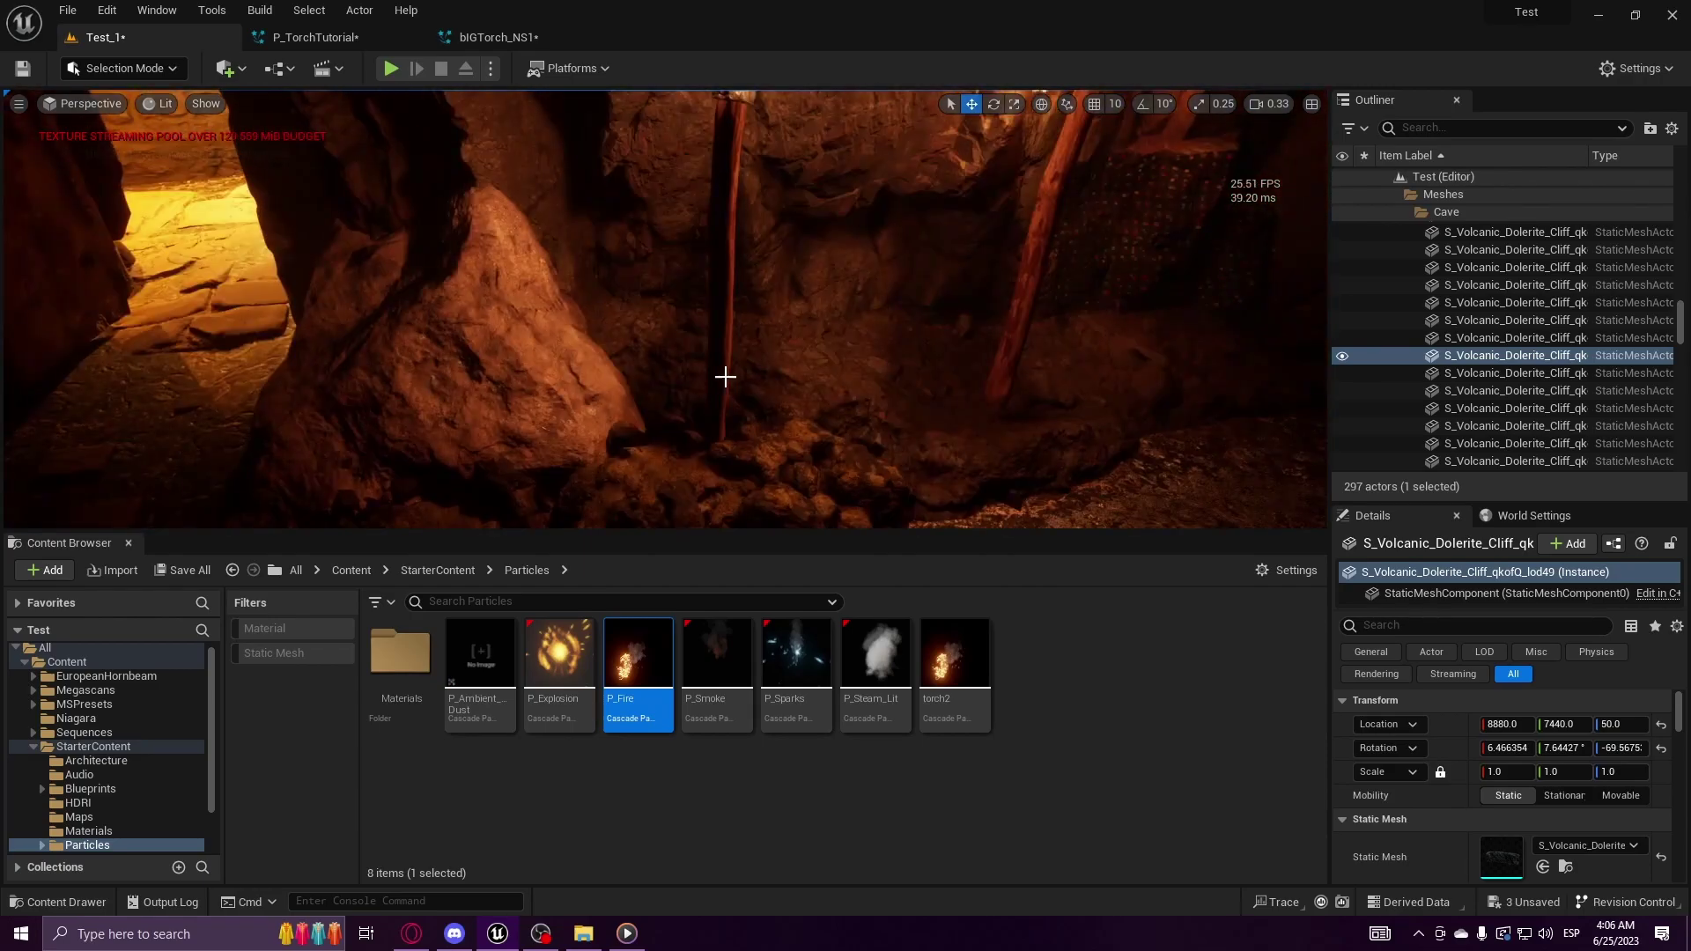
Step: Focus the view on the unlit palisade-spike torch beside the cave passage, then select the castle wall mesh S_Castle_Wall_sbfwH_lod1
left_click(721, 330)
key("f")
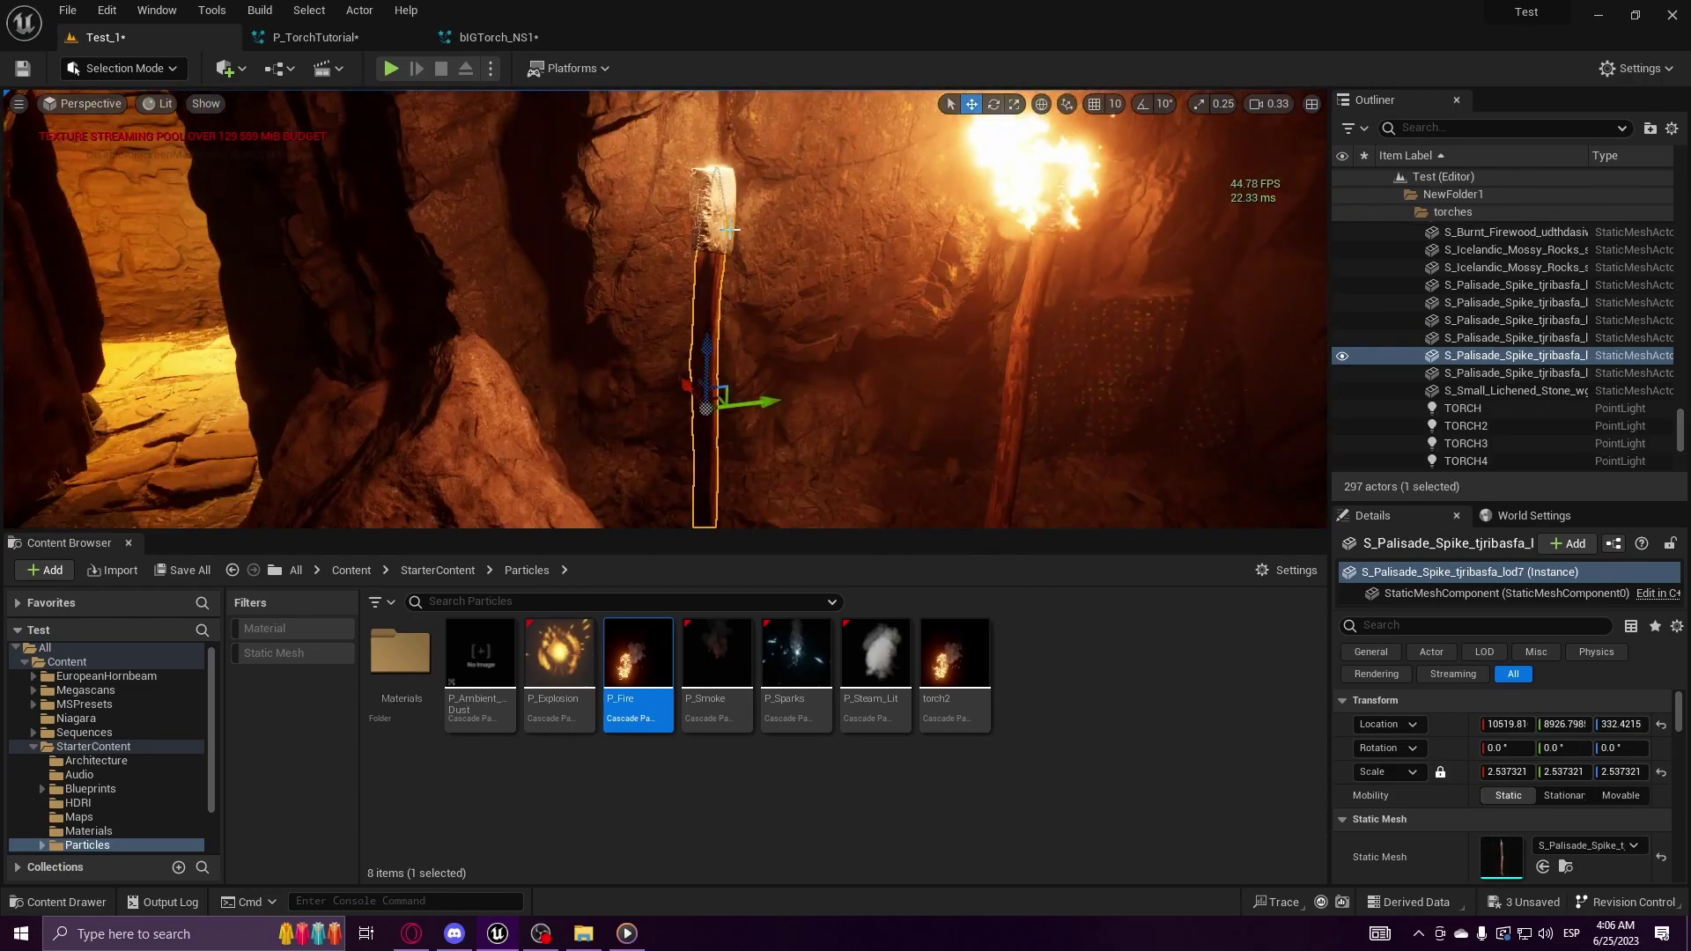
left_click(715, 189)
key("f")
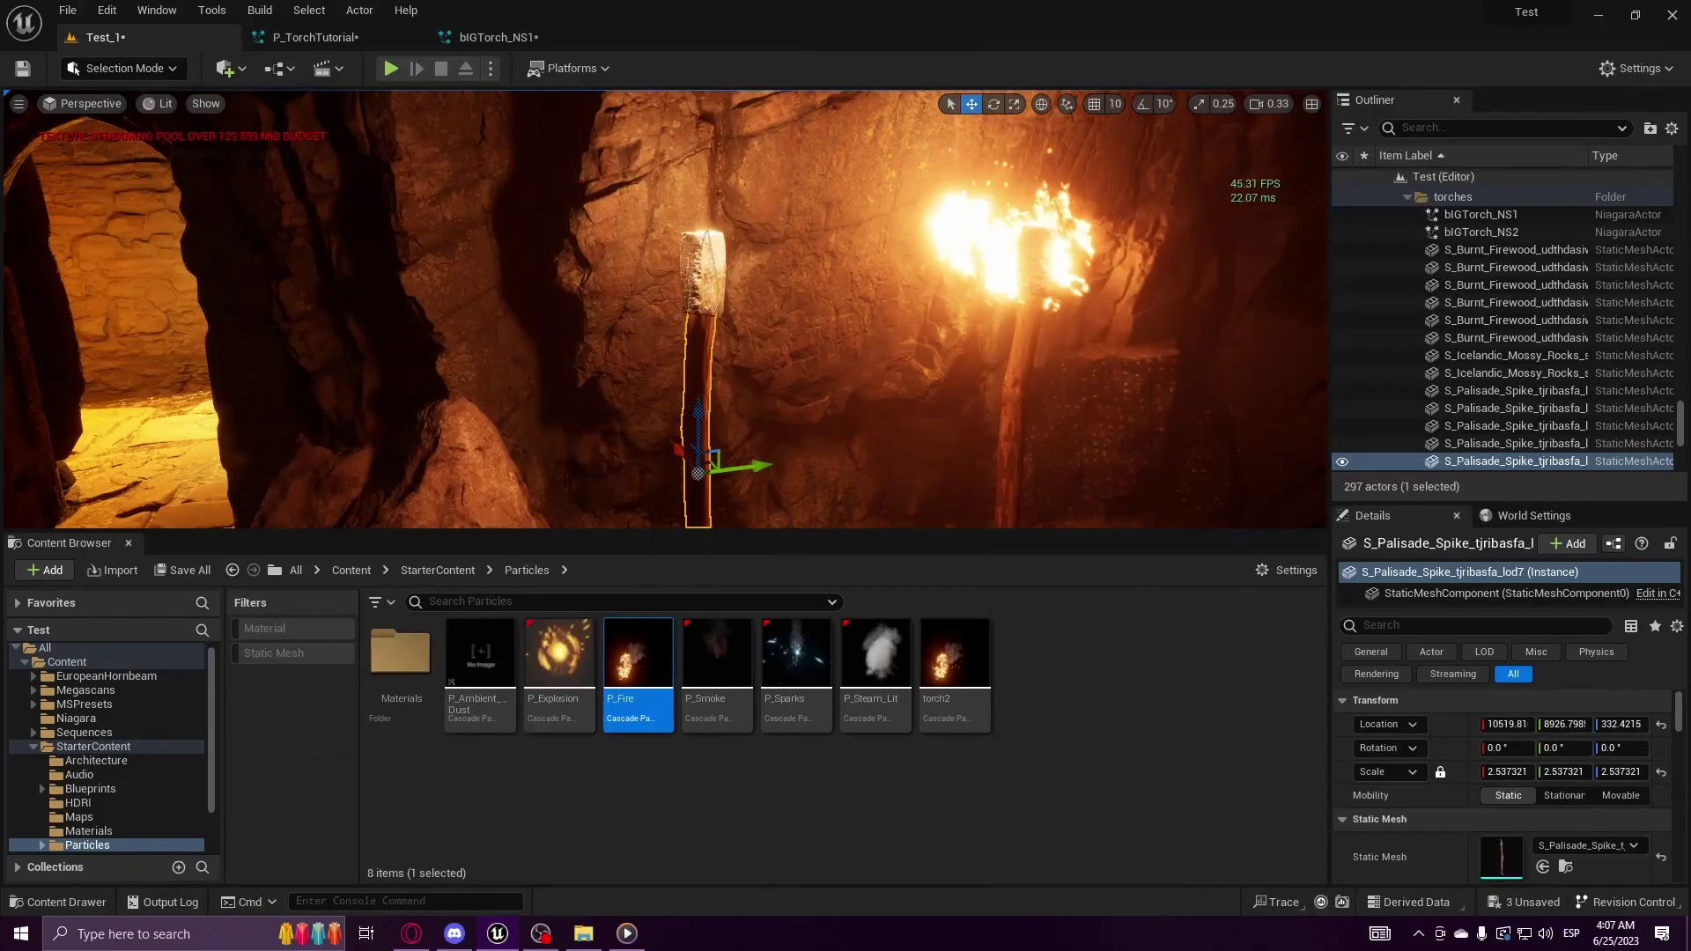
left_click(1510, 372)
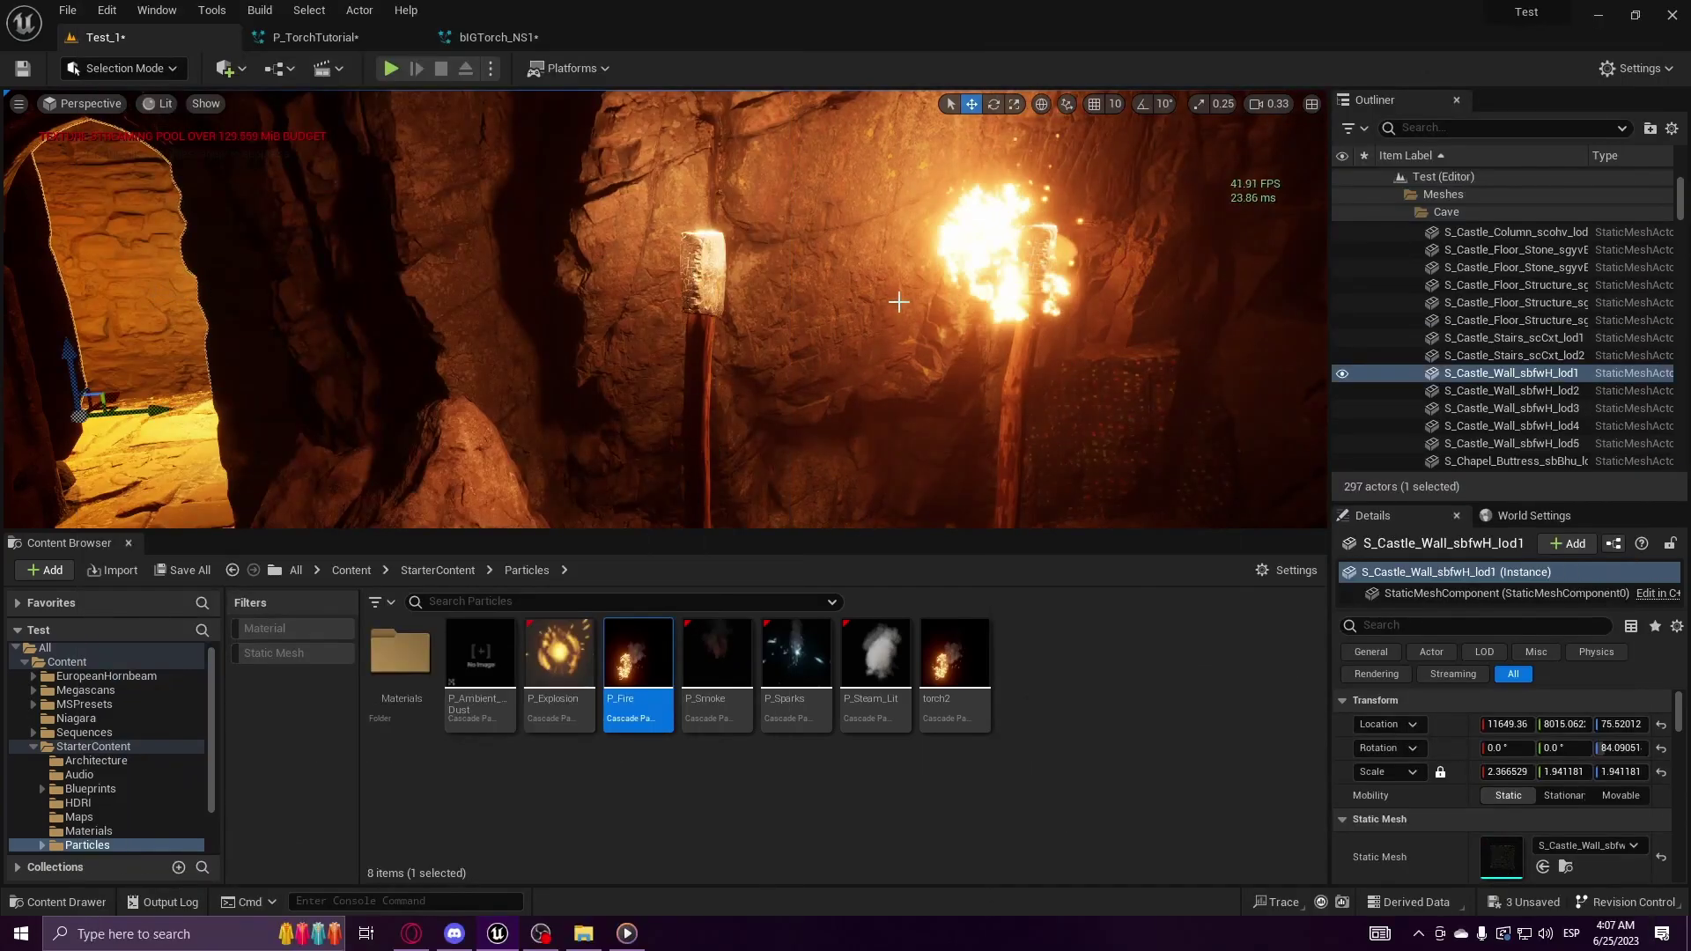